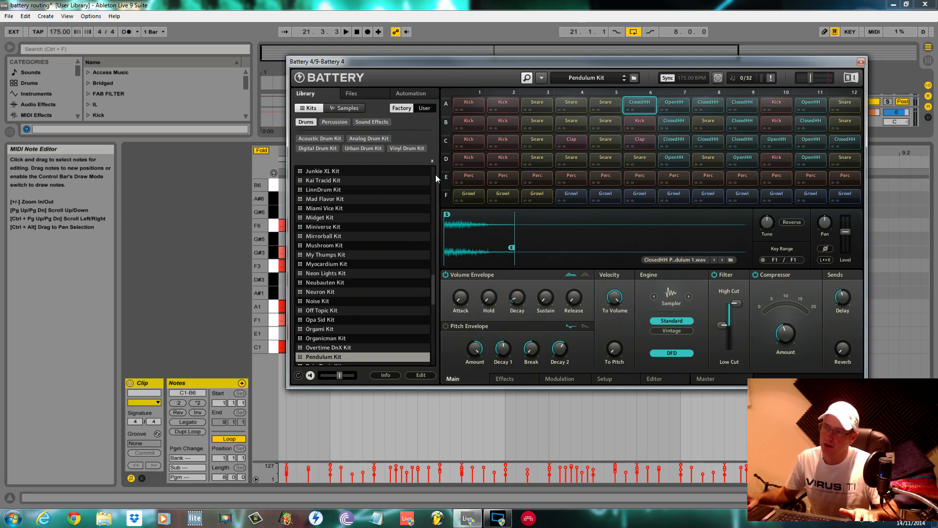
Examine the full eight-bar MIDI drum pattern in the note editor and the Pendulum Kit cells in Battery 4.
left_click_drag(440, 63, 428, 254)
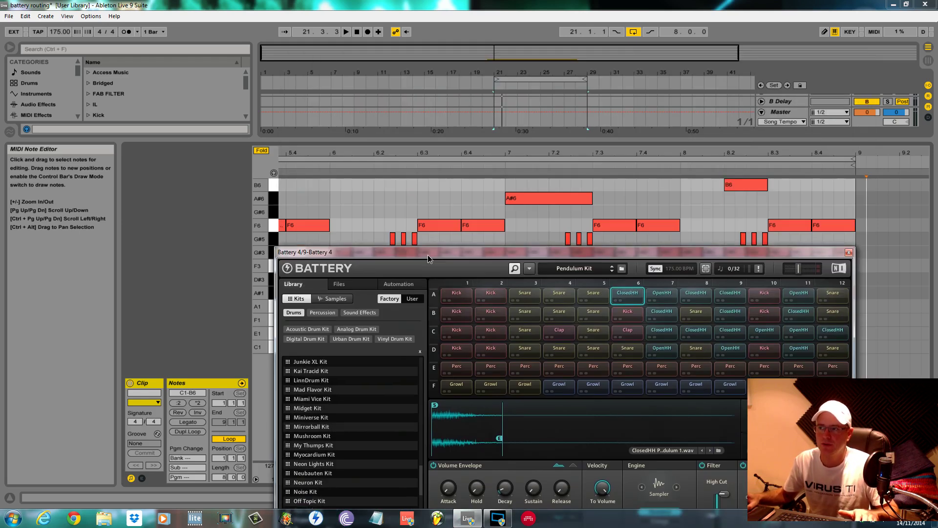
left_click_drag(346, 254, 359, 108)
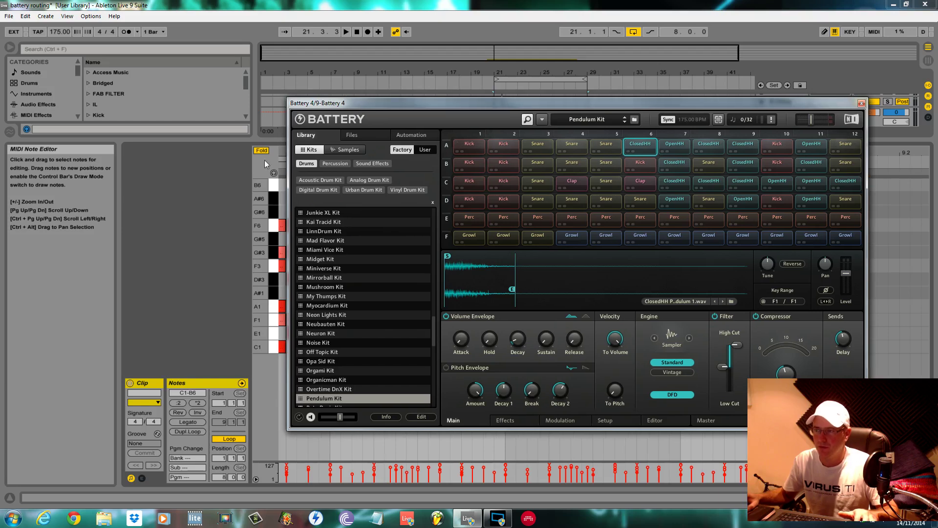
left_click_drag(699, 105, 768, 380)
key("minus")
key("minus")
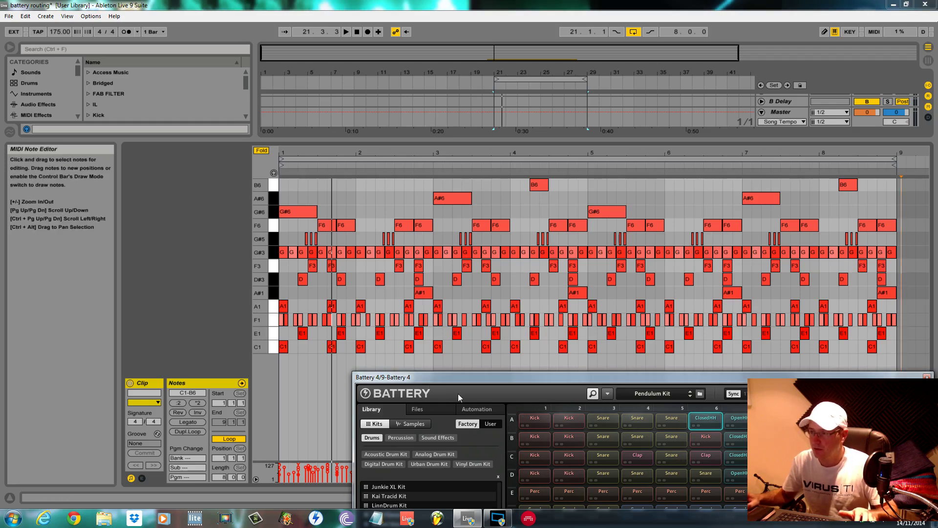
left_click_drag(431, 377, 302, 40)
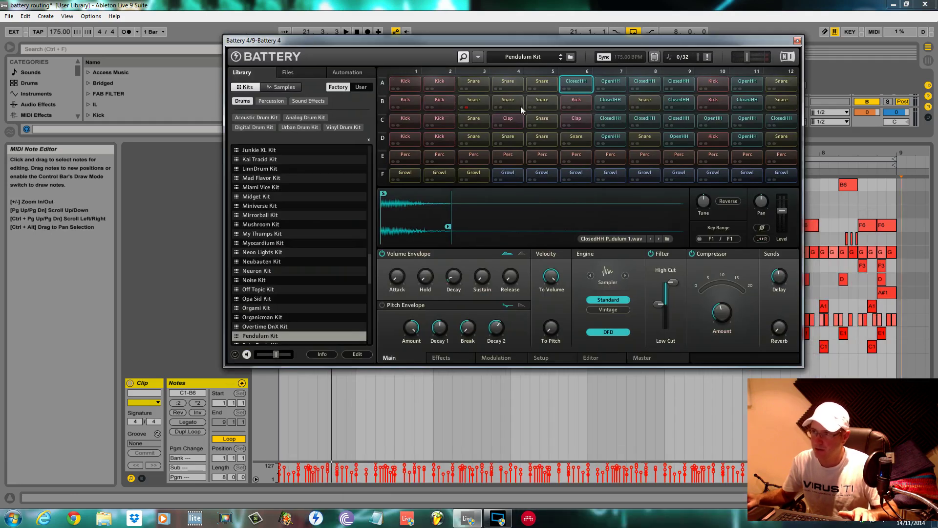
left_click_drag(533, 39, 567, 147)
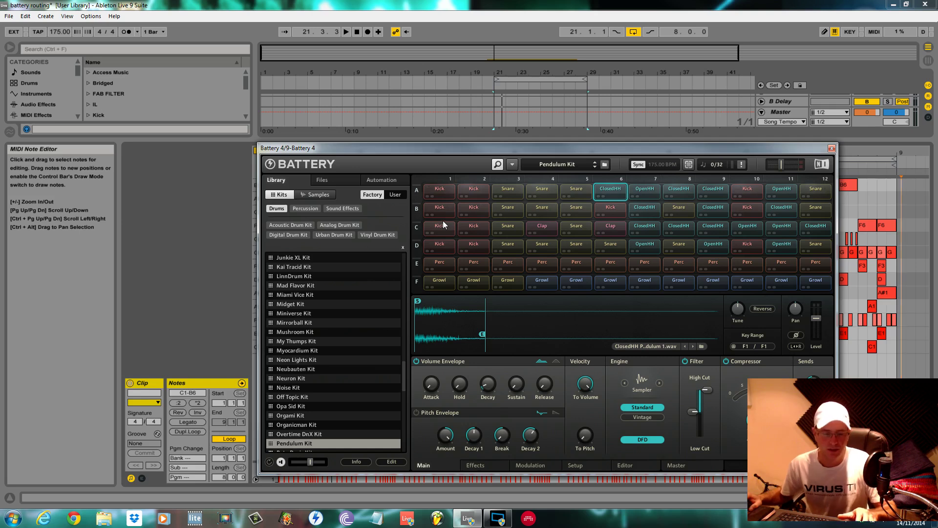
Play the looped drum pattern with the Battery cell grid in view, and stop playback.
left_click_drag(594, 148, 569, 107)
key("space")
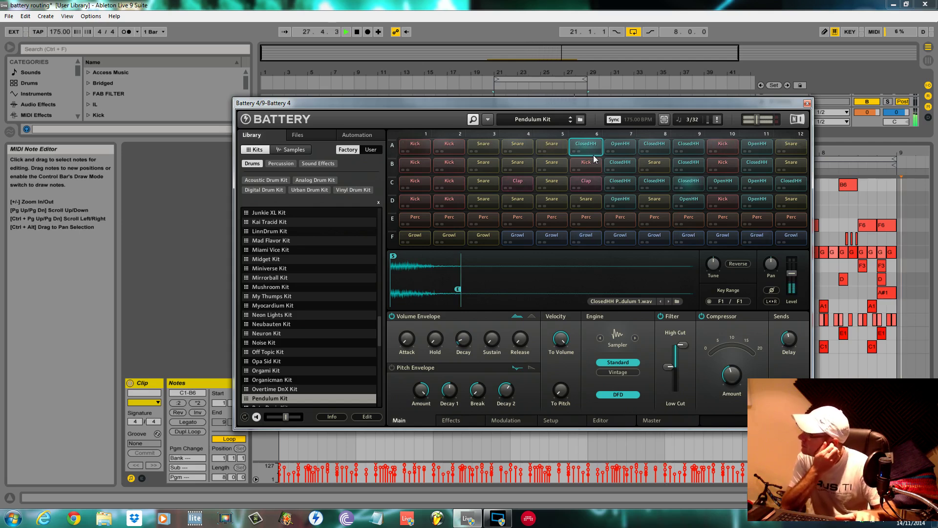
key("space")
Enlarge the arrangement's track area and insert an audio track below the Battery 4 track.
left_click_drag(646, 107, 443, 204)
left_click_drag(758, 148, 758, 350)
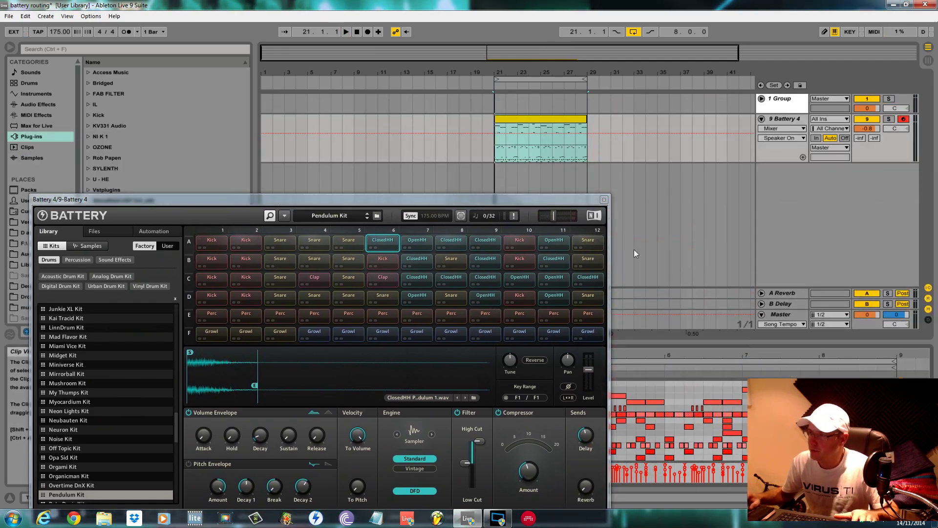
left_click_drag(555, 199, 525, 73)
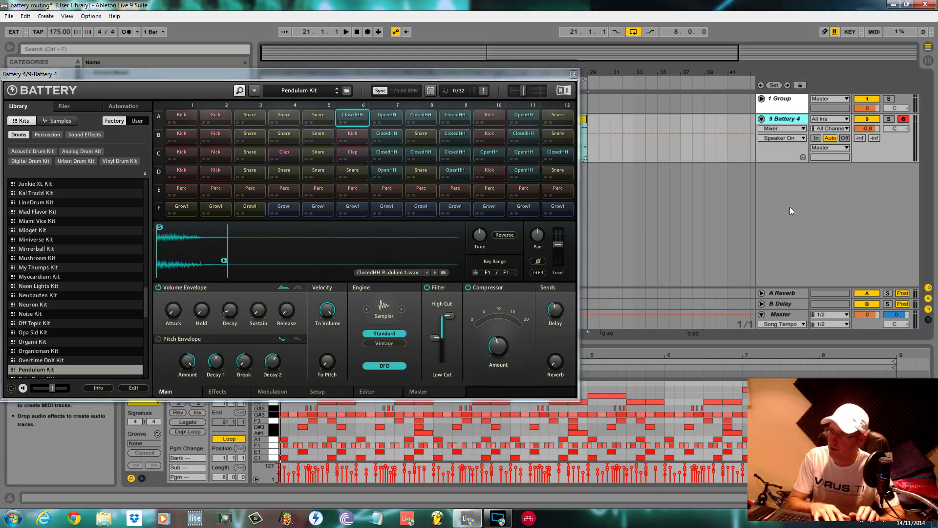
key("ctrl+t")
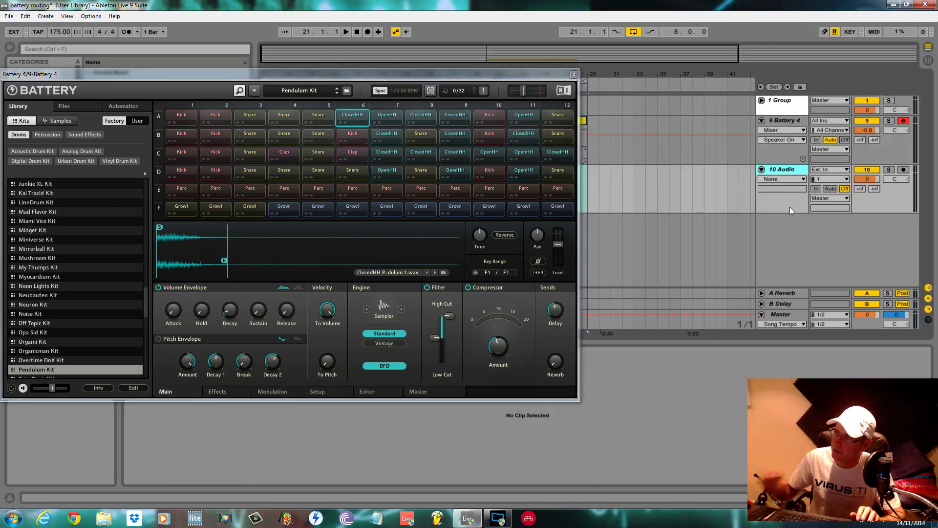
Set the new audio track to receive from 9-Battery 4, channel B4 St 3/4, with monitoring set to In.
left_click(846, 170)
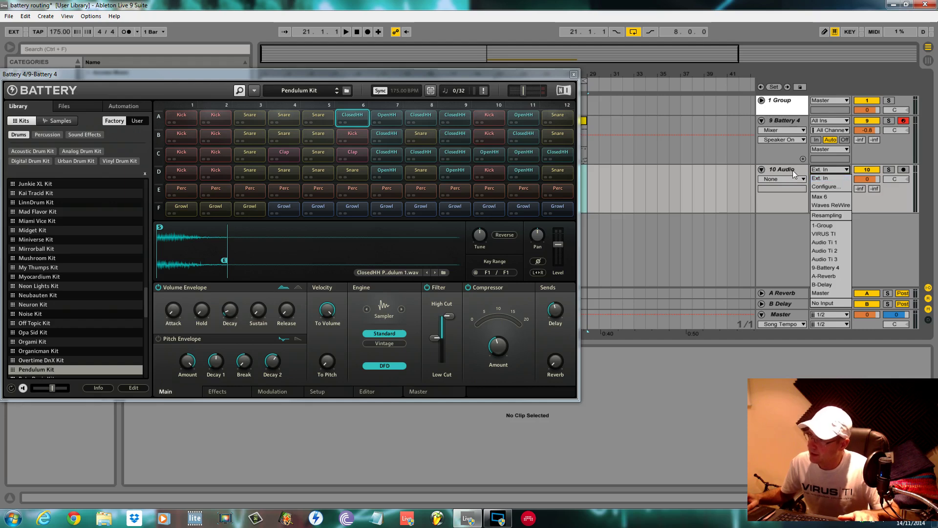
left_click(825, 270)
left_click(816, 191)
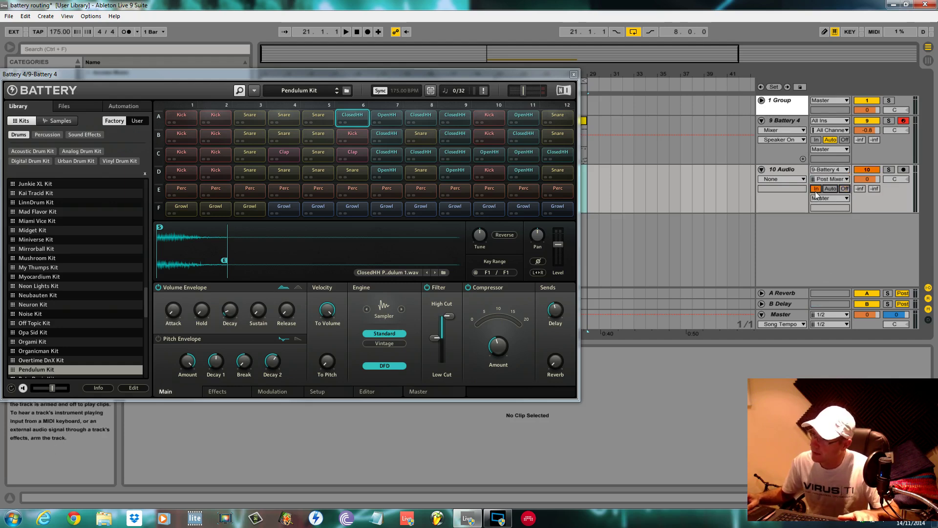
left_click(830, 198)
left_click(811, 239)
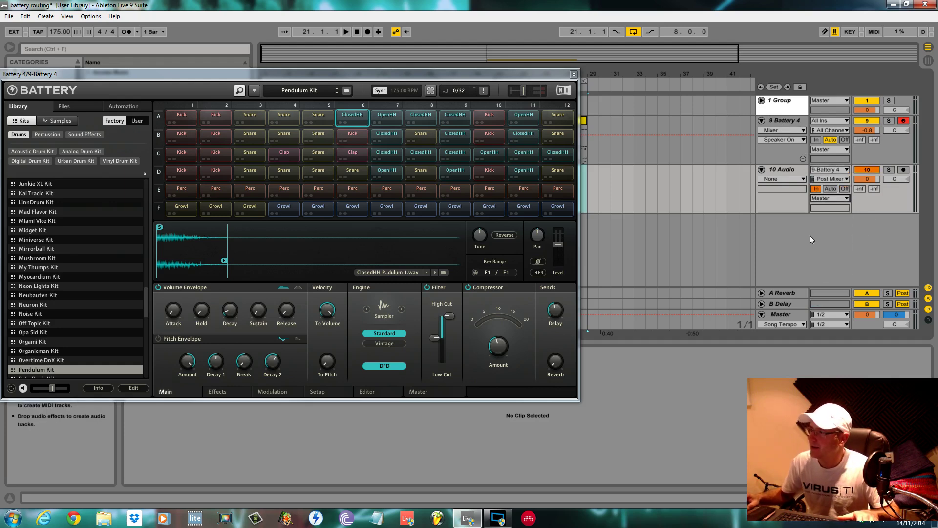
left_click(846, 179)
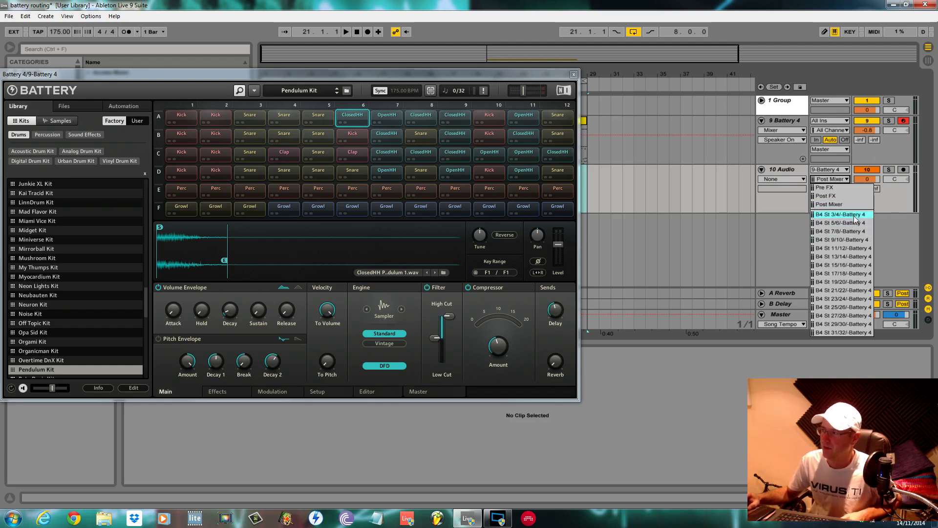
left_click(842, 214)
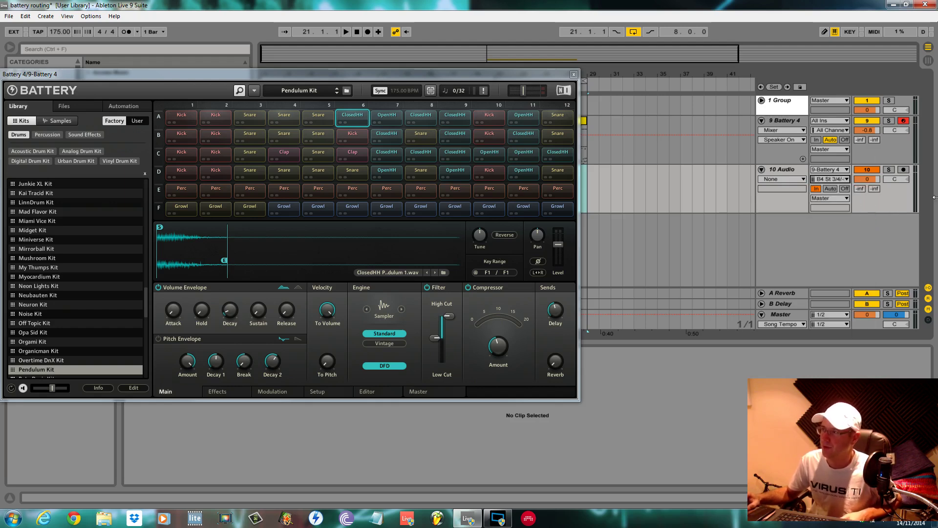
Duplicate the routed audio track twice, setting the copies' input channels to B4 St 5/6 and B4 St 7/8.
left_click(791, 177)
key("ctrl+d")
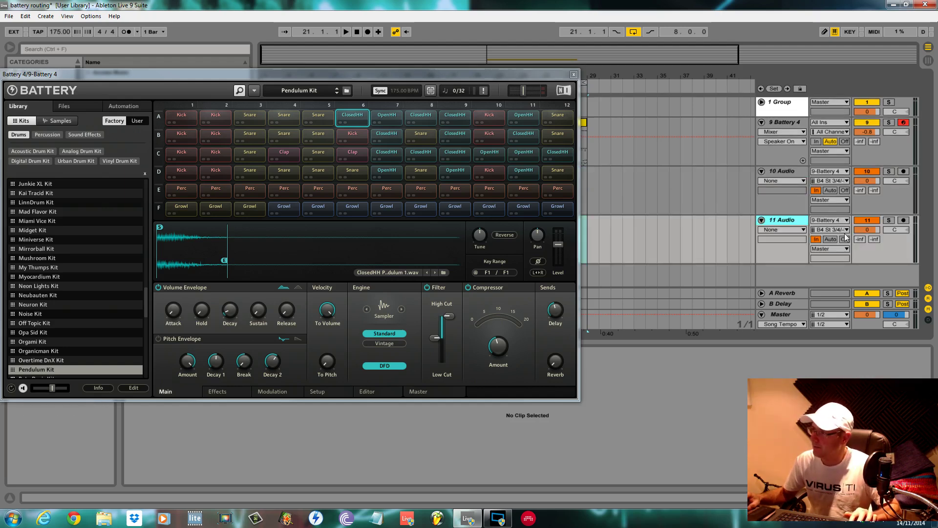
left_click(843, 230)
left_click(848, 277)
left_click(790, 222)
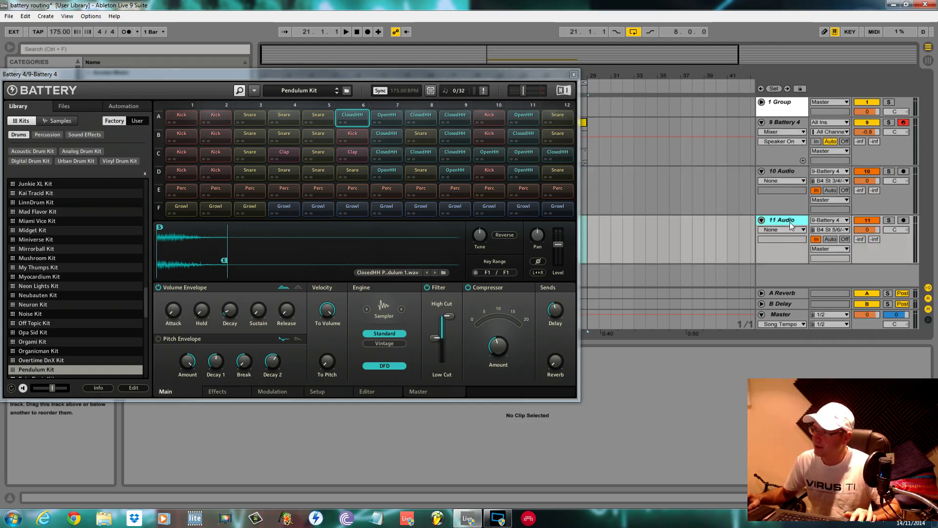
key("ctrl+d")
left_click(843, 254)
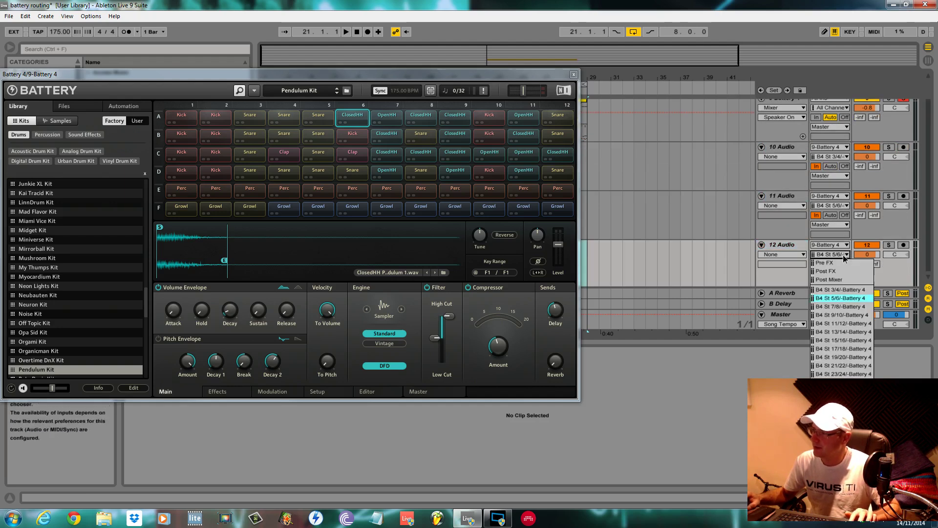
left_click(847, 307)
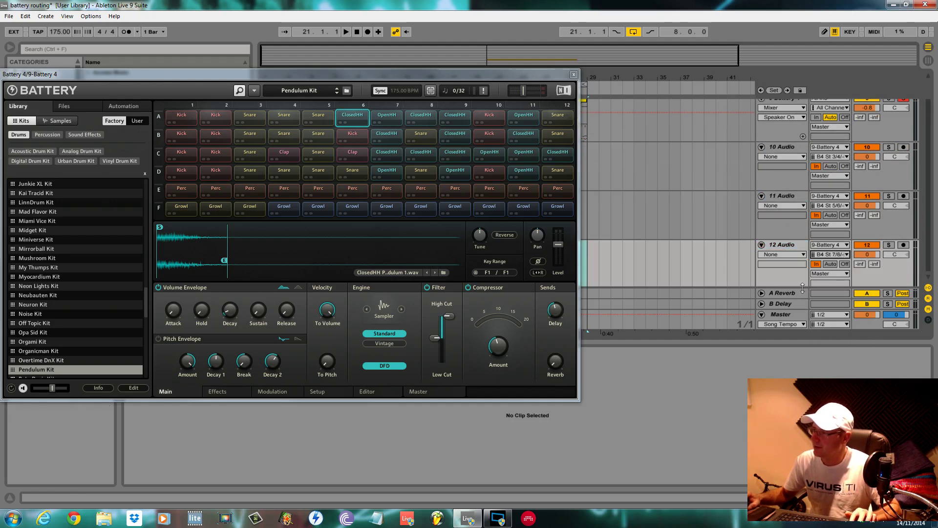
Add two more duplicates of the last audio track, with input channels B4 St 9/10 and B4 St 11/12.
left_click(780, 248)
key("ctrl+d")
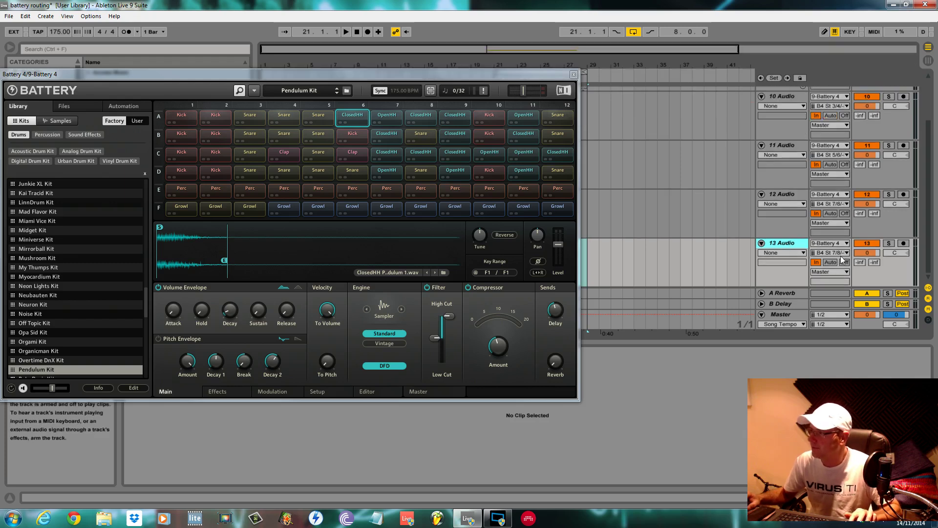
left_click(843, 252)
left_click(849, 313)
key("ctrl+d")
left_click(846, 253)
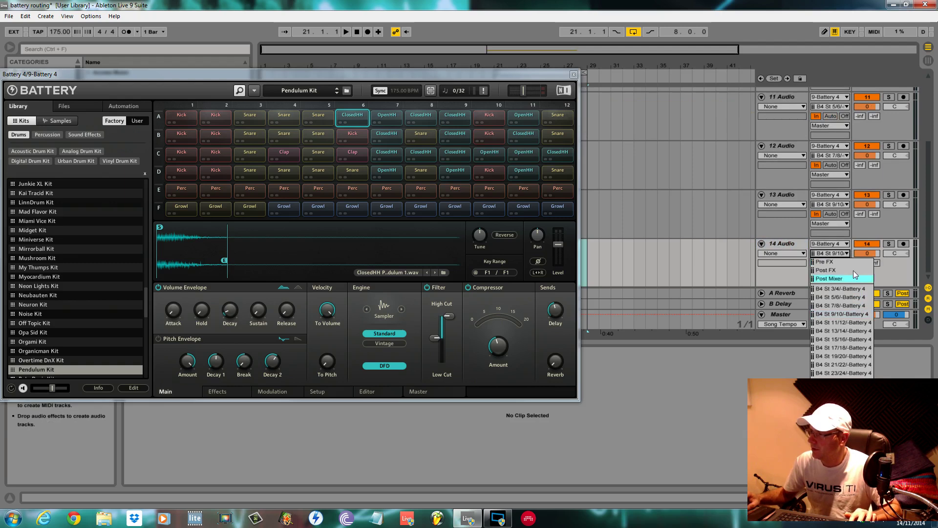
left_click(849, 323)
Duplicate track 14 Audio into two further tracks receiving from B4 St 13/14 and B4 St 15/16.
key("ctrl+d")
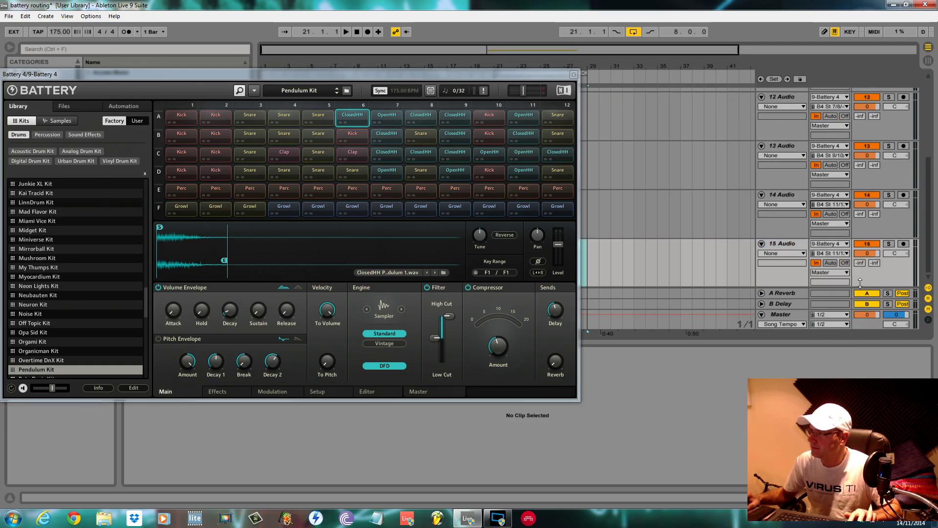
left_click(845, 253)
left_click(850, 333)
key("ctrl+d")
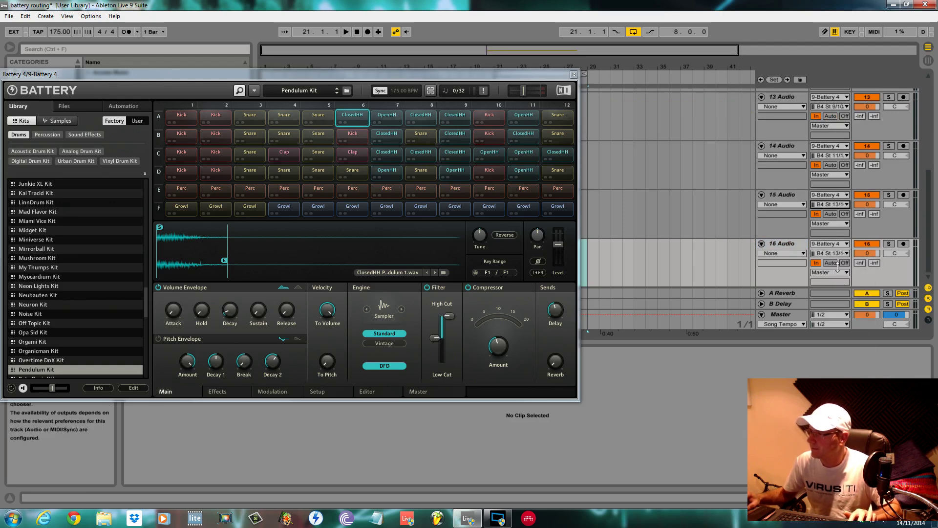
left_click(846, 254)
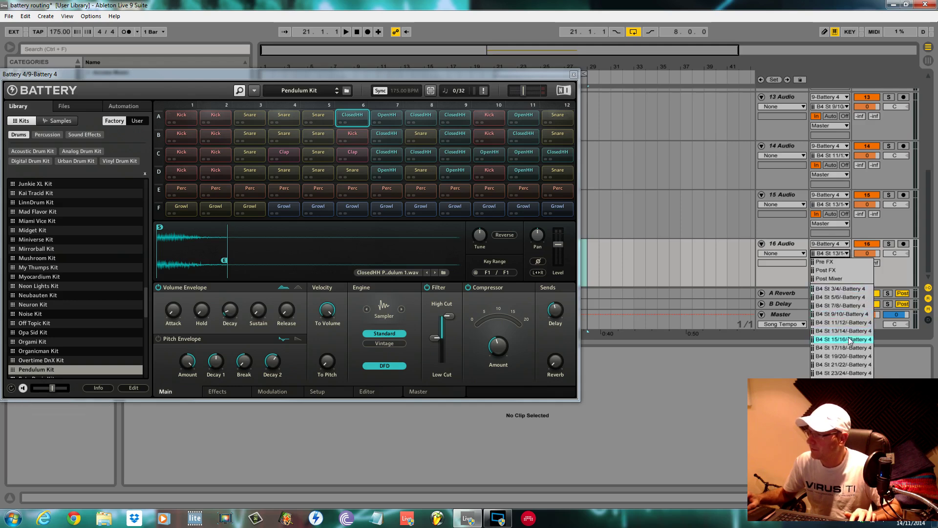
left_click(849, 337)
Duplicate track 16 Audio into two further tracks receiving from B4 St 17/18 and B4 St 19/20.
key("ctrl+d")
left_click(841, 253)
left_click(857, 342)
key("ctrl+d")
left_click(839, 257)
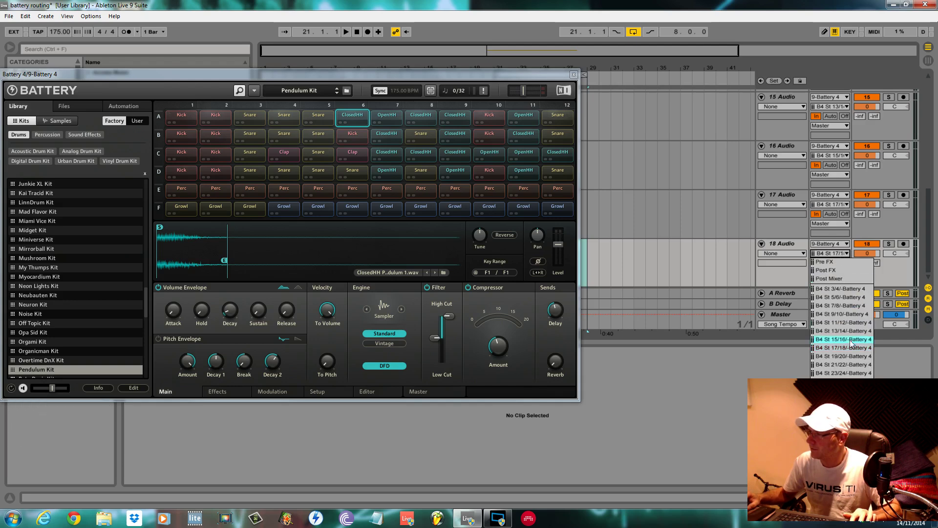
left_click(846, 352)
Duplicate track 18 Audio into two further tracks receiving from B4 St 21/22 and B4 St 23/24.
key("ctrl+d")
left_click(841, 253)
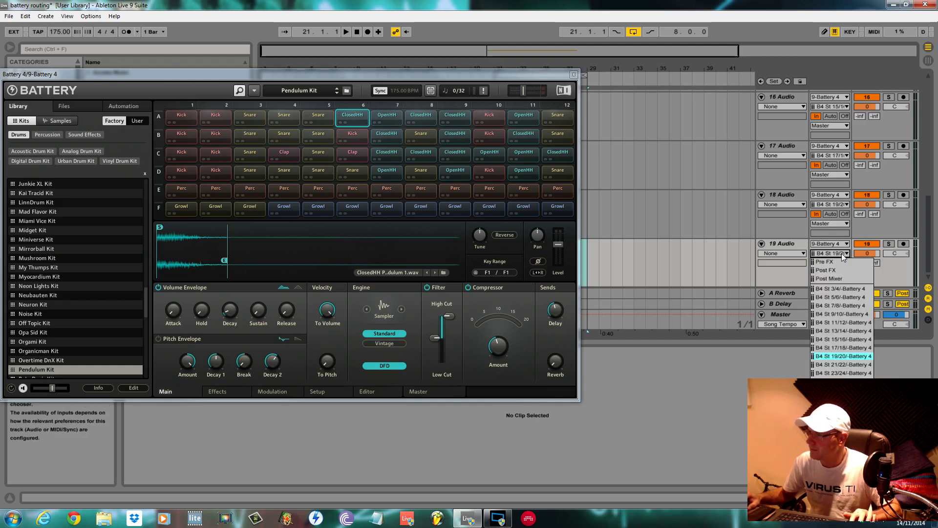
left_click(848, 365)
key("ctrl+d")
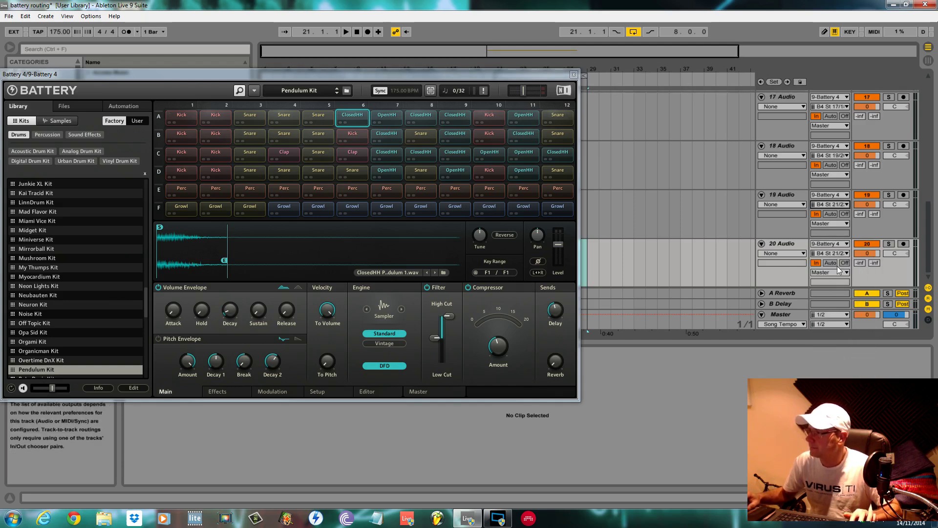
left_click(842, 253)
left_click(843, 373)
Duplicate track 20 Audio into two further tracks receiving from B4 St 25/26 and B4 St 27/28.
key("ctrl+d")
left_click(842, 253)
left_click(842, 382)
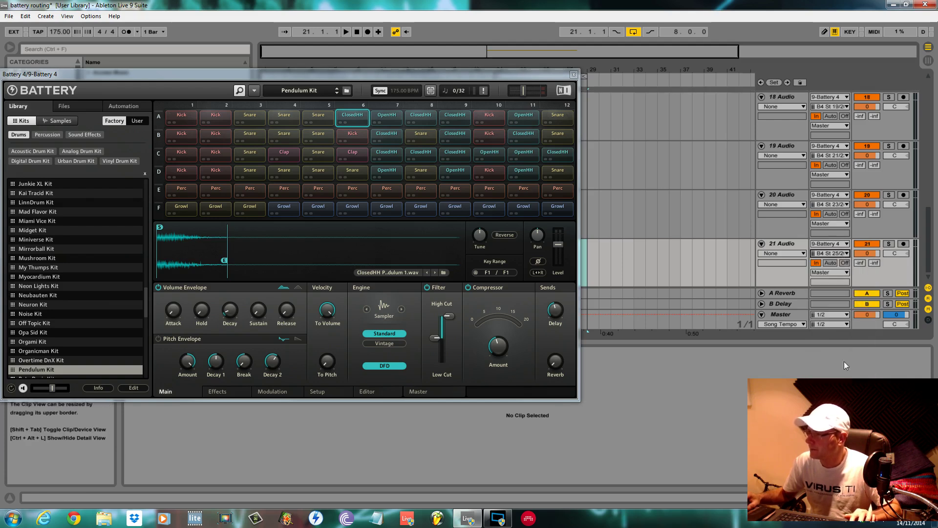
key("ctrl+d")
left_click(847, 254)
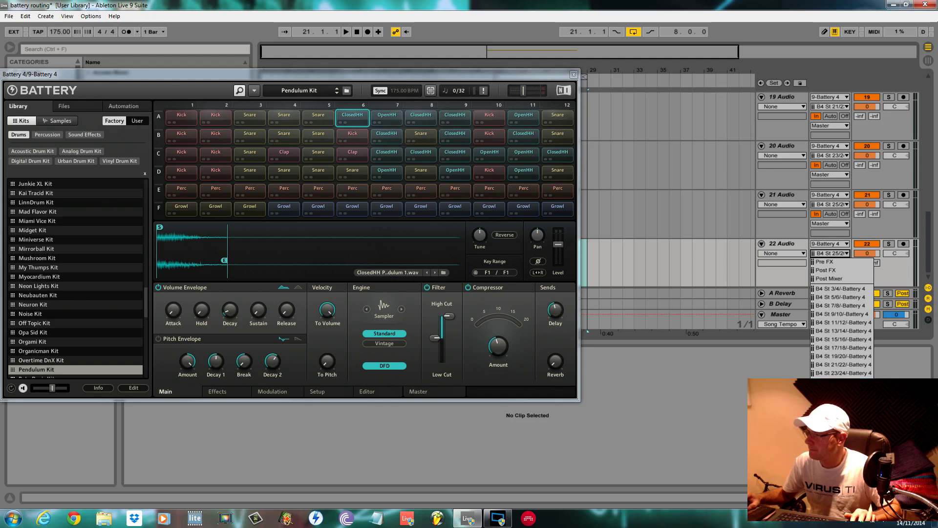
left_click(842, 390)
Duplicate track 22 Audio into two final tracks receiving from B4 St 29/30 and B4 St 31/32.
key("ctrl+d")
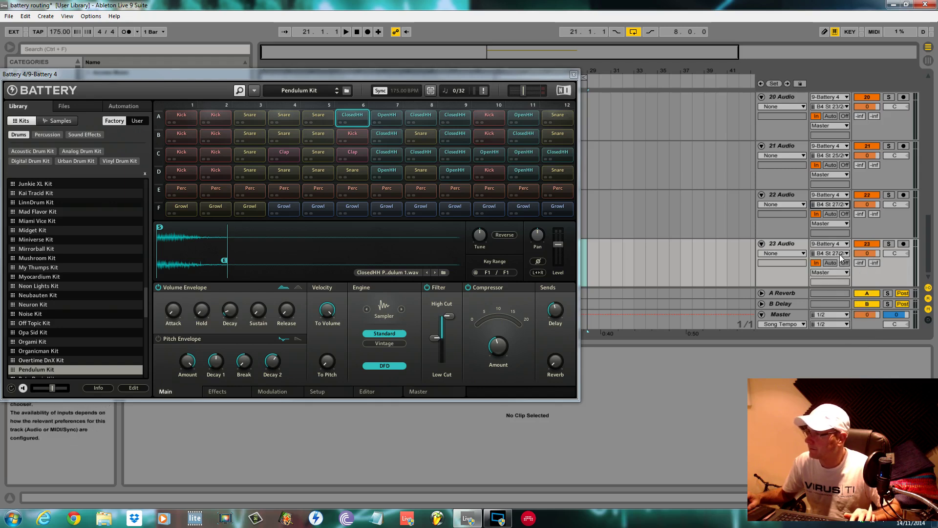
left_click(842, 255)
left_click(842, 398)
key("ctrl+d")
left_click(847, 254)
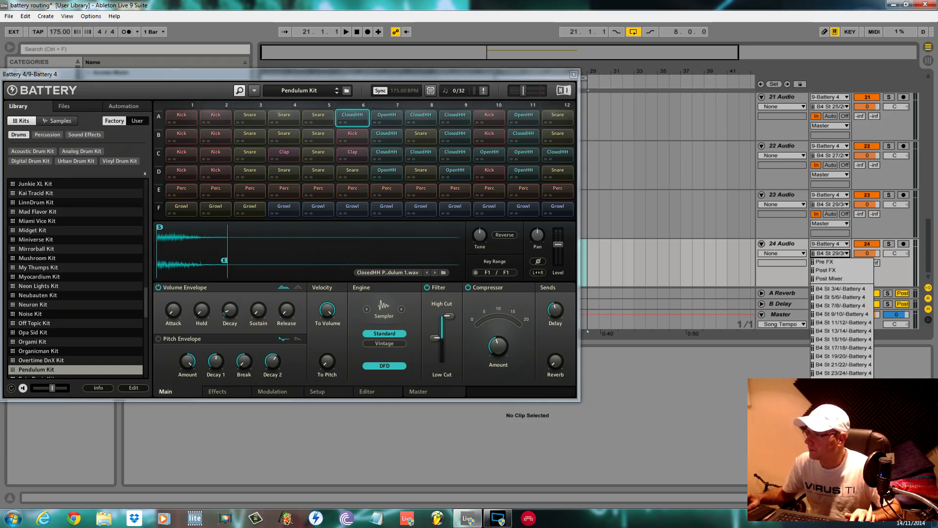
left_click(841, 406)
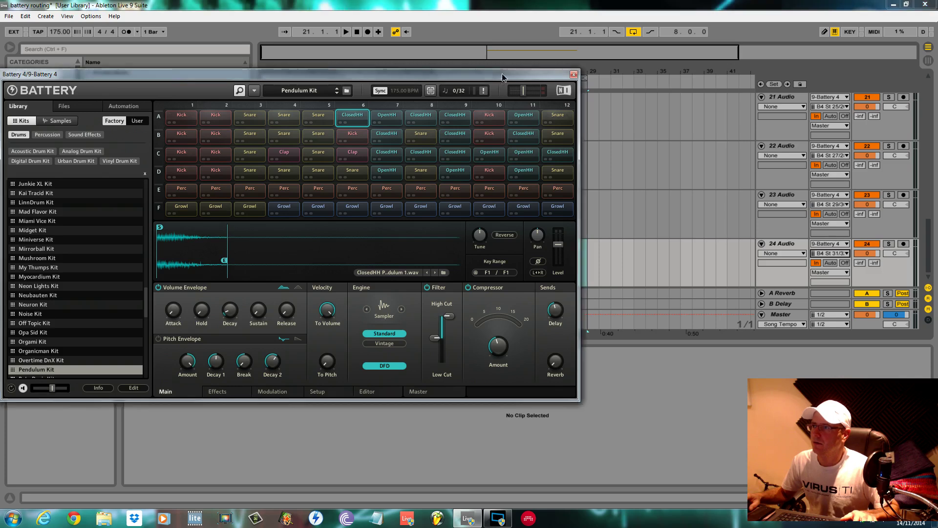
Hide the clip detail view to make room for the new audio tracks, and play the loop briefly.
left_click_drag(502, 74, 0, 118)
key("ctrl+alt+l")
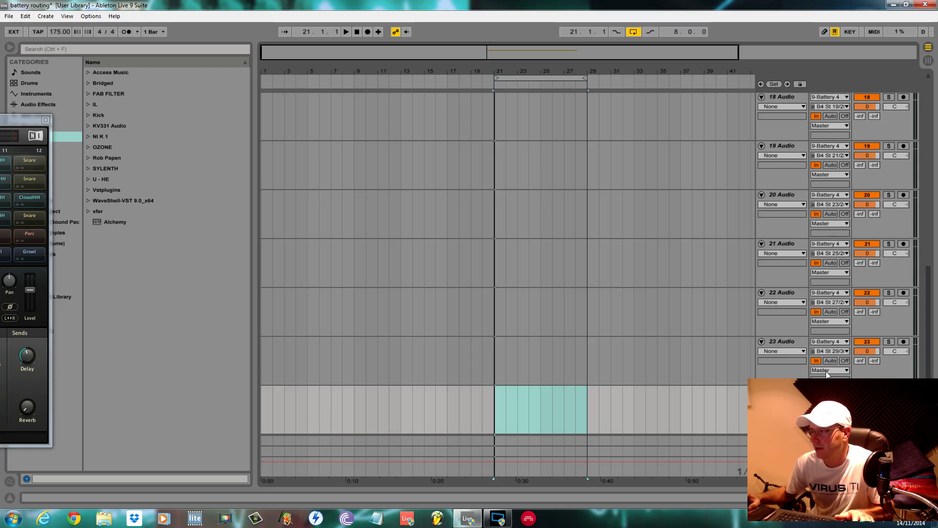
key("space")
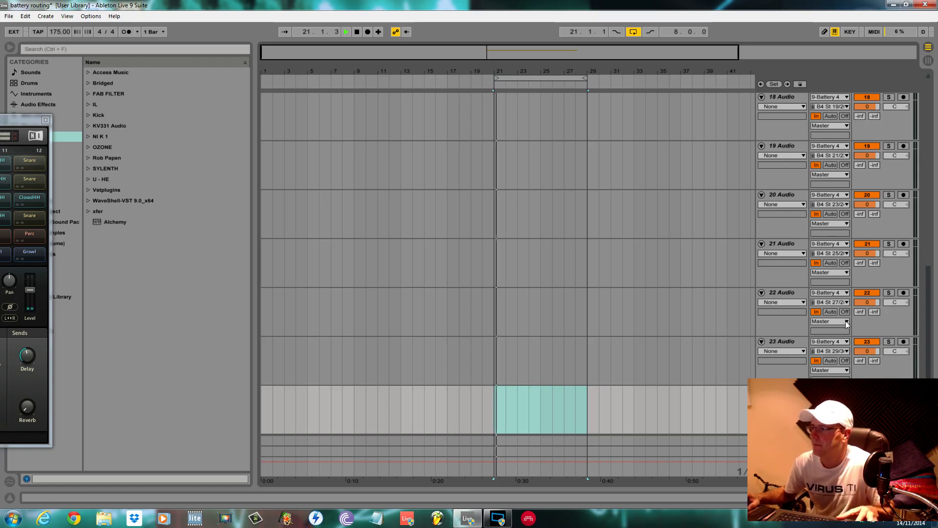
mouse_move(932, 324)
left_mouse_down()
mouse_move(936, 127)
mouse_move(935, 337)
left_mouse_up()
key("space")
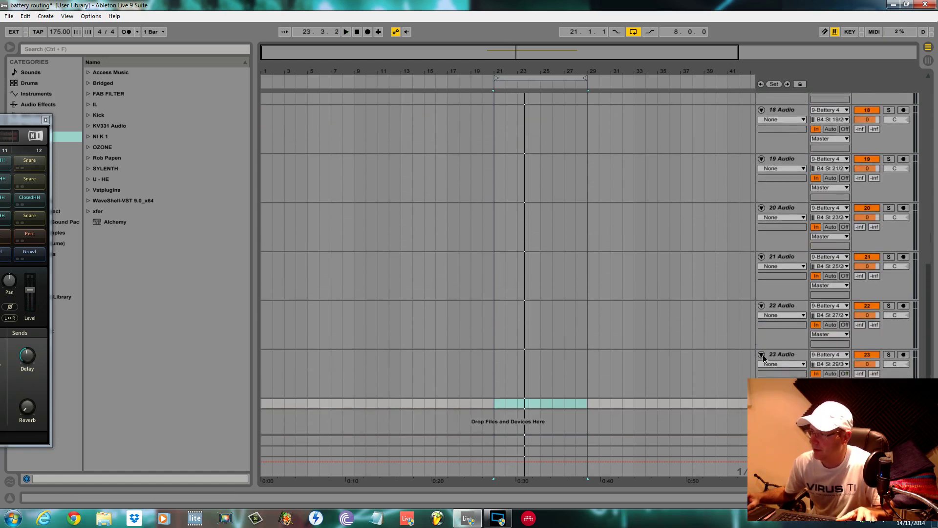
Collapse audio tracks 23 down to 17 in the arrangement.
left_click(762, 355)
left_click(762, 306)
left_click(762, 257)
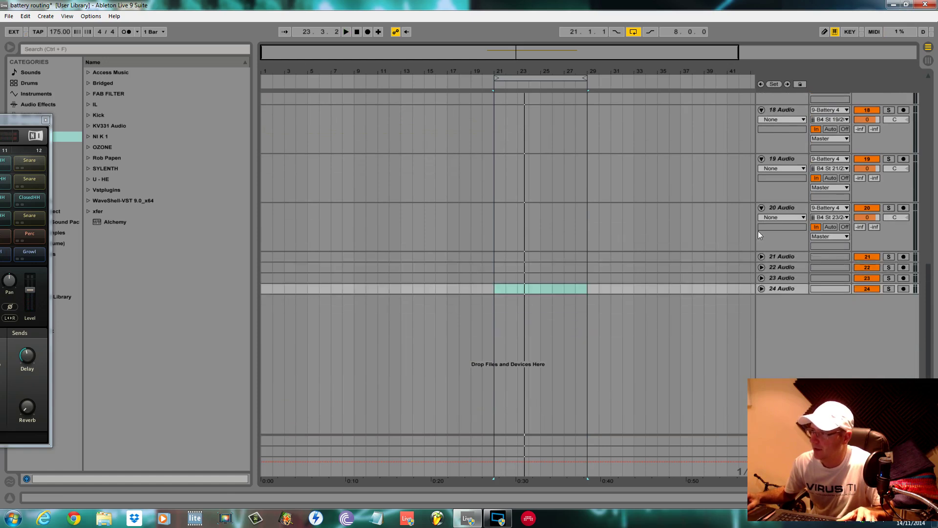
left_click(762, 208)
left_click(762, 161)
left_click(761, 120)
left_click(764, 127)
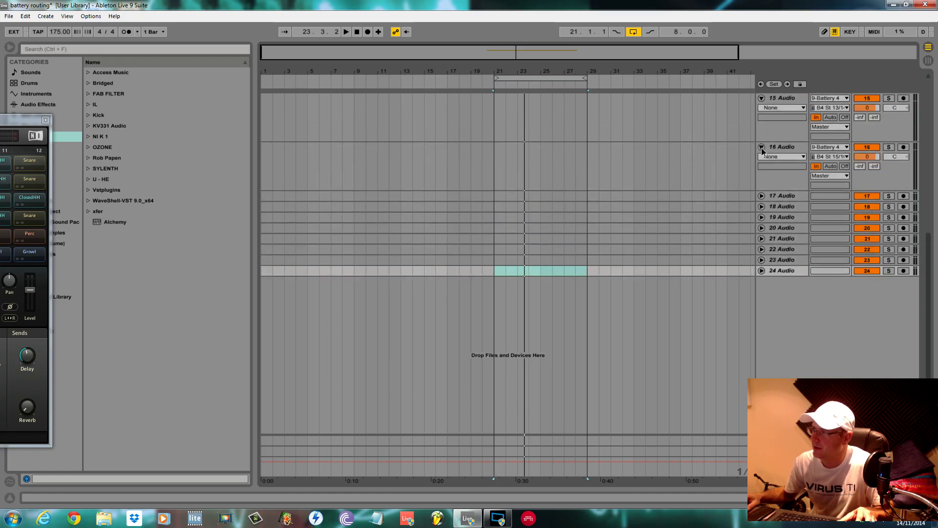
Collapse audio tracks 16 down to 10 in the arrangement, and play the loop briefly.
left_click(762, 146)
left_click(762, 176)
left_click(762, 129)
left_click(763, 132)
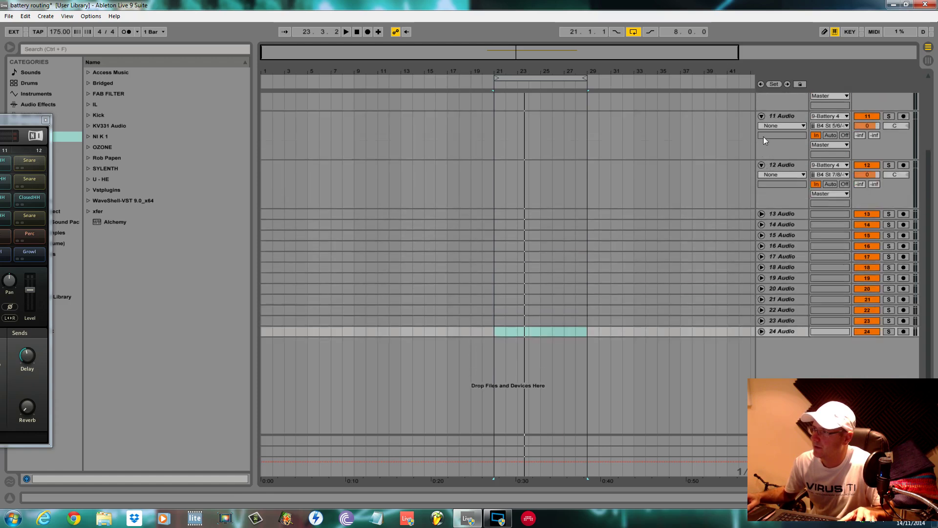
left_click(761, 165)
left_click(762, 216)
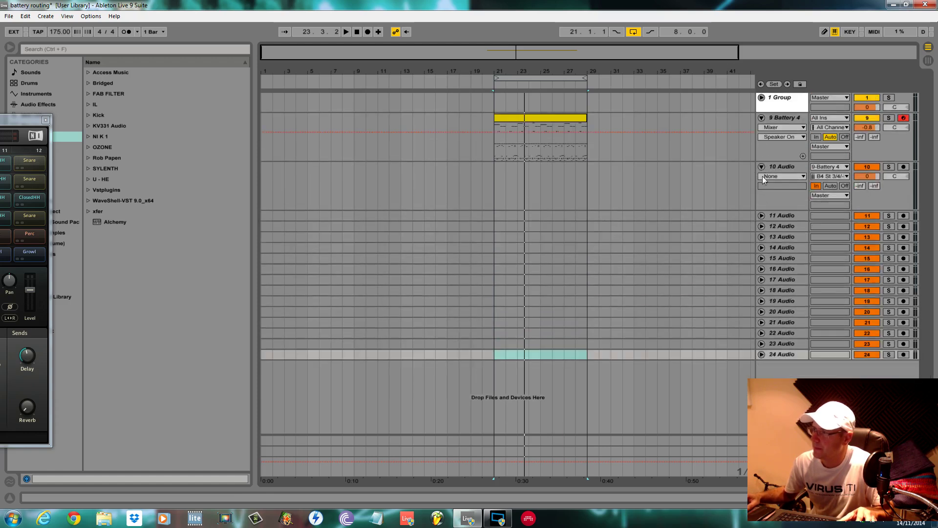
left_click(762, 166)
key("space")
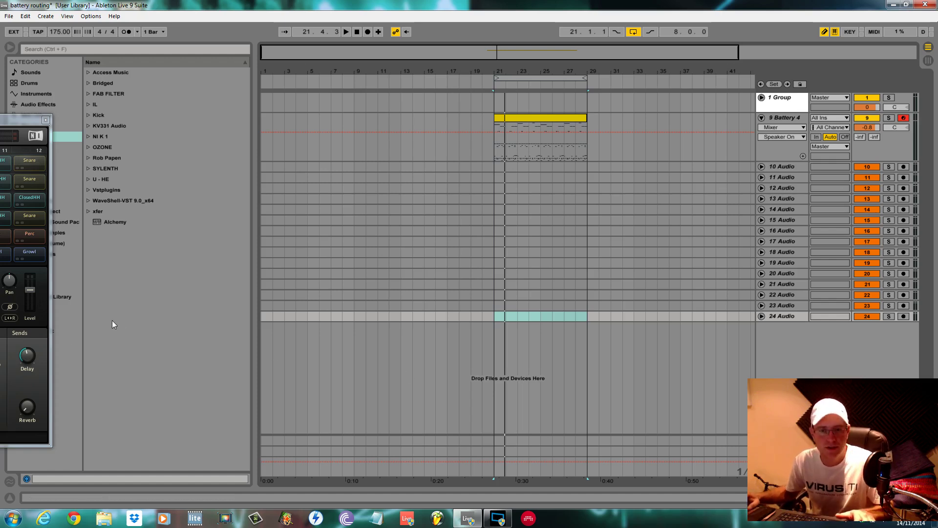
Bring the Battery 4 window fully into view and route the Kick cell A1 to Direct Out St 3/4.
left_click_drag(25, 119, 618, 51)
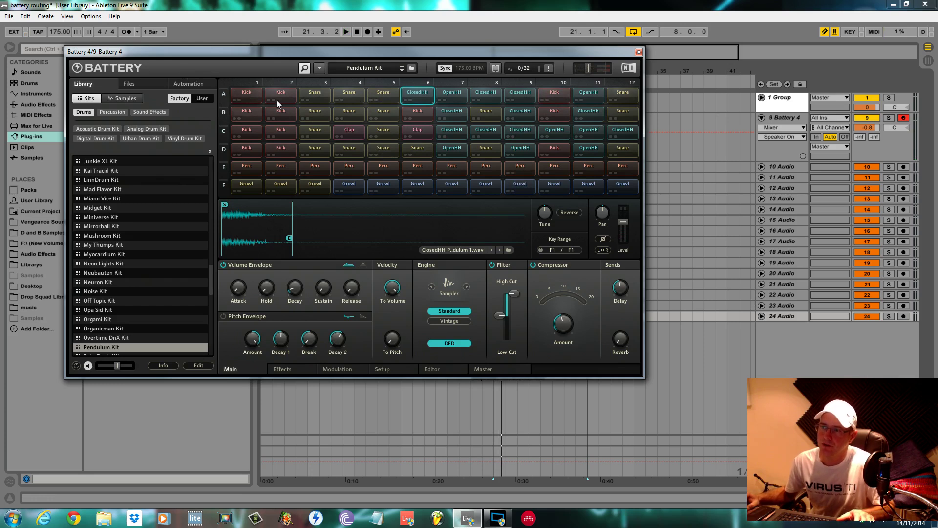
left_click(248, 93)
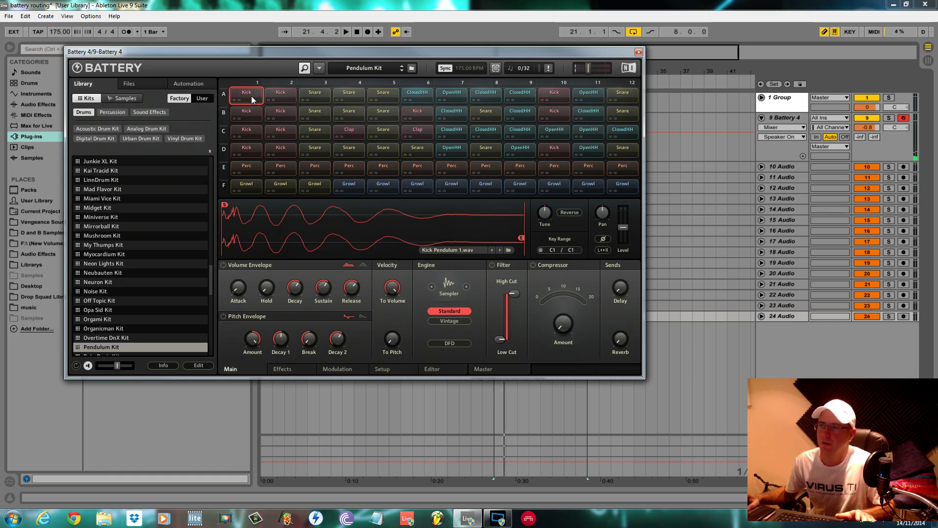
right_click(252, 100)
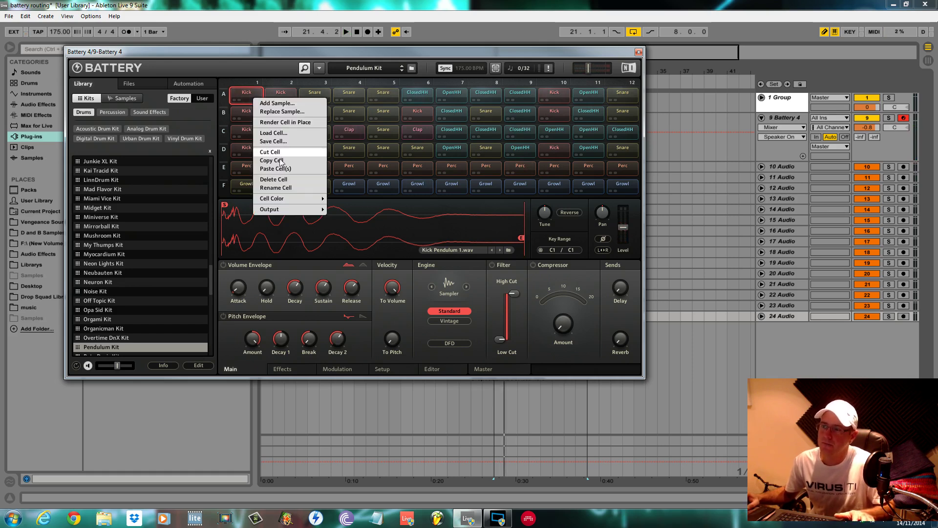
mouse_move(272, 214)
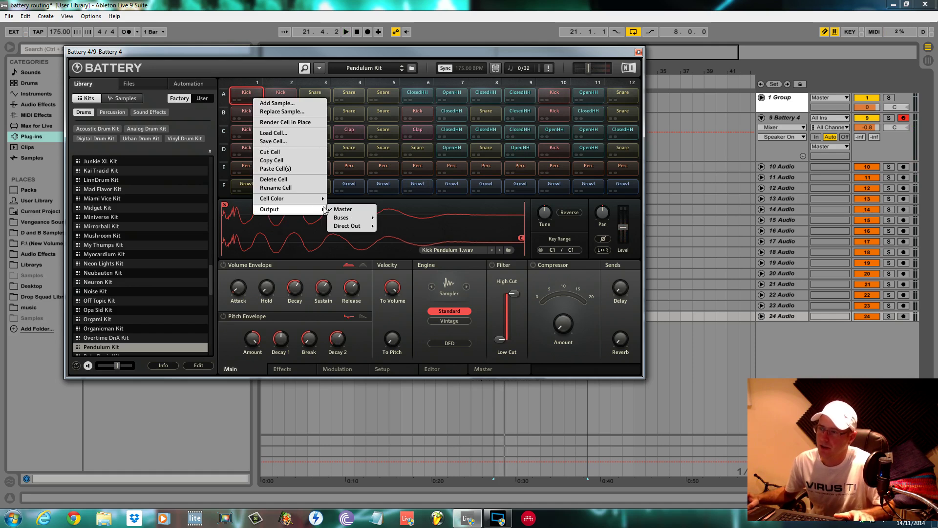
mouse_move(347, 228)
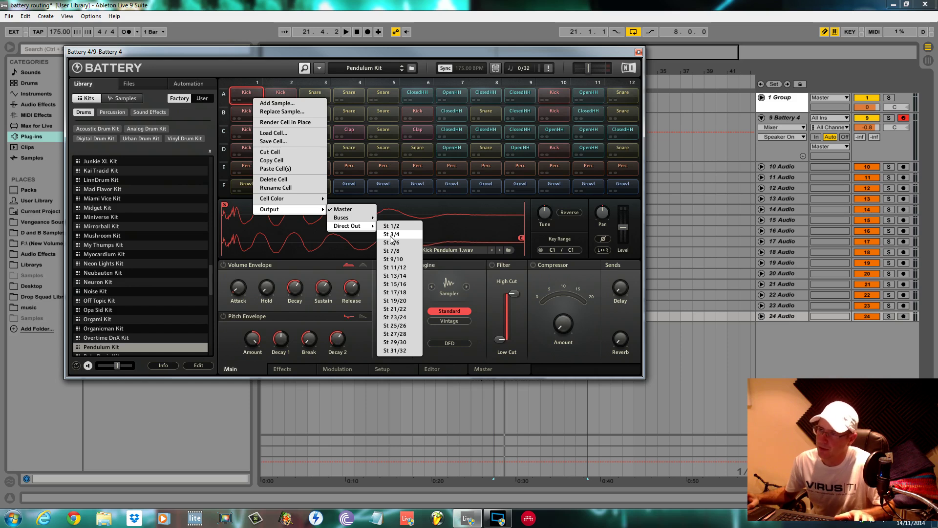
left_click(392, 234)
Play the loop with track 10 Audio soloed, and expand that track.
key("space")
left_click(889, 167)
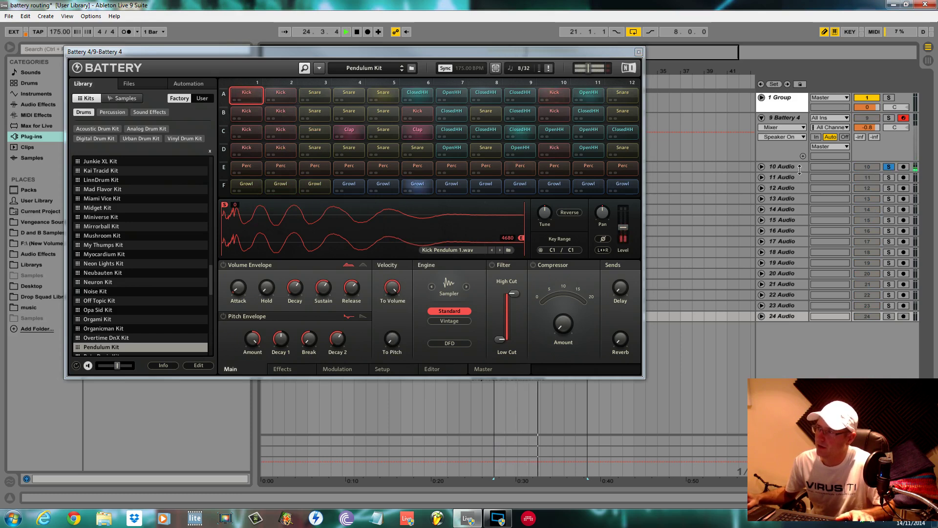
left_click_drag(800, 169, 800, 210)
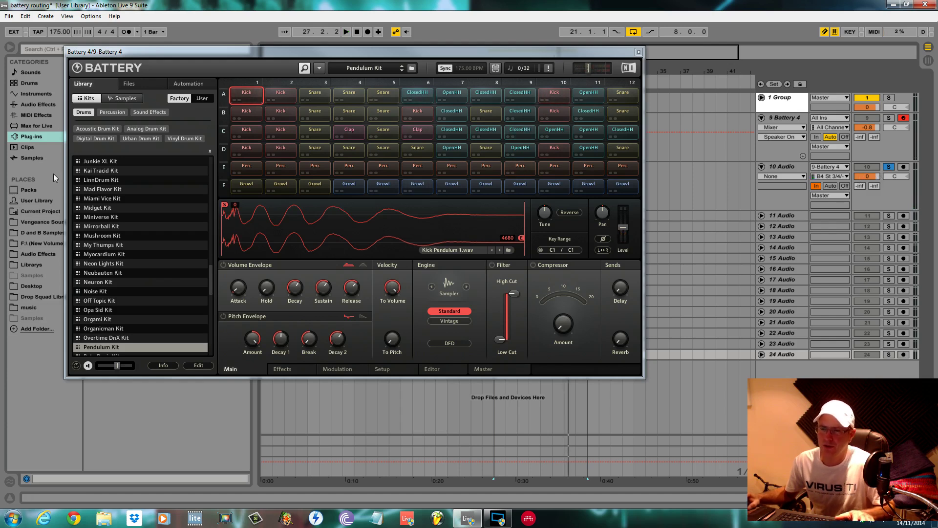
Browse the audio effects, clear the Battery 4 window off the list, and load Utility onto the selected track 24 Audio.
left_click(40, 103)
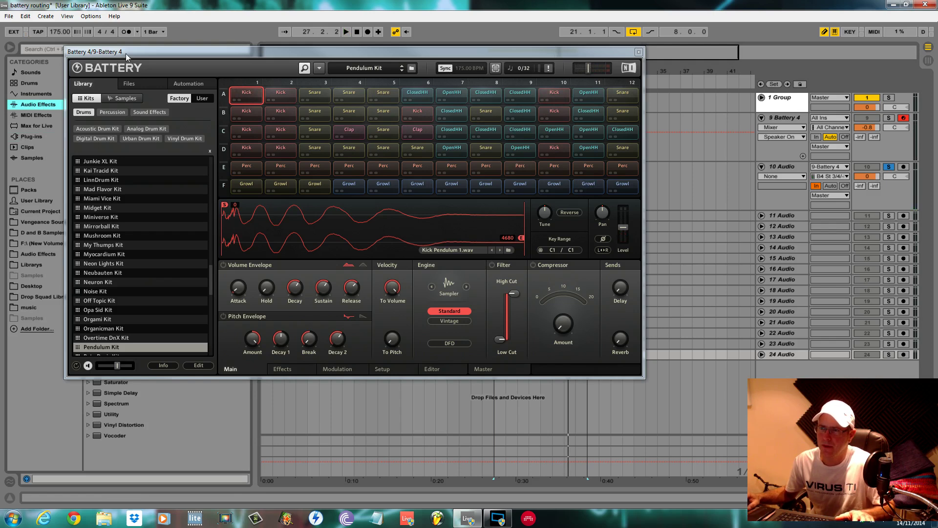
left_click_drag(125, 54, 354, 109)
double_click(112, 414)
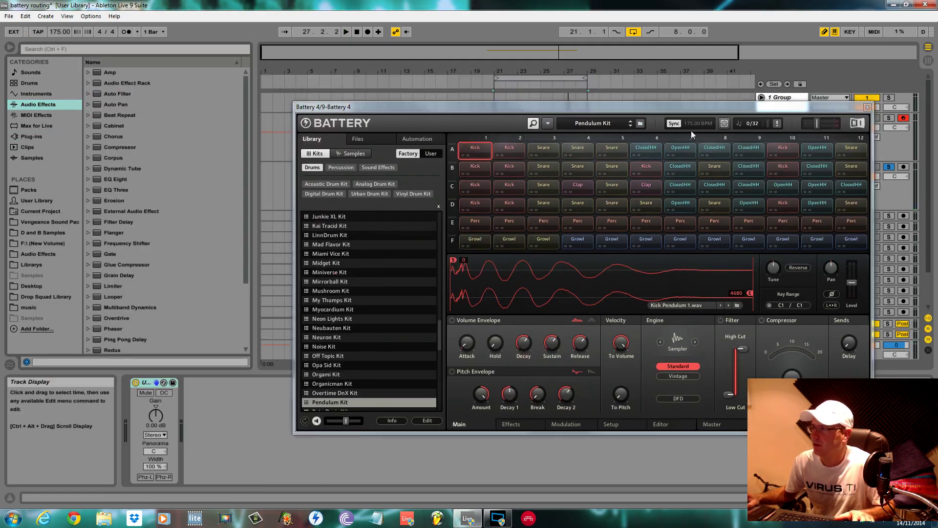
Add a Utility effect to track 10 Audio with its gain at 7.22 dB, and play the loop.
left_click_drag(749, 106, 437, 71)
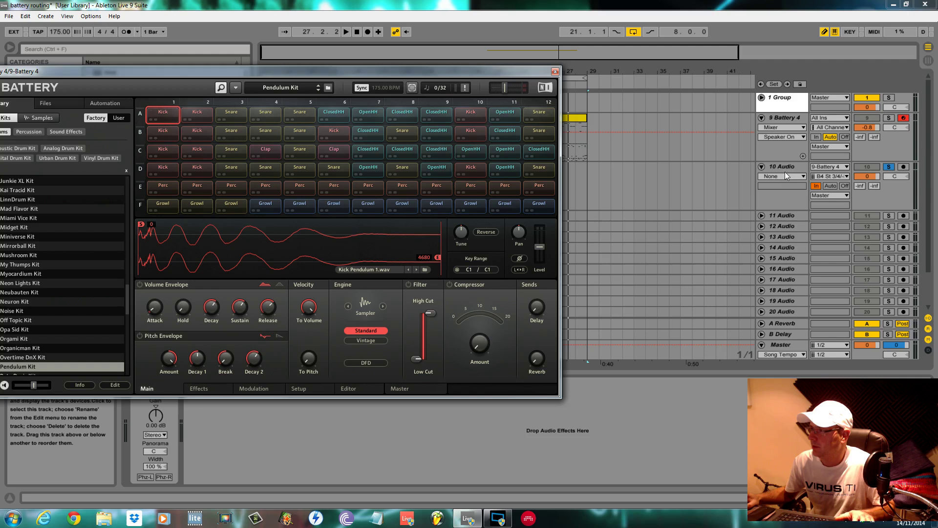
left_click(812, 206)
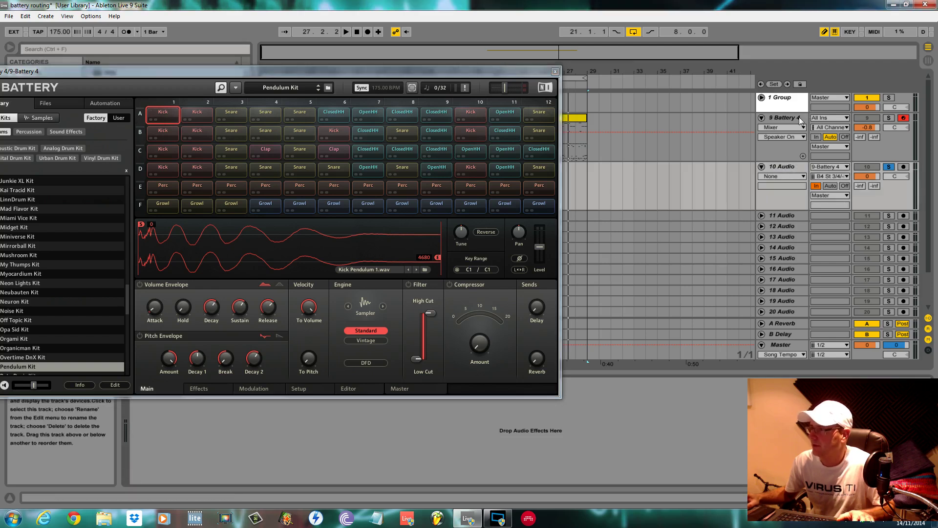
left_click(577, 119)
left_click(787, 169)
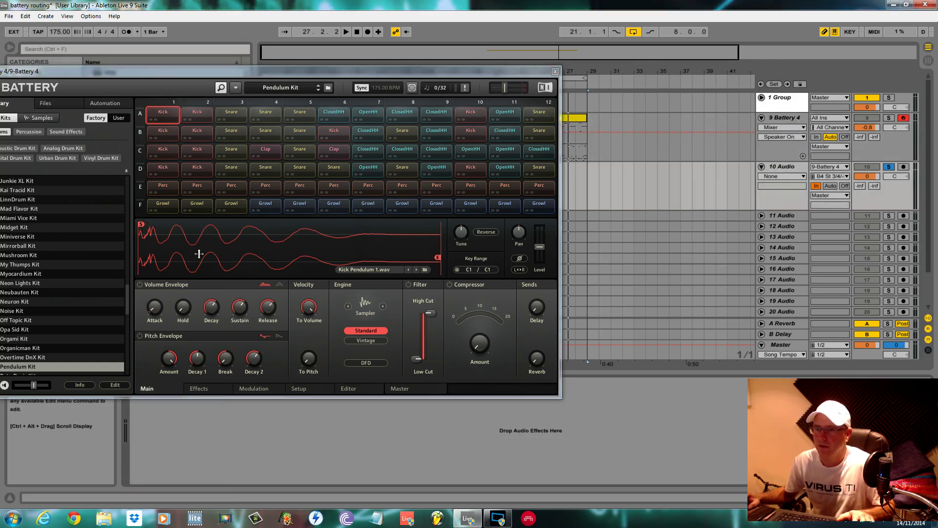
left_click_drag(130, 77, 236, 408)
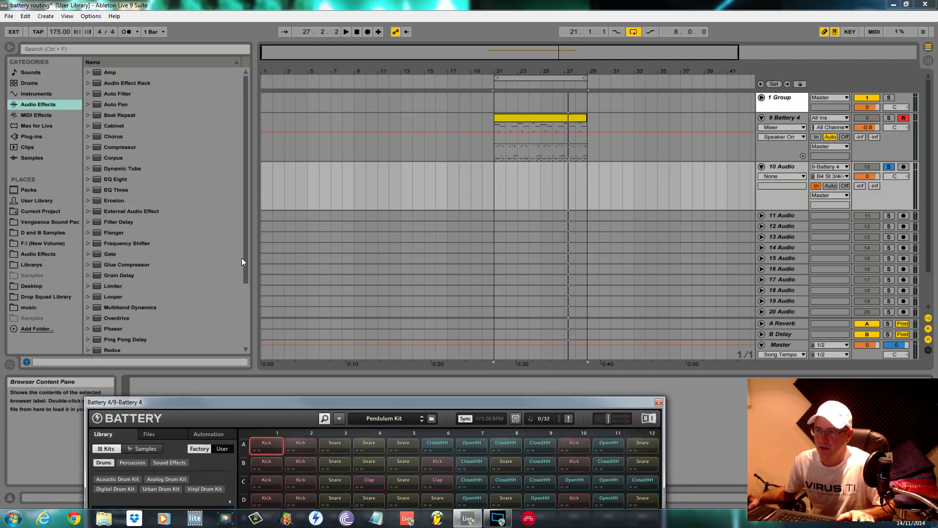
left_click(244, 325)
left_click_drag(246, 323, 155, 402)
key("space")
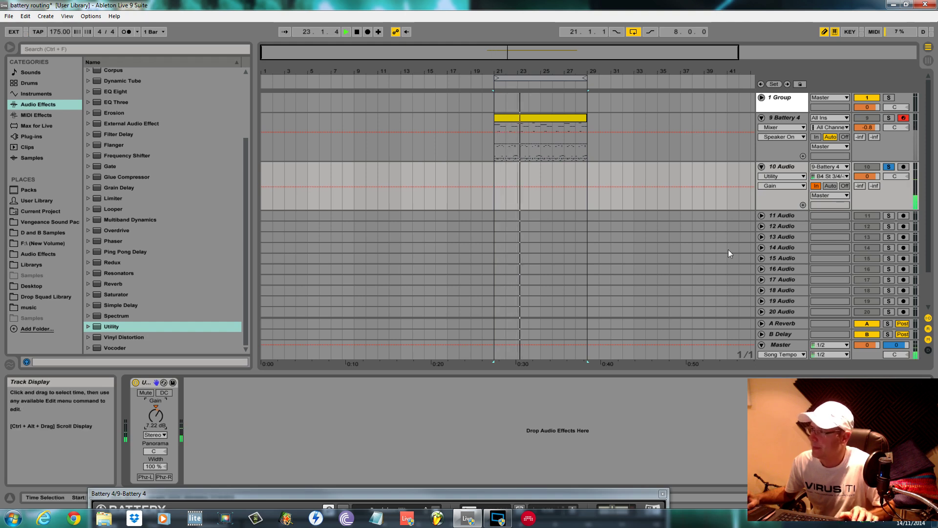
Copy the 7.22 dB Utility device onto the audio tracks up to 19 Audio, and unsolo track 10 Audio.
left_click_drag(147, 382, 802, 238)
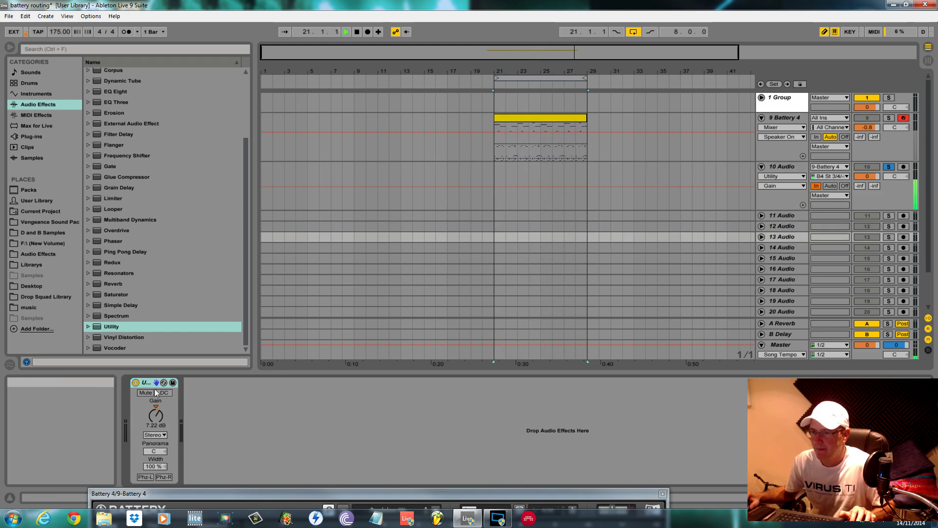
left_click_drag(146, 382, 763, 288)
left_click_drag(790, 258, 791, 258)
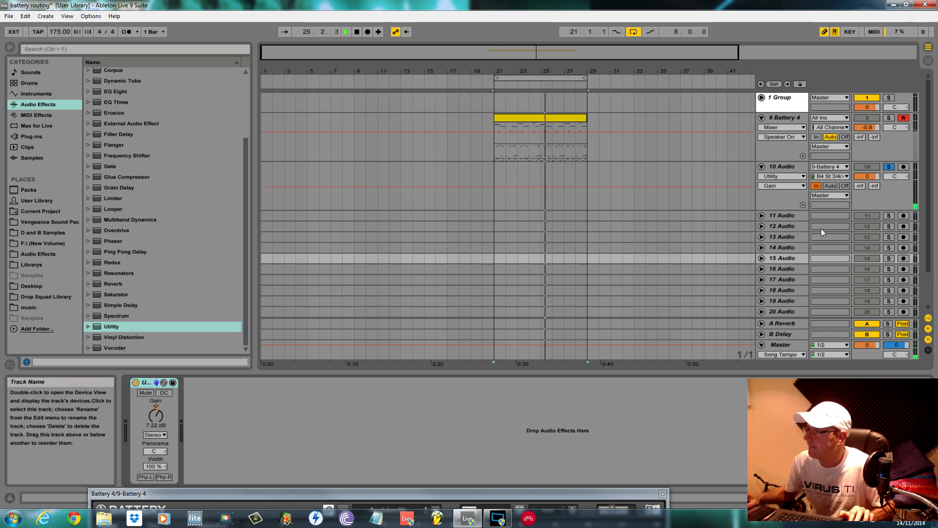
left_click(889, 166)
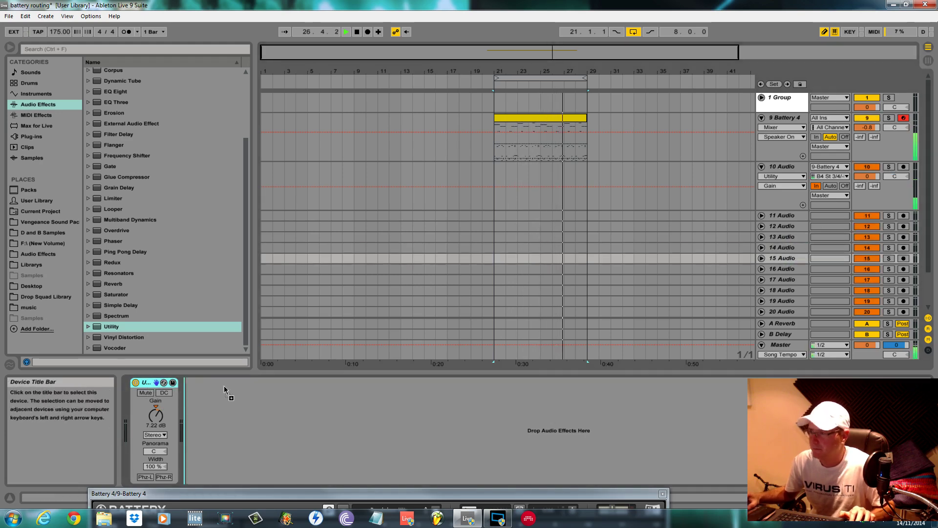
left_click(792, 270)
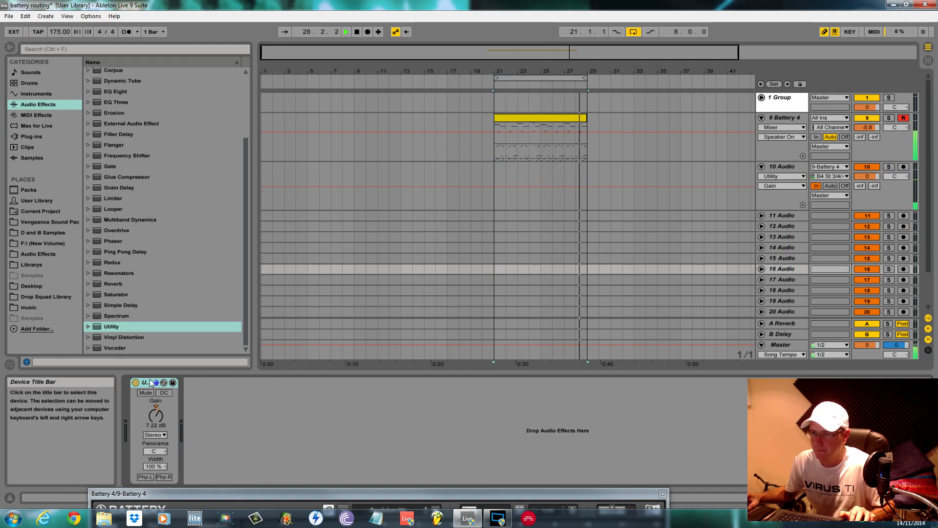
left_click_drag(147, 382, 790, 303)
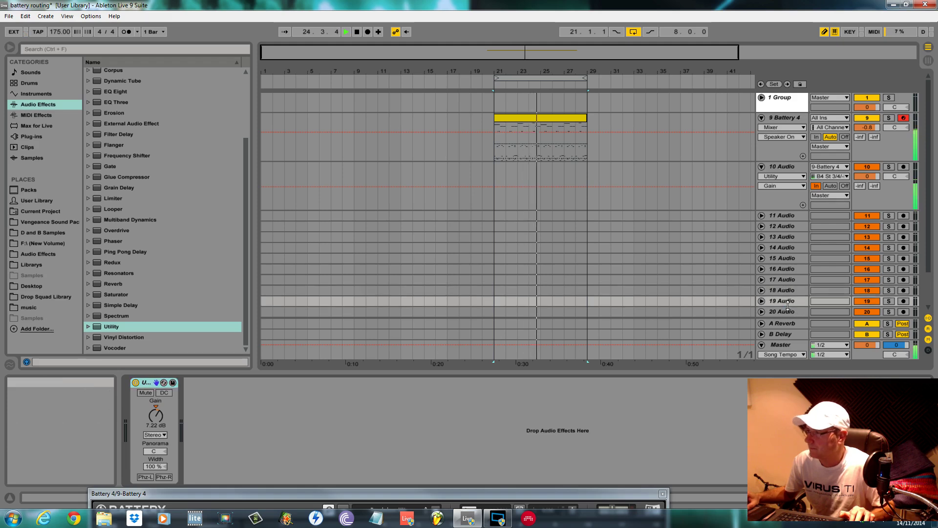
Copy the 7.22 dB Utility device onto audio tracks 20 to 24.
key("ctrl+t")
key("ctrl+t")
key("ctrl+t")
key("ctrl+t")
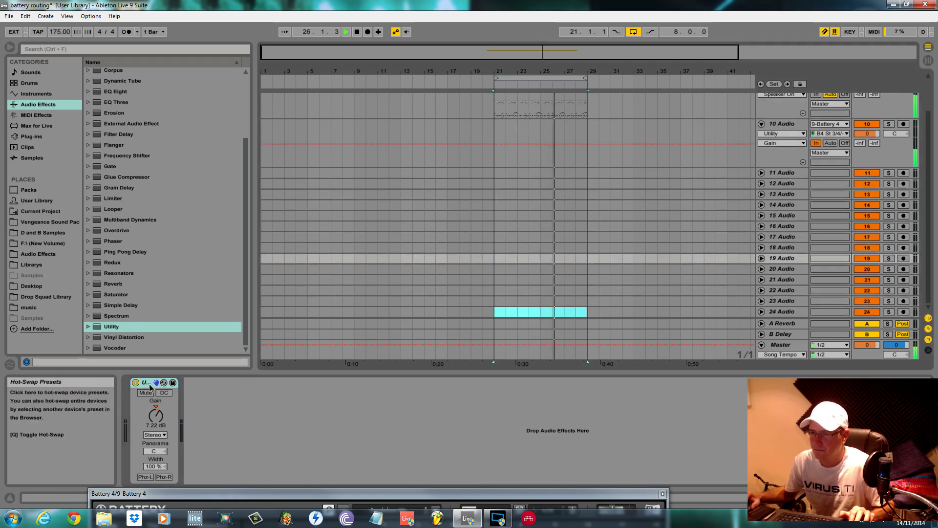
left_click(681, 268)
left_click(148, 385)
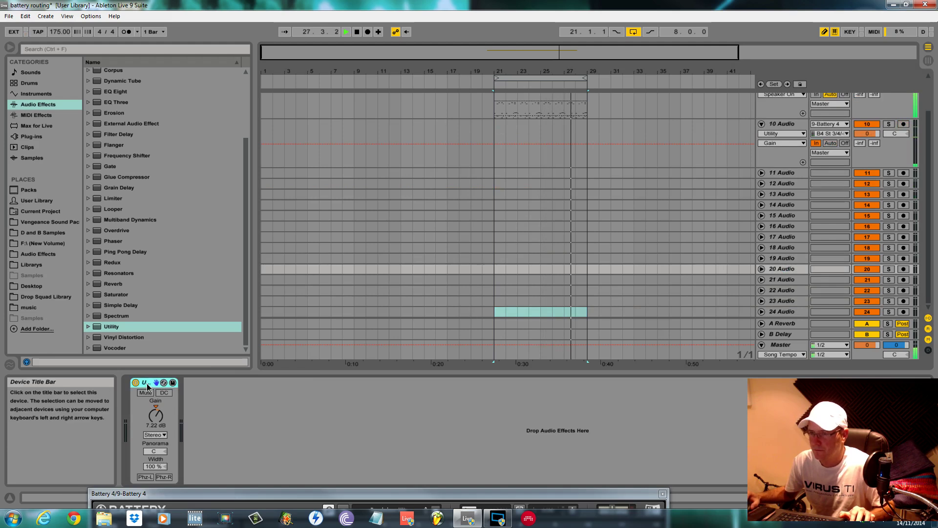
left_click(788, 283)
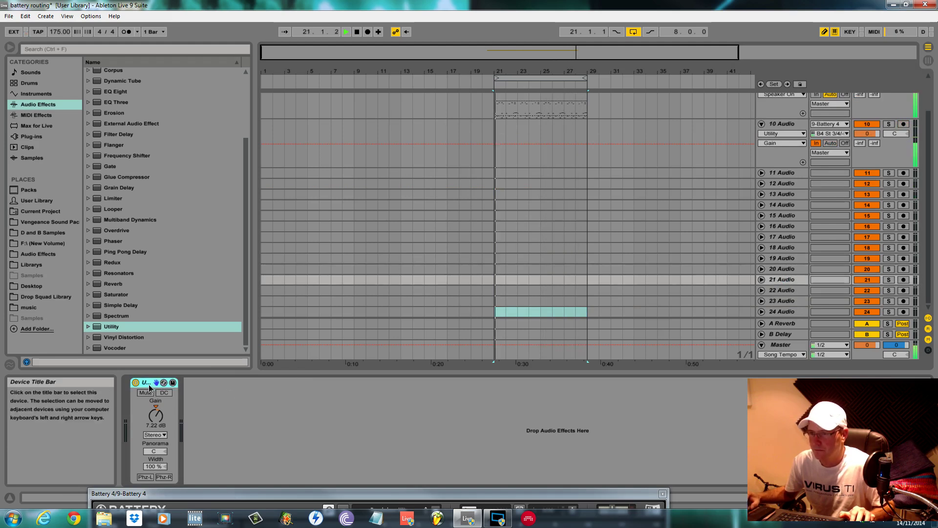
left_click(788, 289)
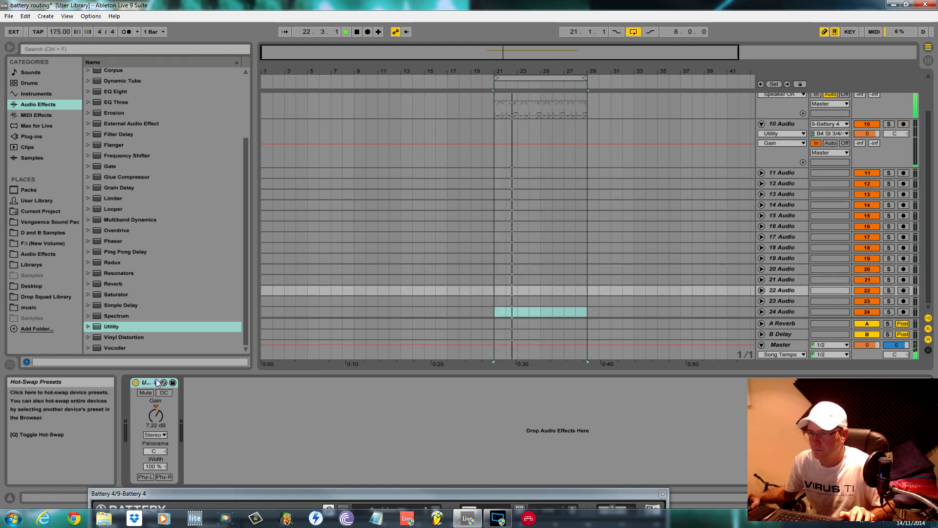
left_click(788, 302)
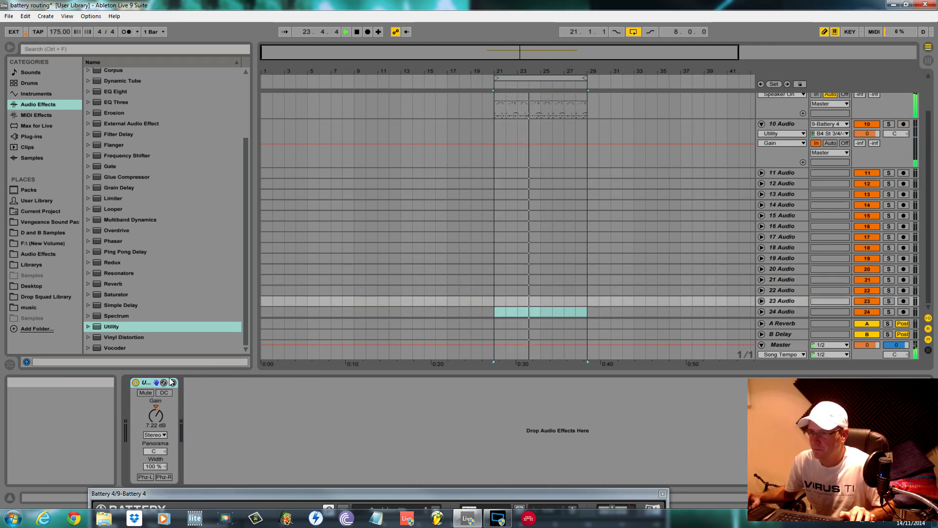
left_click(787, 312)
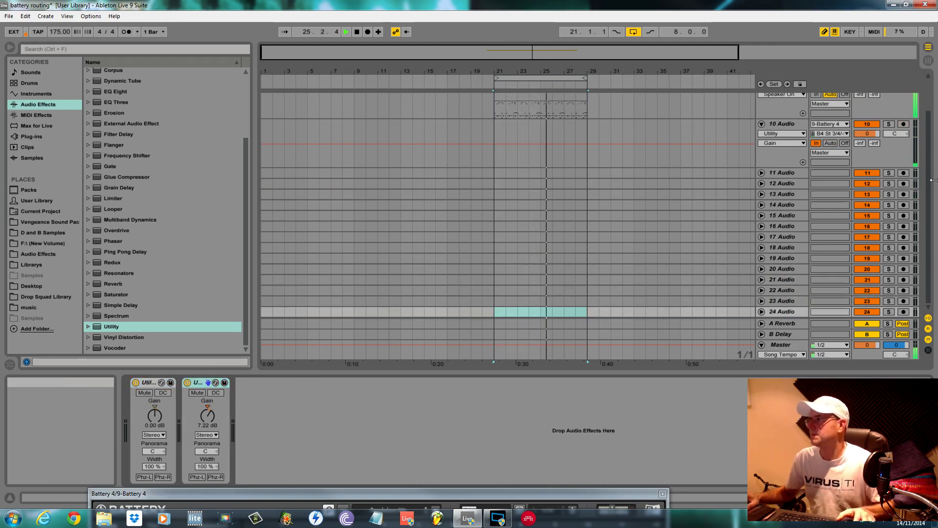
Solo track 10 Audio and bring the Battery 4 window back over the arrangement.
left_click(889, 124)
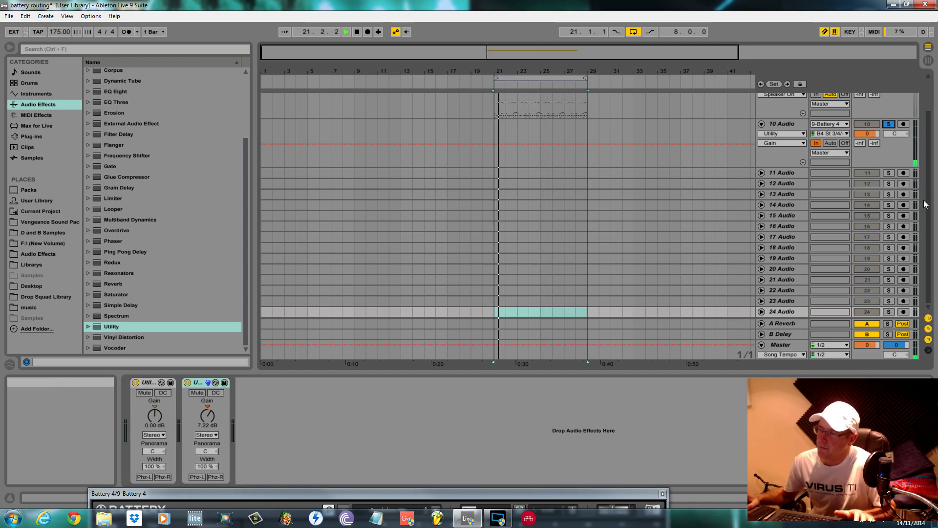
left_click(540, 108)
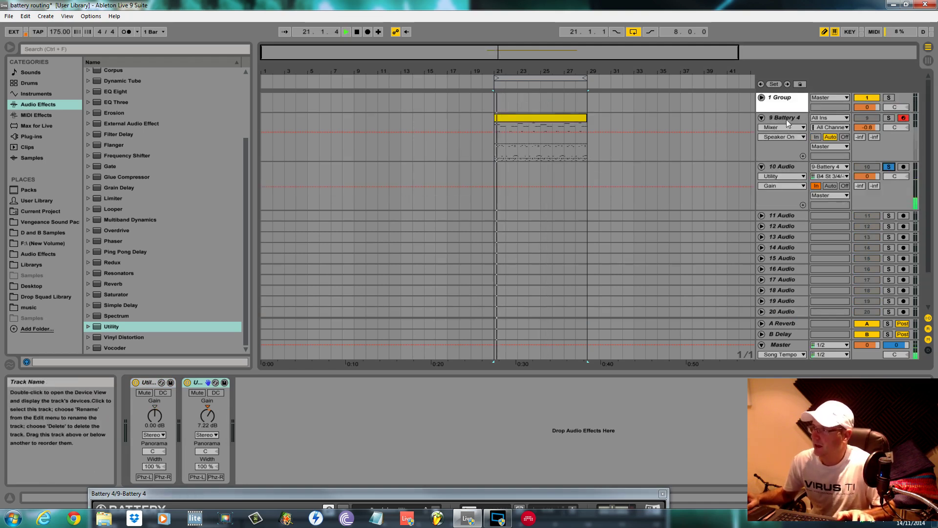
left_click_drag(176, 493, 211, 82)
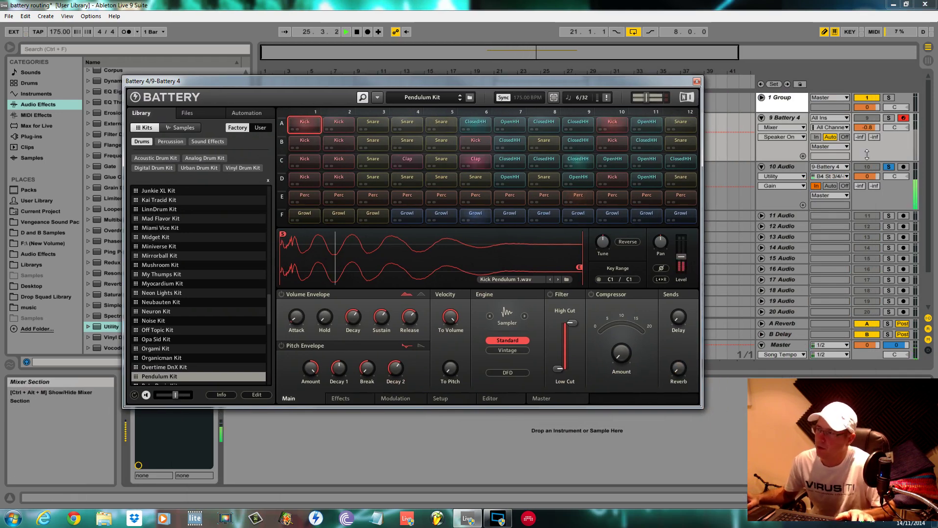
Clear the solo on track 10 Audio and mute the Battery 4 track while the loop plays.
left_click(868, 118)
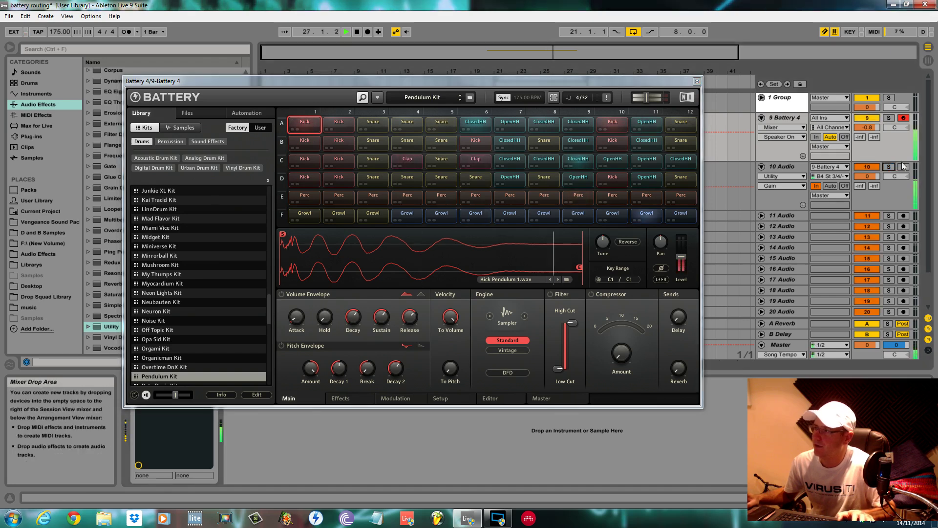
left_click(866, 119)
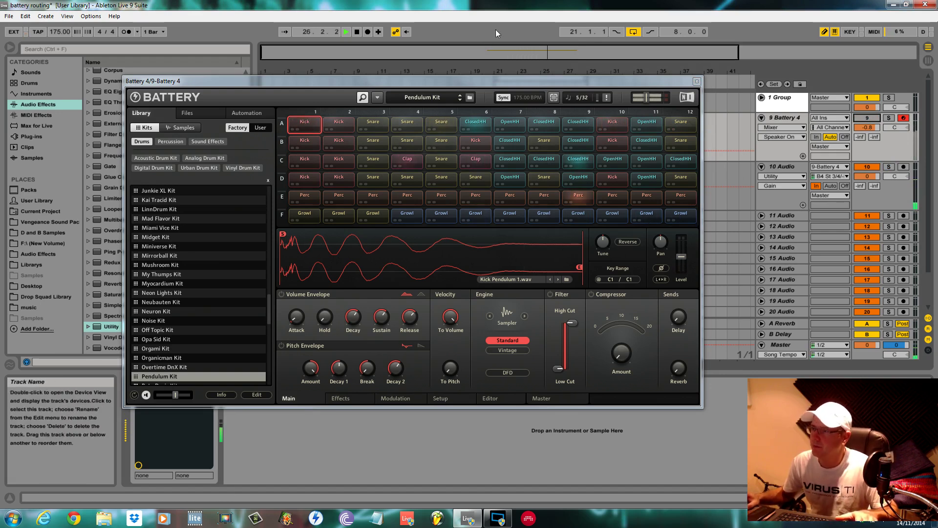
Route the snare in cell A5 to direct output St 3/4.
right_click(442, 125)
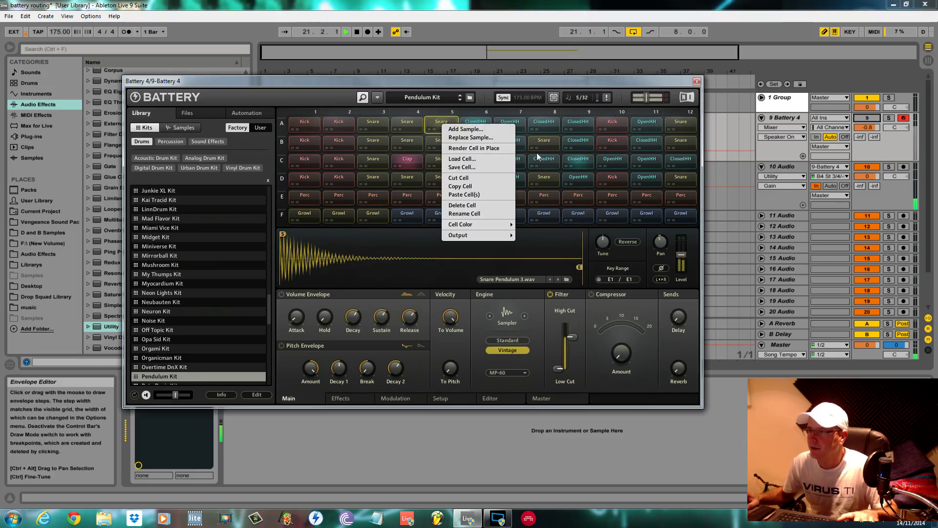
mouse_move(482, 235)
mouse_move(538, 252)
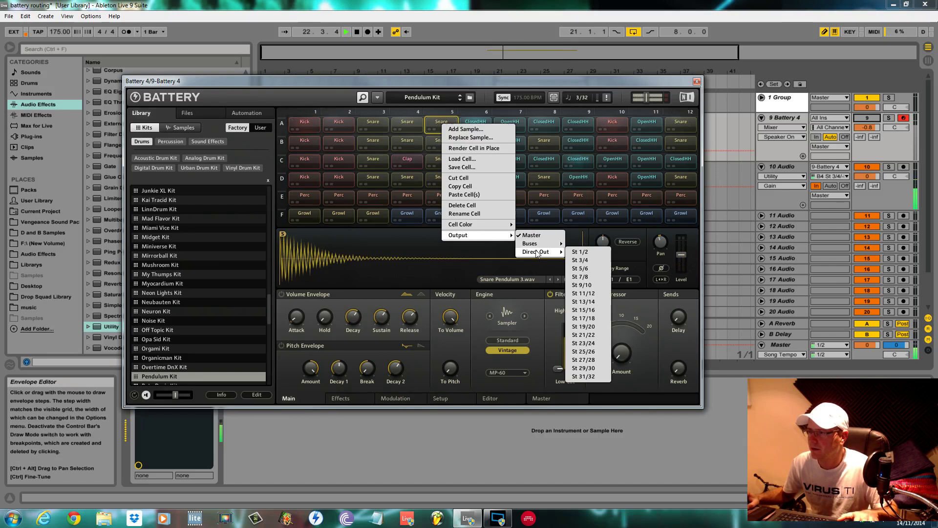
left_click(577, 265)
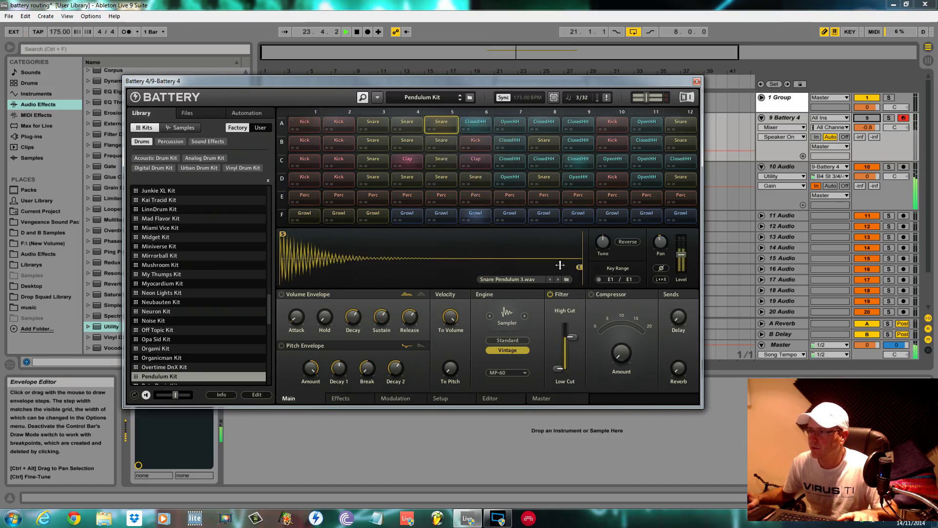
Route the snare in cell A5 to direct output St 5/6 and fold track 10 Audio.
right_click(442, 124)
mouse_move(484, 237)
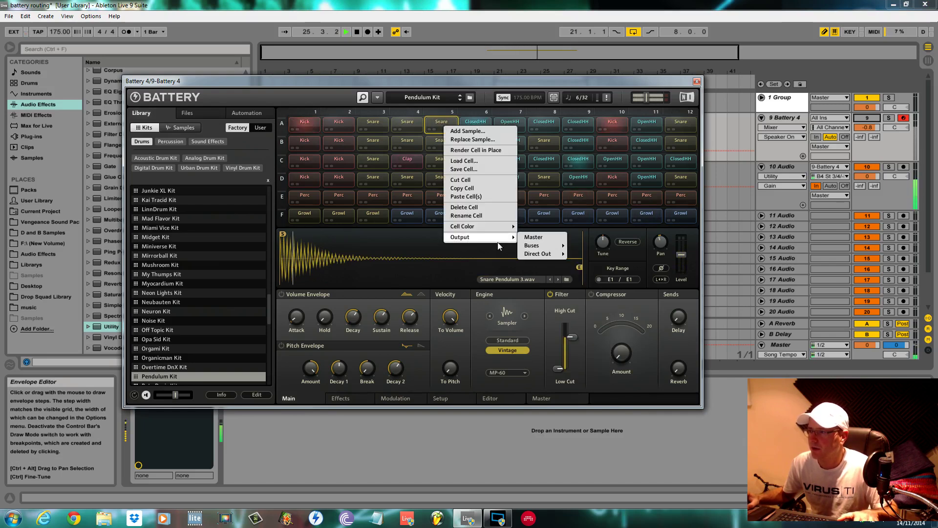
mouse_move(538, 254)
left_click(581, 271)
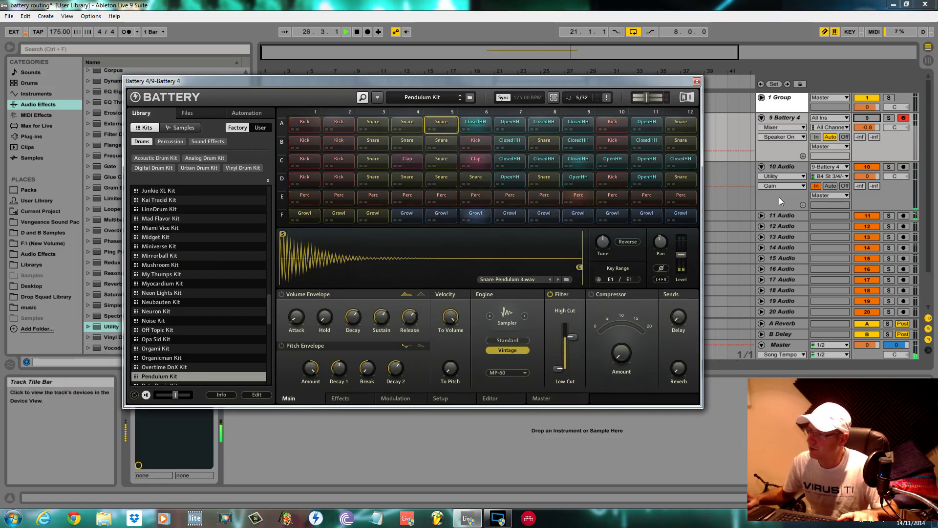
left_click(762, 166)
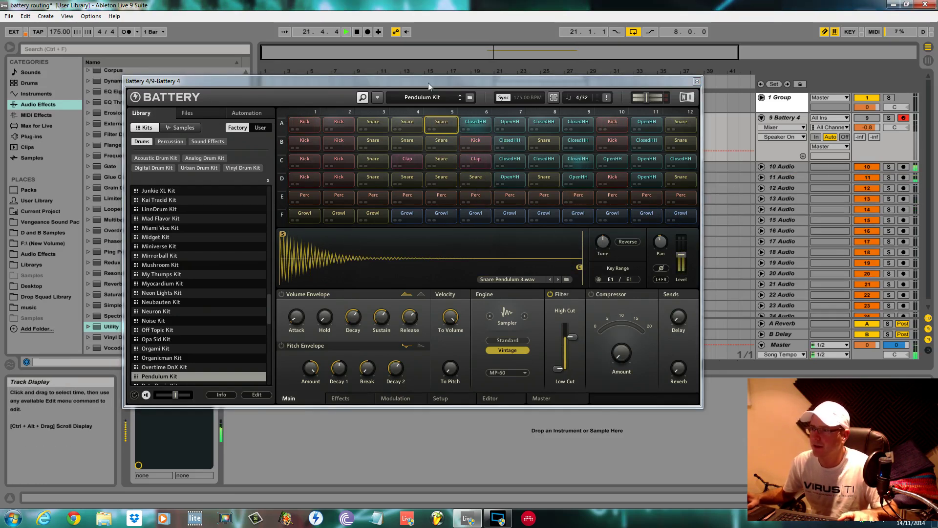
Route the closed hi-hat in cell A6 to direct output St 7/8.
right_click(474, 121)
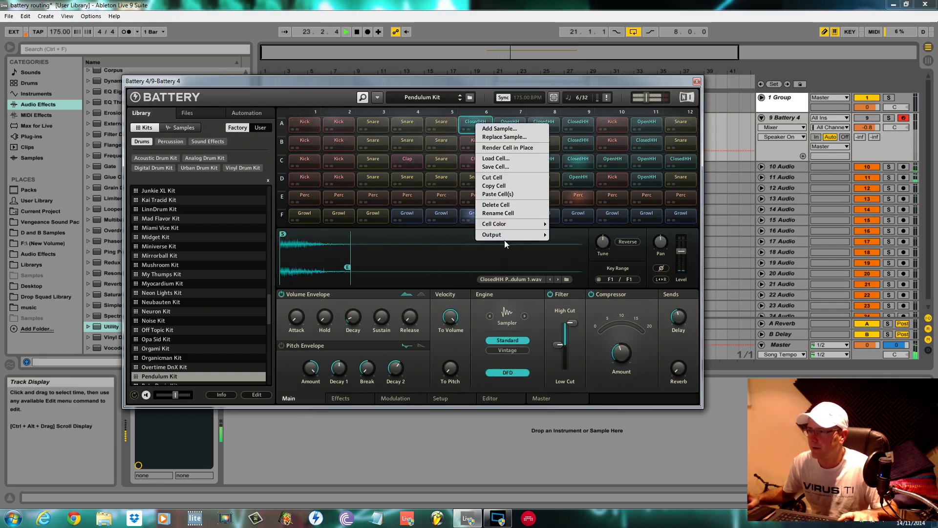
mouse_move(507, 239)
mouse_move(576, 252)
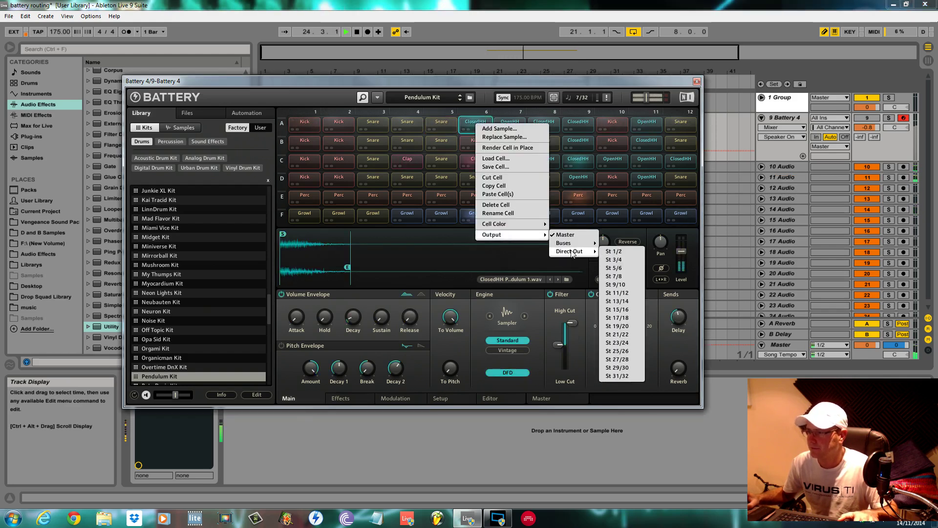
left_click(614, 277)
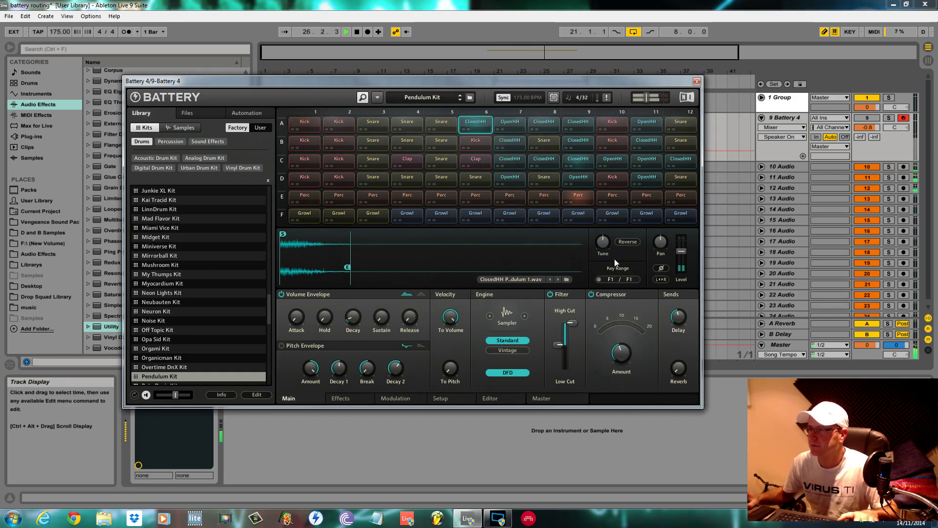
Route the kick in cell A10 to direct output St 9/10.
right_click(617, 125)
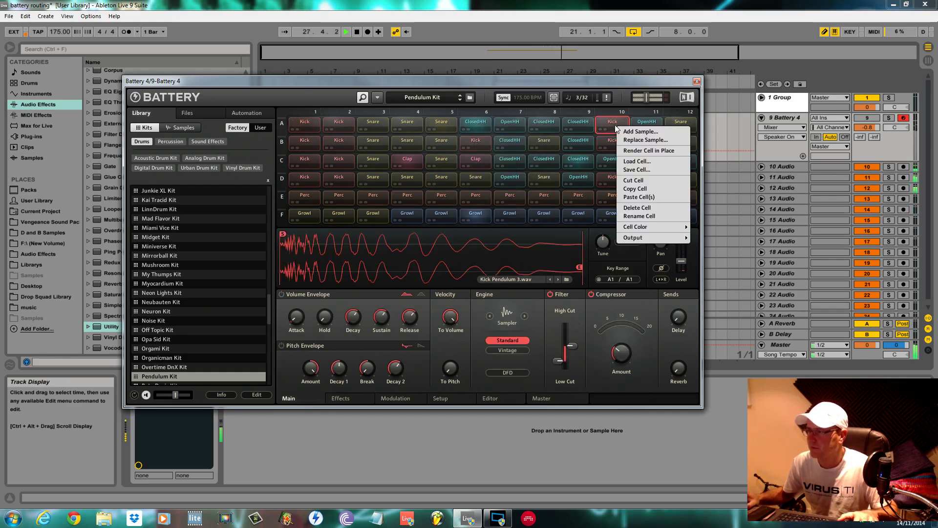
mouse_move(638, 238)
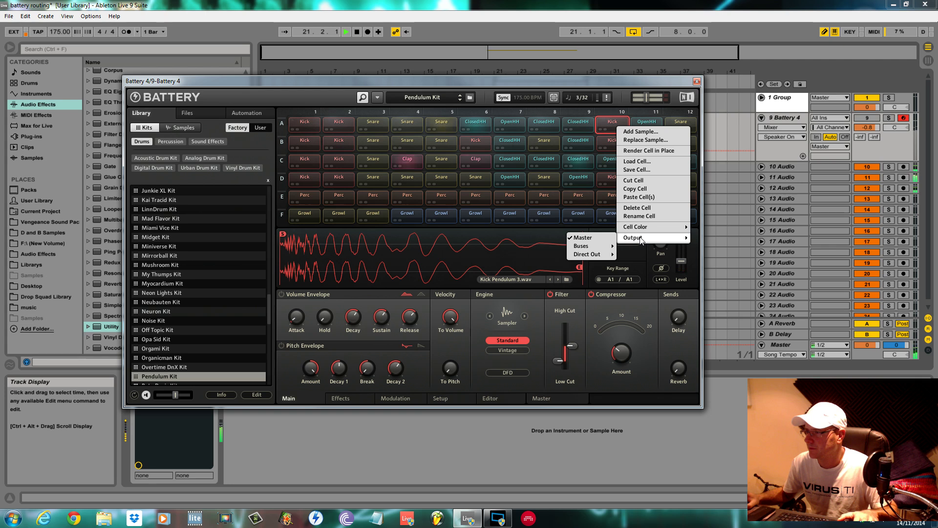
mouse_move(591, 254)
left_click(638, 281)
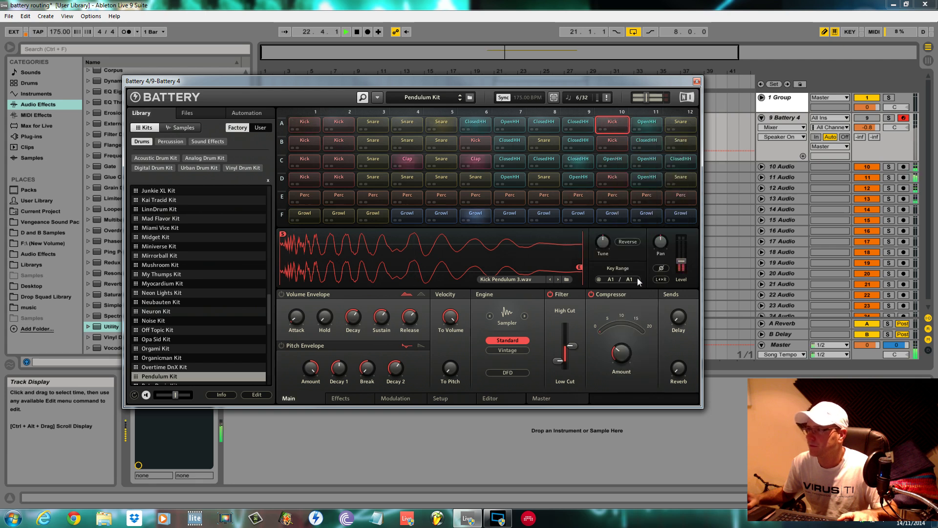
Route the open hi-hat in cell A11 to direct output St 11/12.
right_click(646, 125)
mouse_move(641, 238)
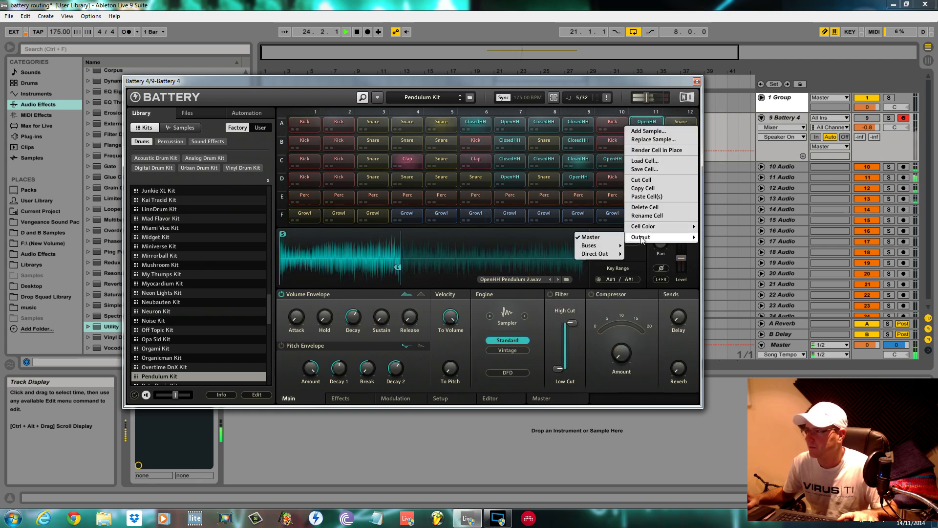
mouse_move(607, 257)
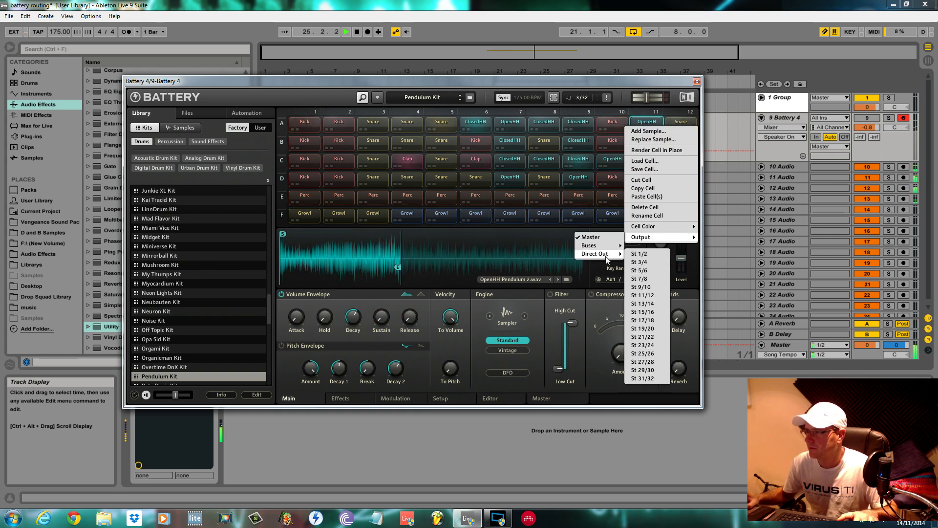
left_click(639, 297)
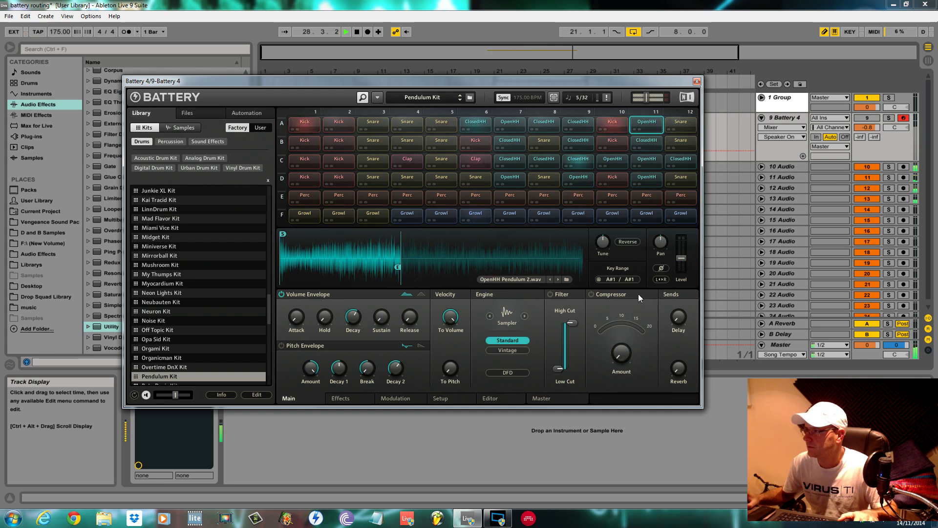
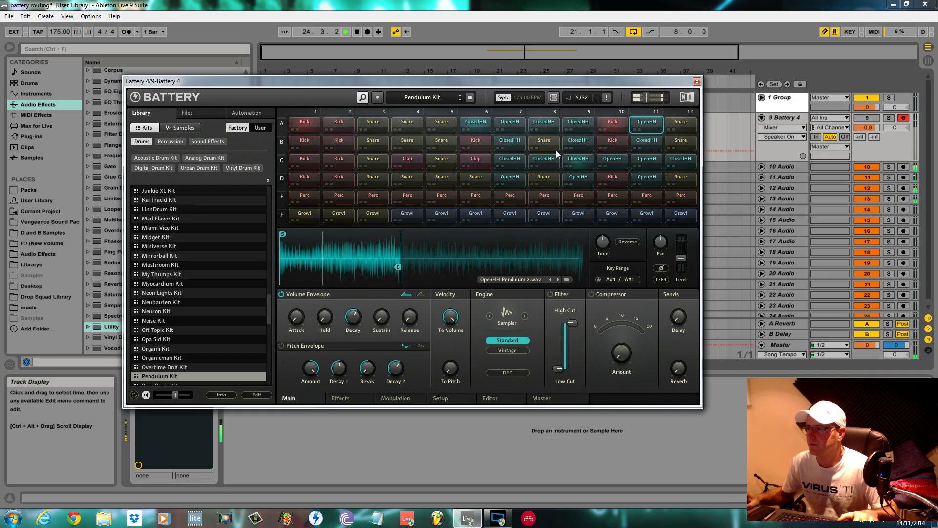
Route the clap in cell C4 to direct output St 15/16.
right_click(408, 159)
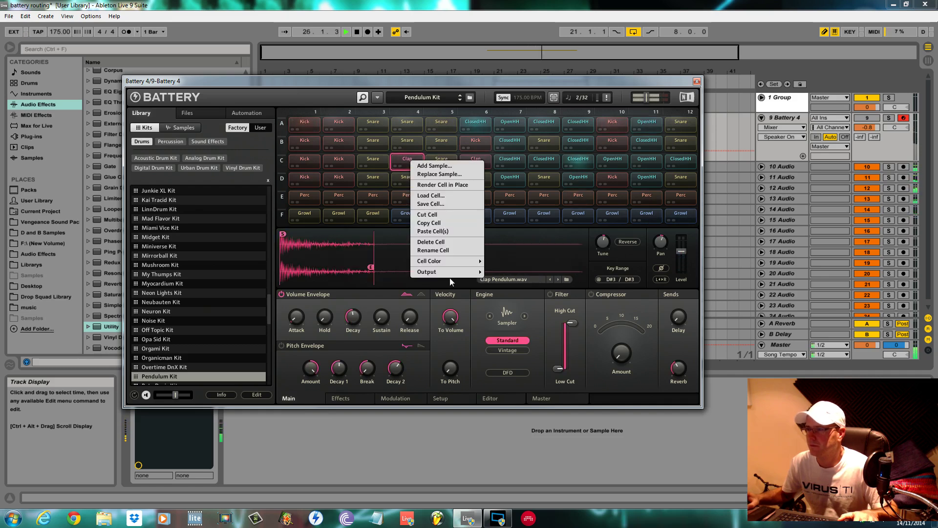
mouse_move(449, 272)
mouse_move(518, 288)
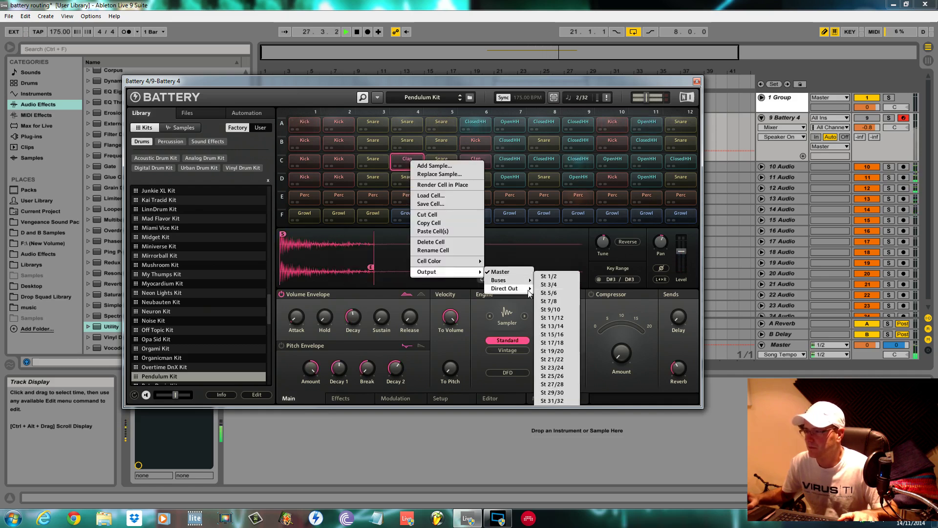
left_click(552, 335)
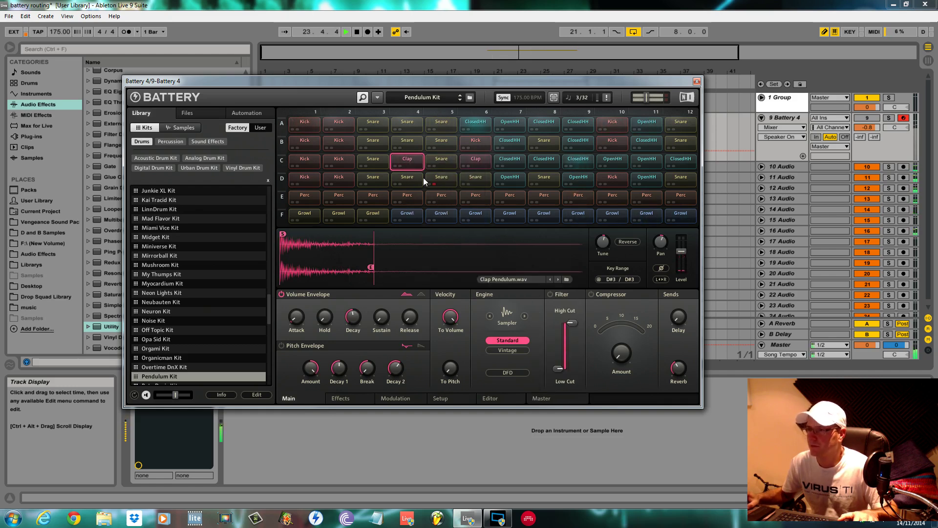
Route the clap in cell C4 to direct output St 13/14.
right_click(412, 161)
mouse_move(469, 275)
mouse_move(511, 293)
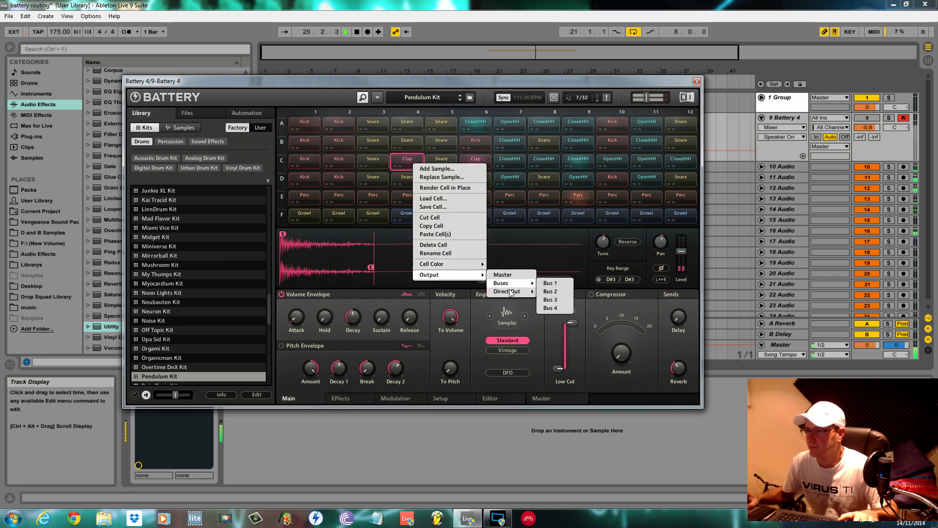
left_click(548, 319)
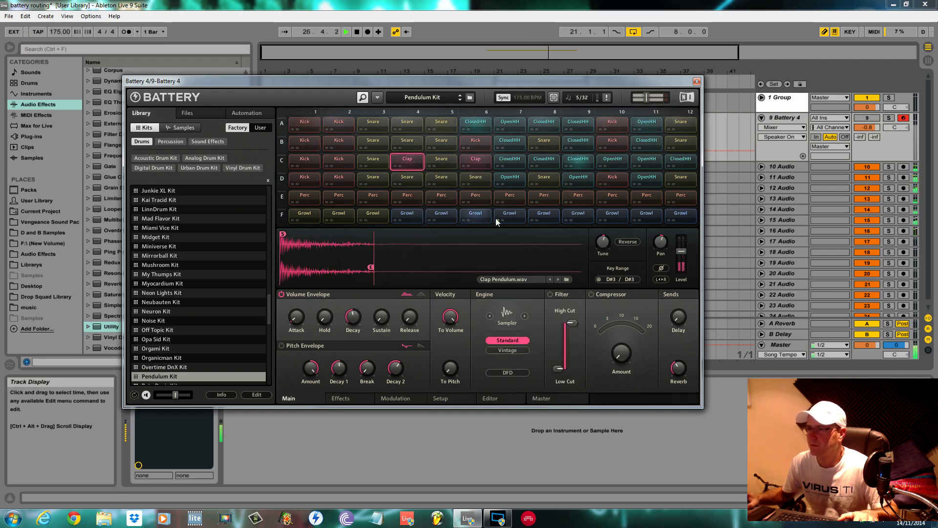
Route the clap in cell C6 to direct output St 15/16.
right_click(478, 163)
mouse_move(538, 271)
mouse_move(584, 289)
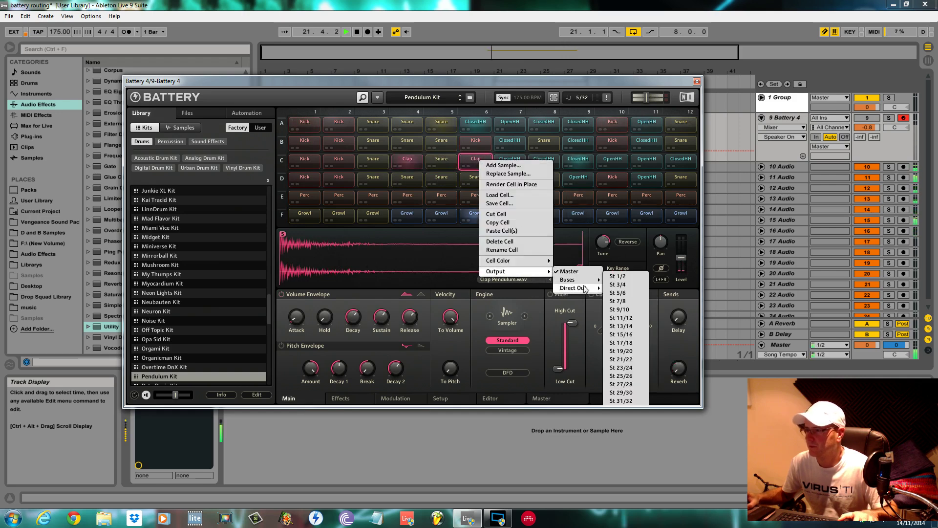
left_click(624, 330)
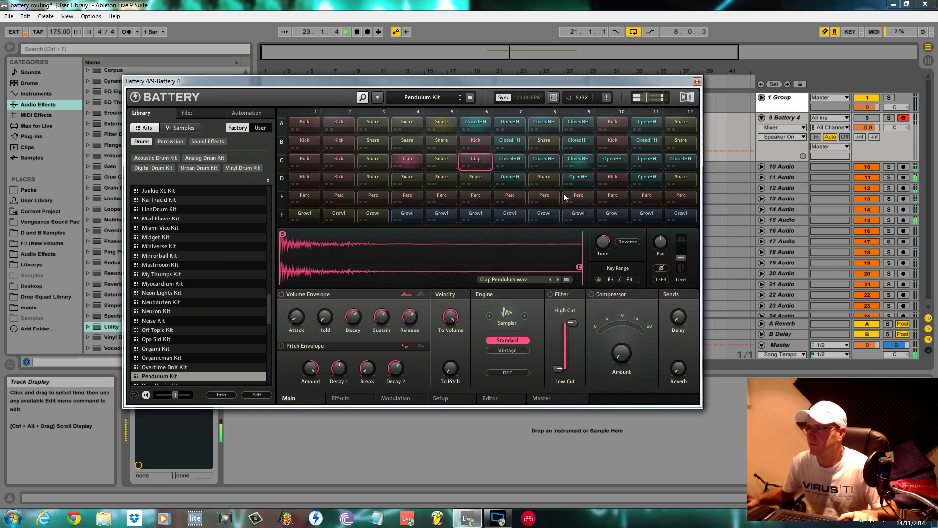
Route the closed hi-hat in cell C9 to direct output St 17/18, and check the input routing of track 11 Audio.
right_click(580, 161)
mouse_move(626, 271)
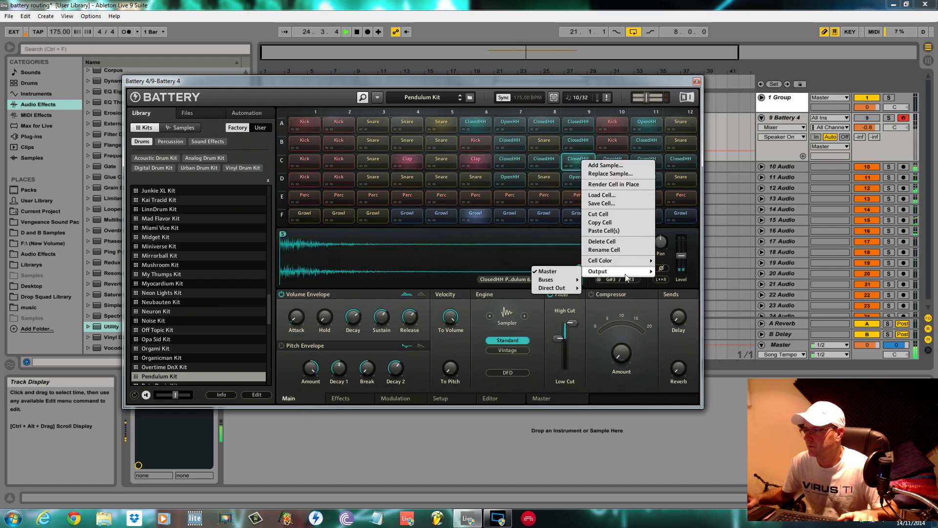
mouse_move(562, 288)
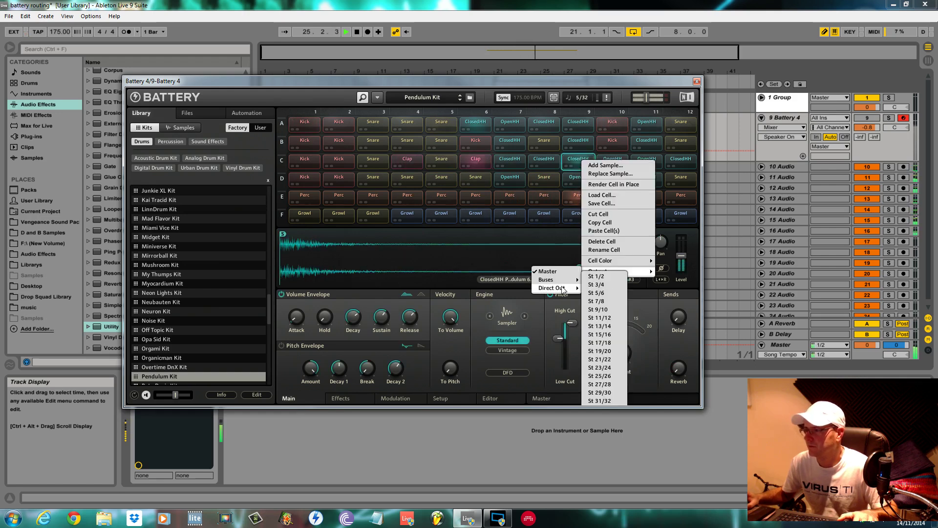
left_click(597, 345)
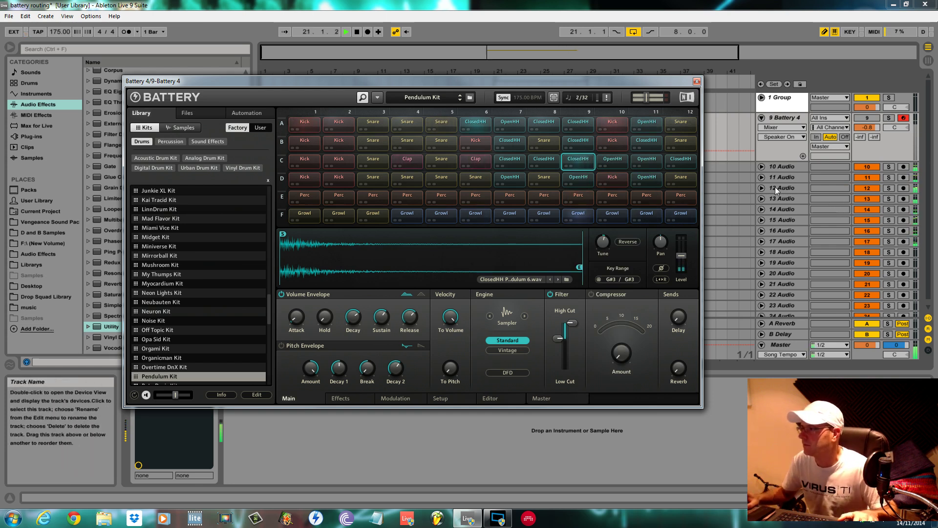
left_click(761, 178)
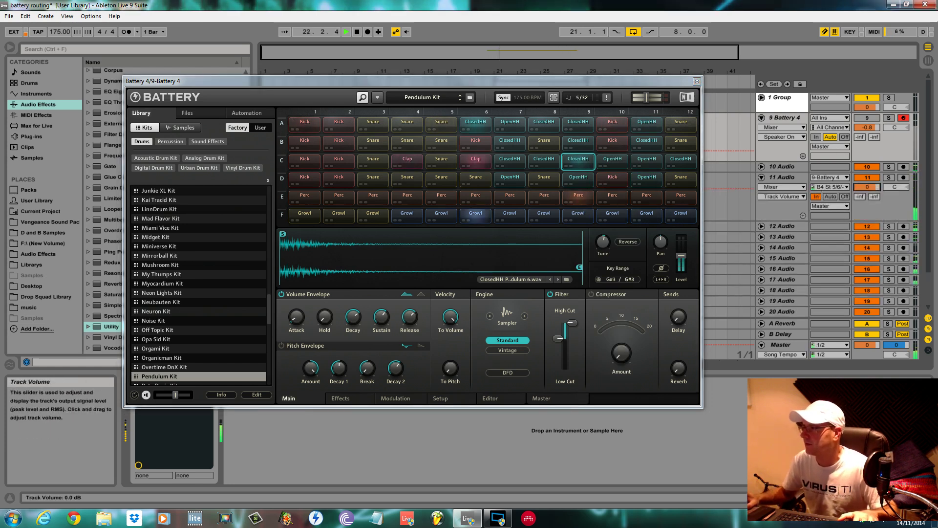
left_click(761, 178)
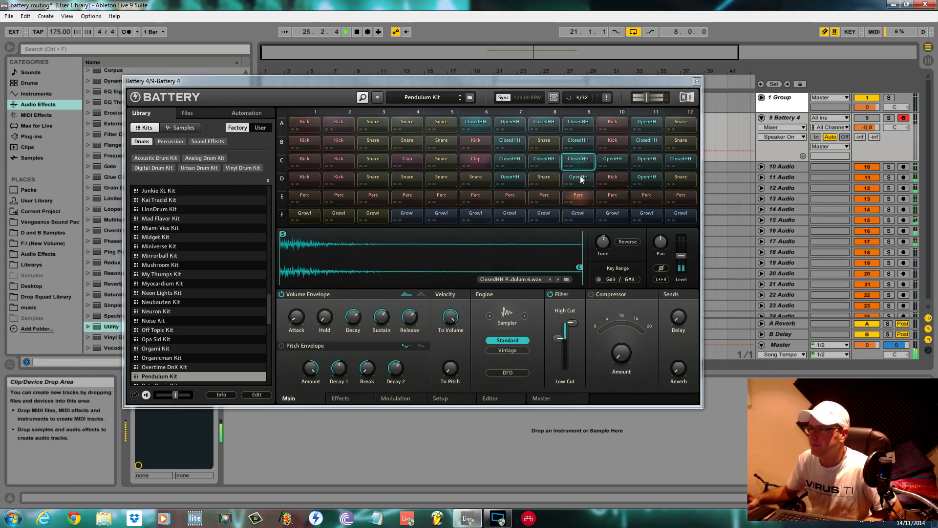
right_click(584, 155)
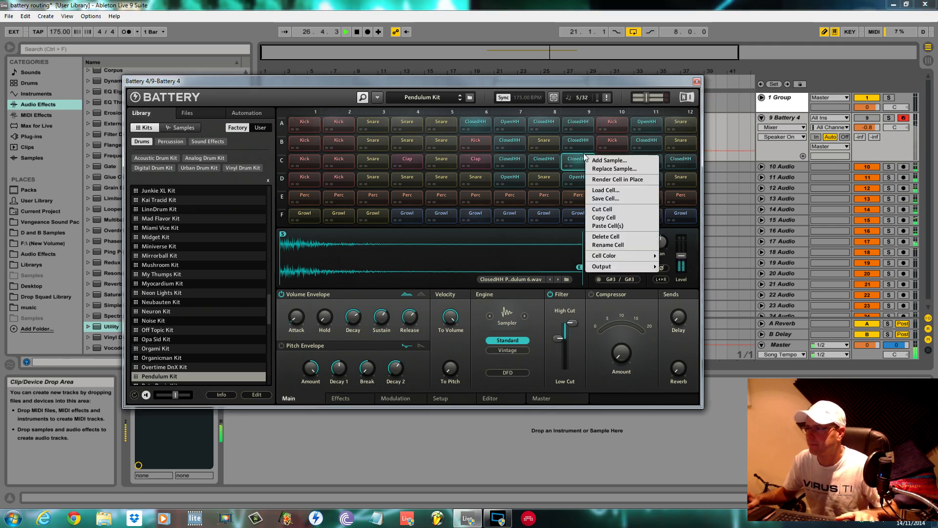
mouse_move(645, 267)
mouse_move(577, 285)
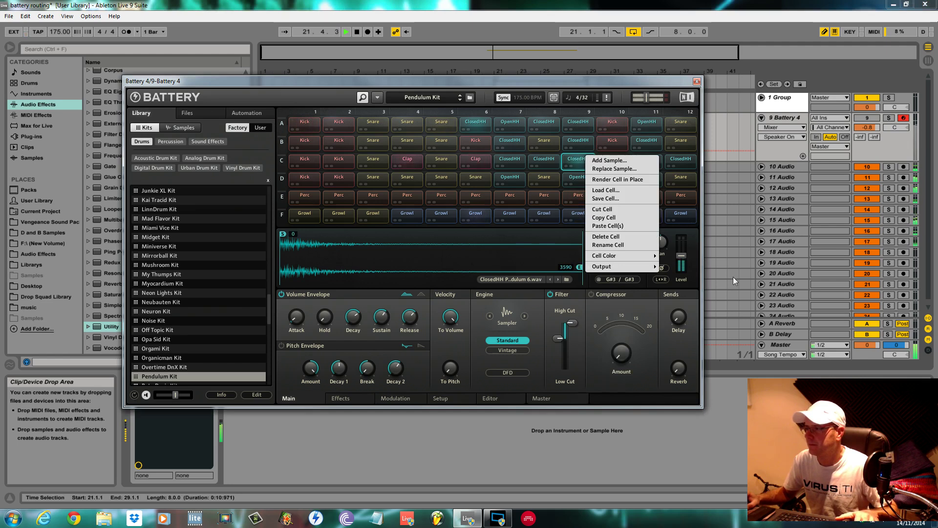
left_click(684, 236)
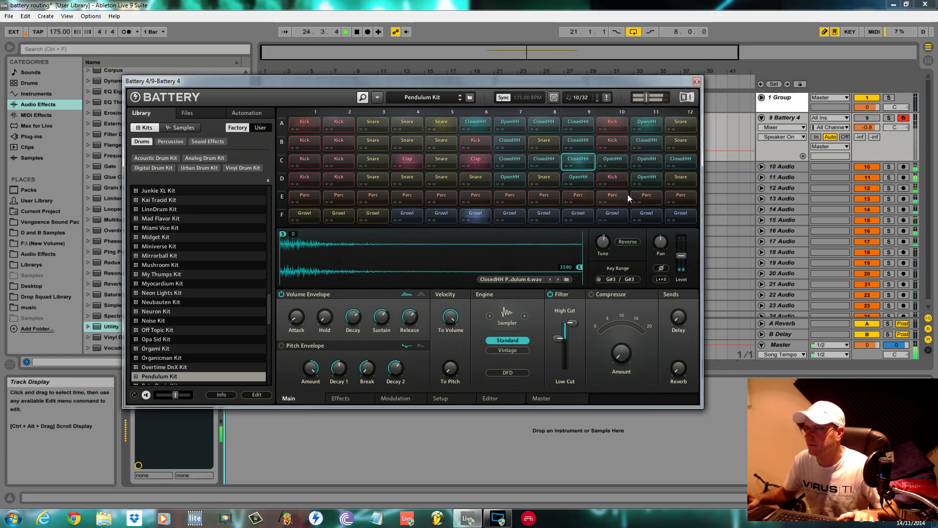
Route the percussion sound in cell E9 to direct output St 19/20.
right_click(583, 195)
mouse_move(634, 313)
mouse_move(548, 328)
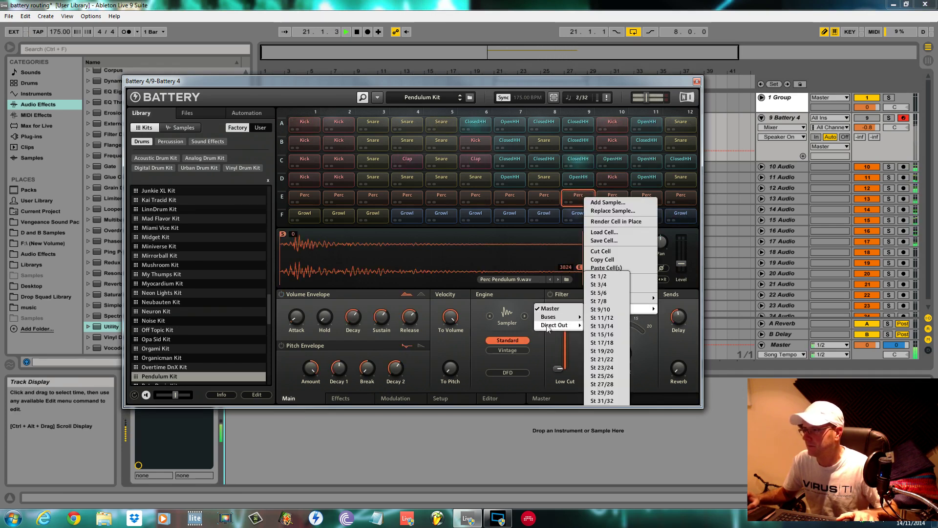
left_click(603, 348)
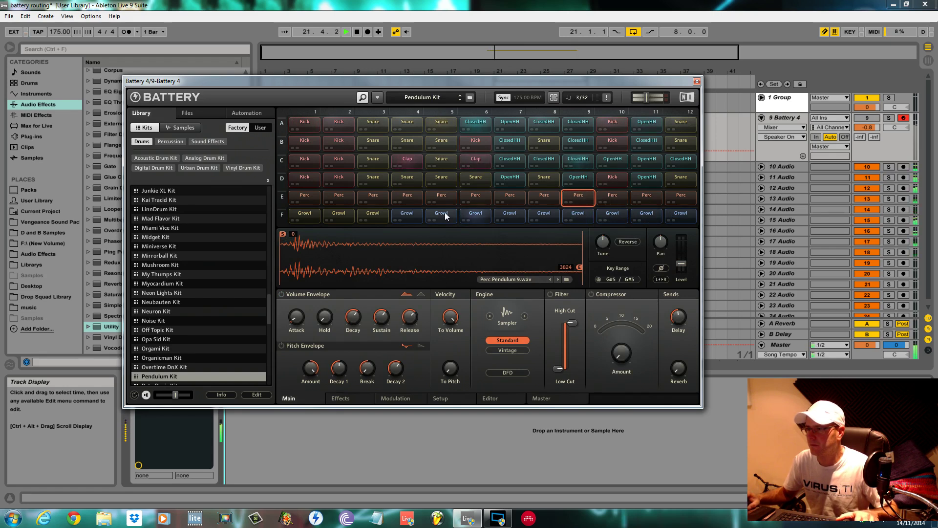
Route the growl sound in cell F6 to direct output St 19/20, and check its output assignment.
right_click(477, 216)
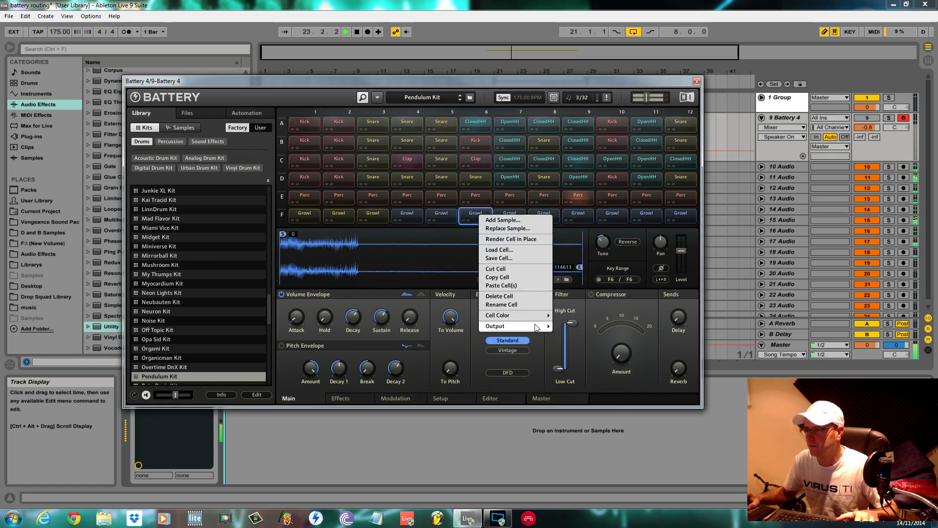
mouse_move(533, 326)
mouse_move(584, 343)
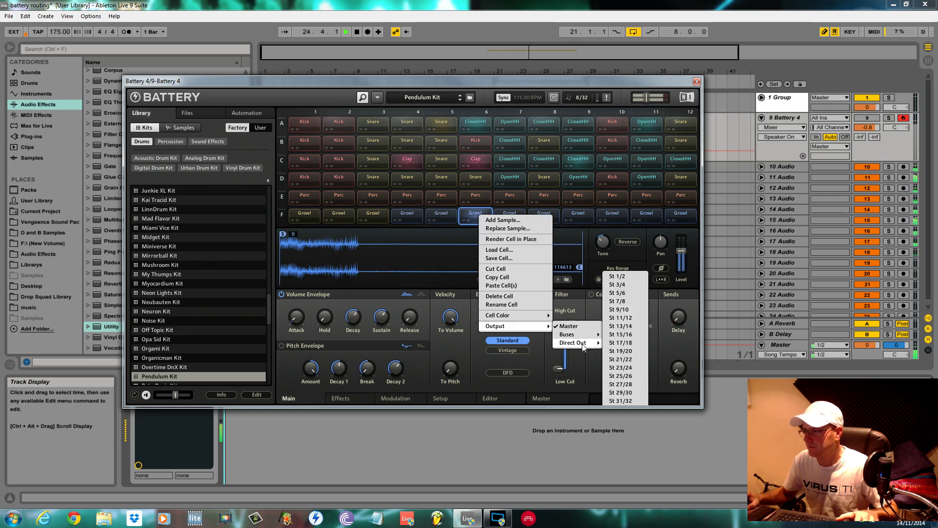
left_click(636, 351)
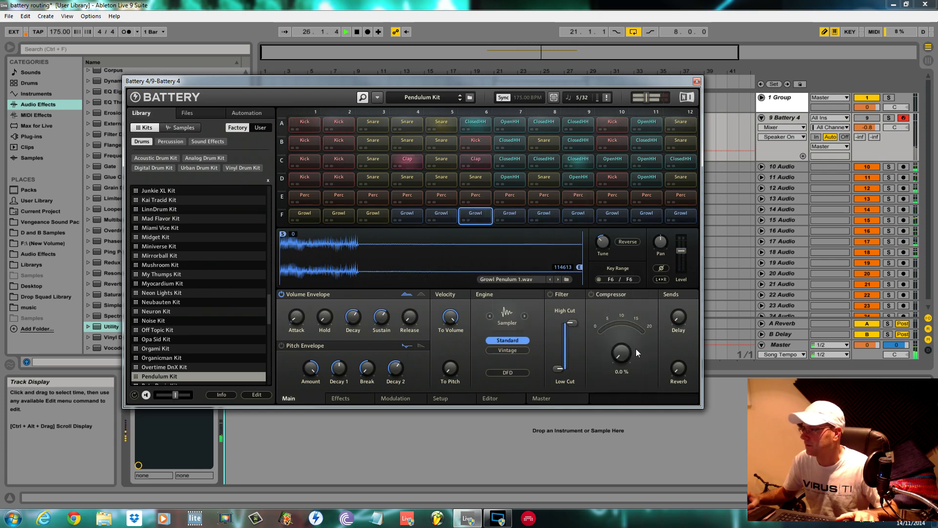
right_click(475, 217)
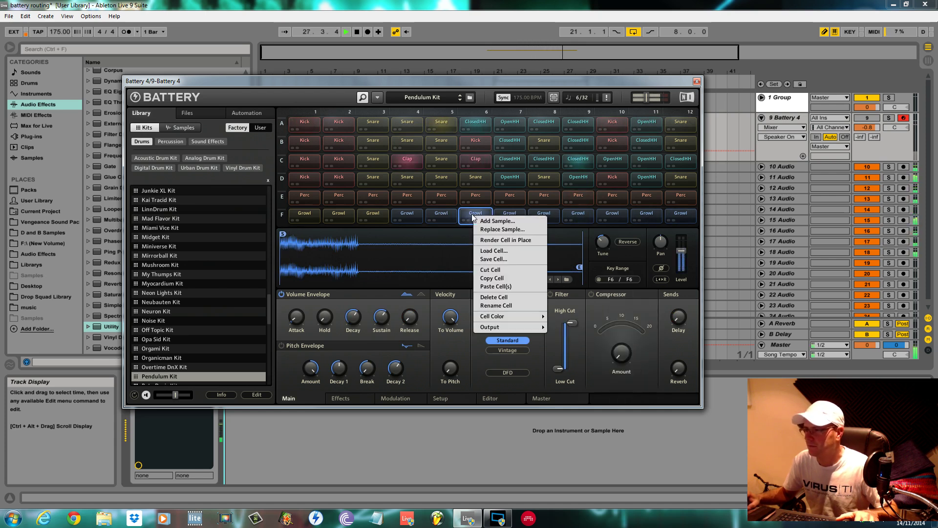
mouse_move(518, 327)
mouse_move(576, 343)
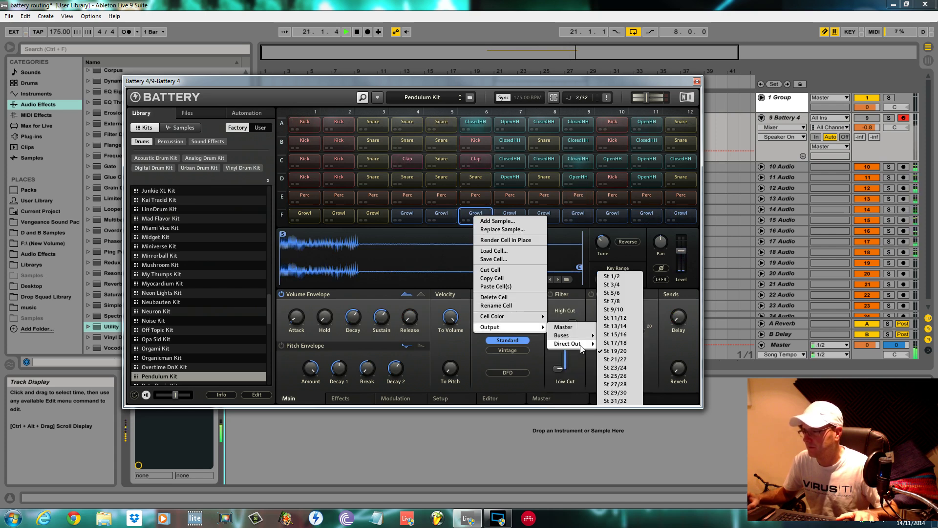
left_click(611, 351)
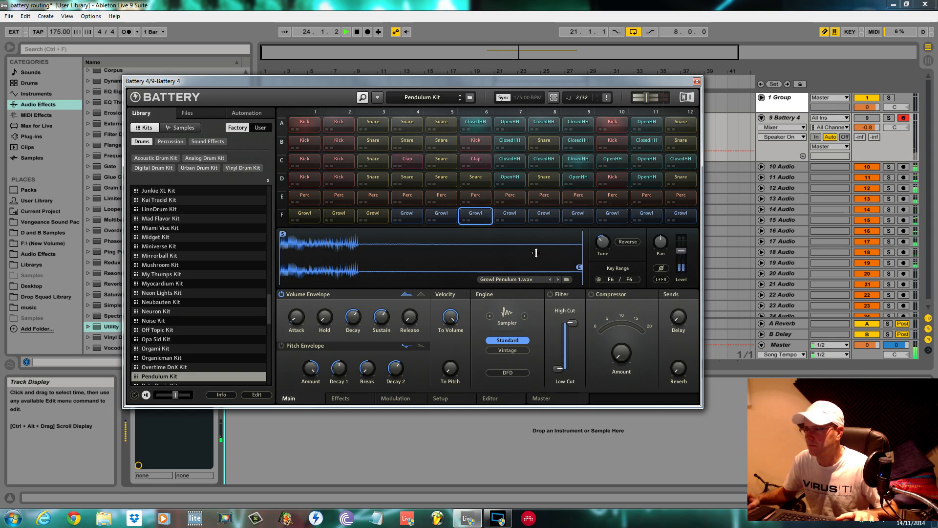
Route the growl sound in cell F9 to direct output St 23/24, and check its output assignment.
right_click(579, 214)
mouse_move(621, 328)
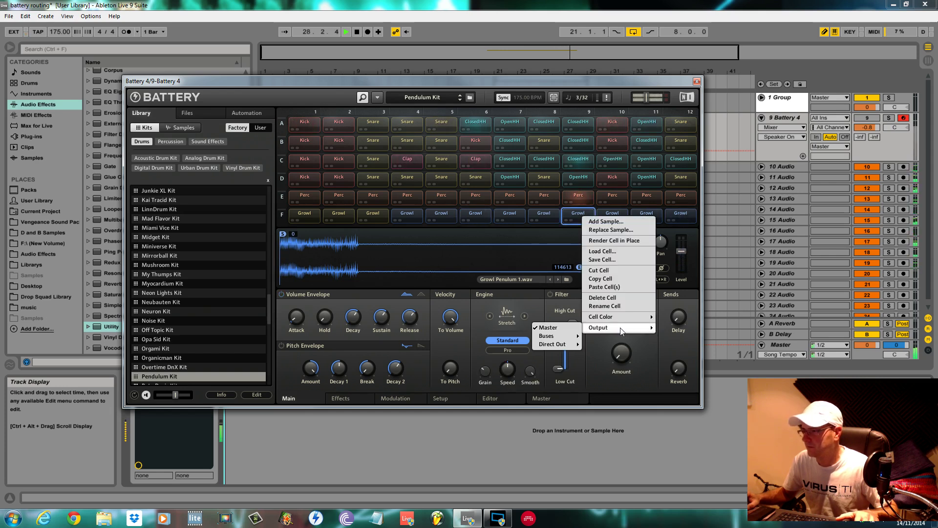
mouse_move(576, 344)
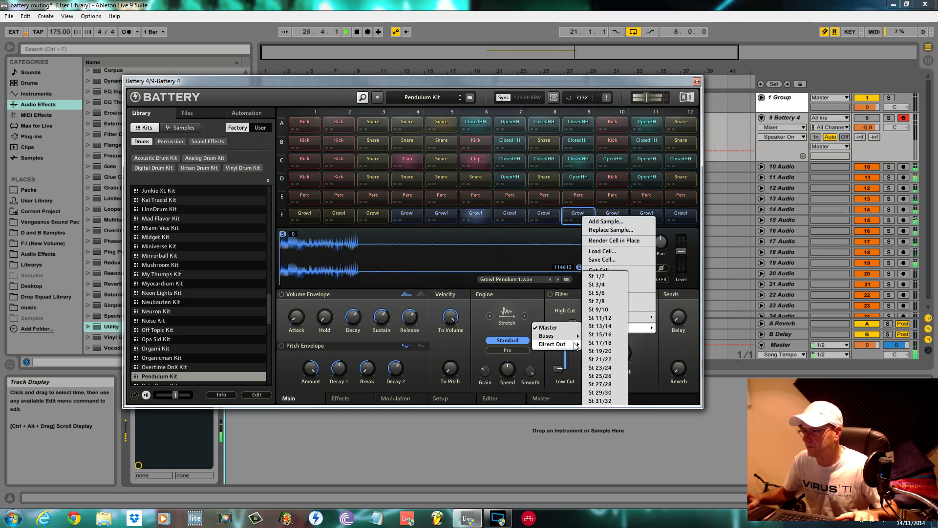
left_click(601, 367)
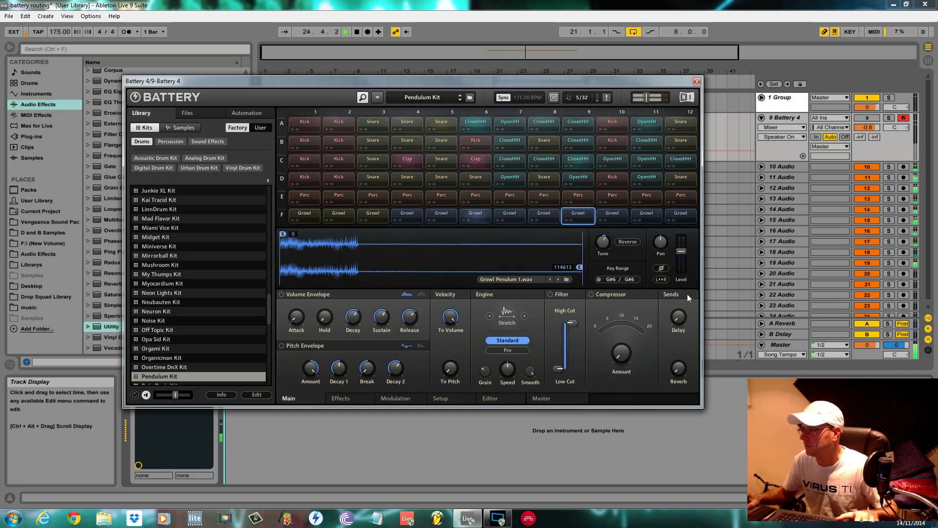
right_click(576, 212)
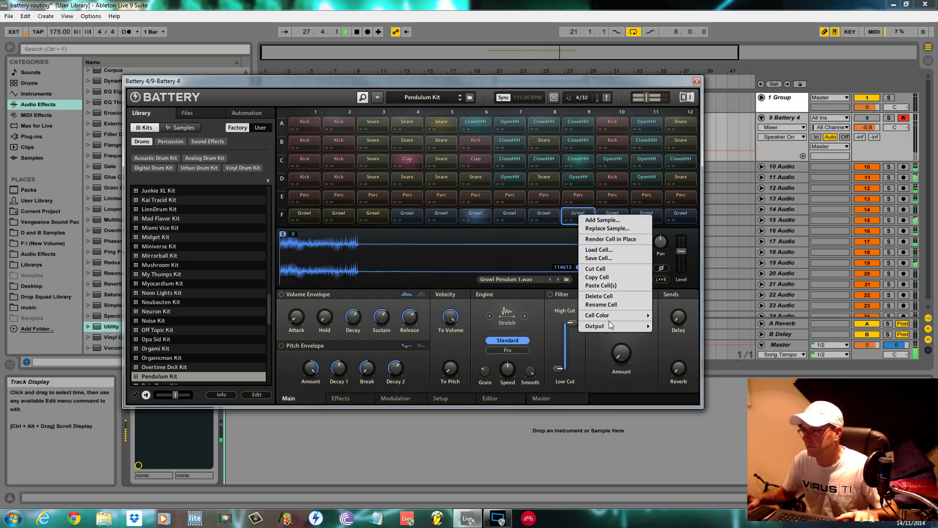
mouse_move(606, 326)
mouse_move(567, 343)
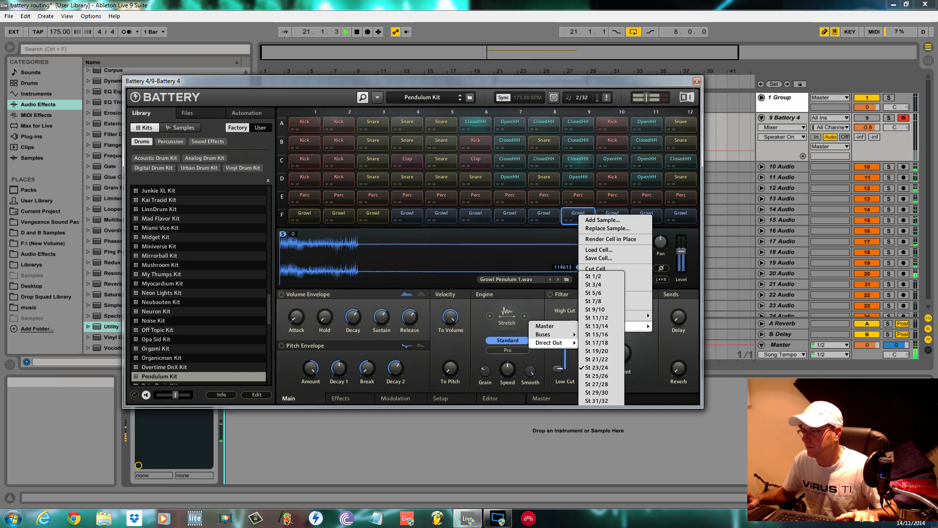
left_click(612, 223)
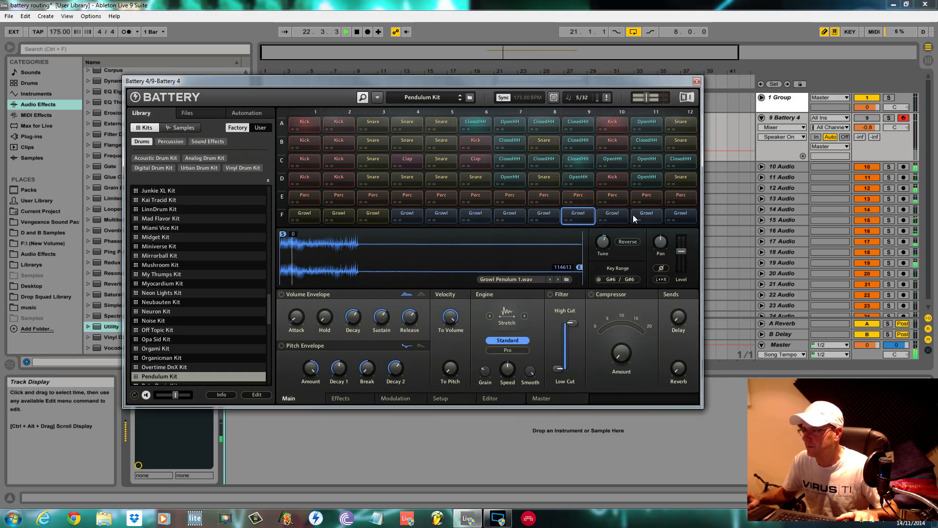
Route the growl sound in cell F11 to direct output St 25/26.
right_click(635, 217)
mouse_move(649, 328)
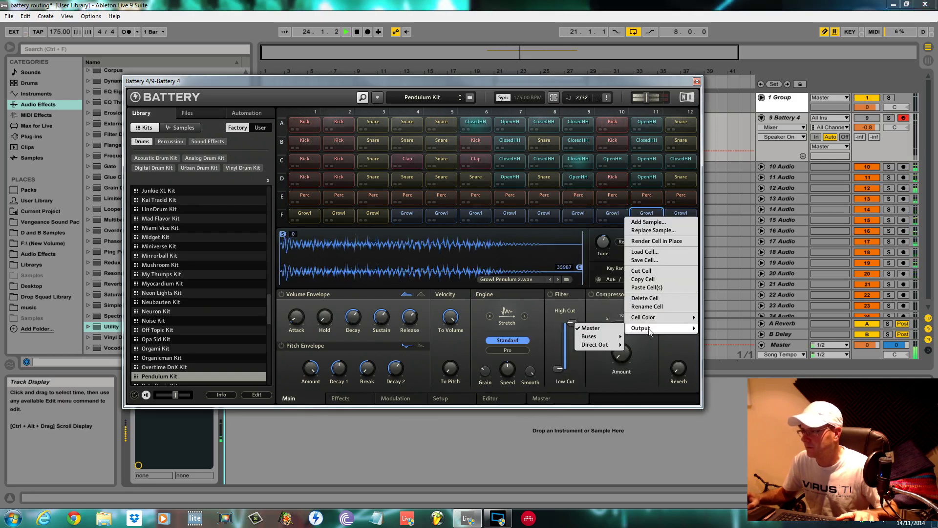
mouse_move(623, 348)
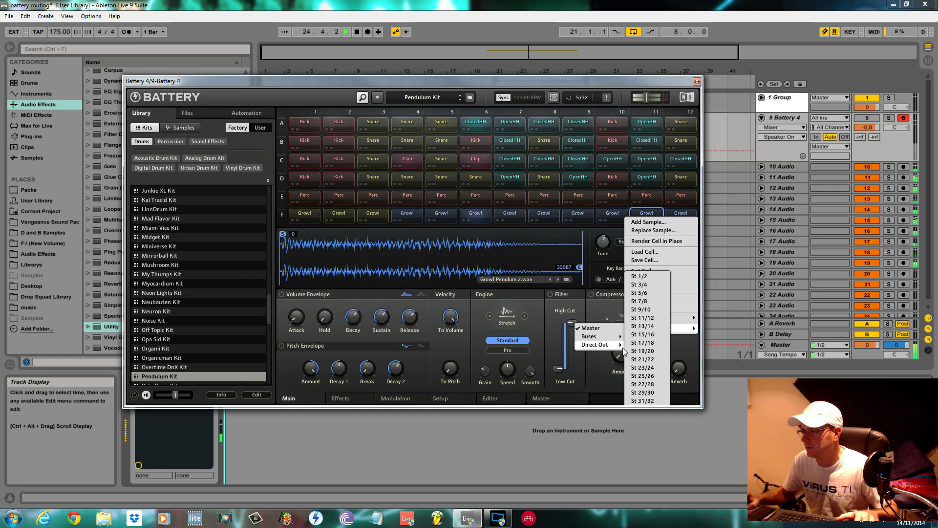
left_click(640, 377)
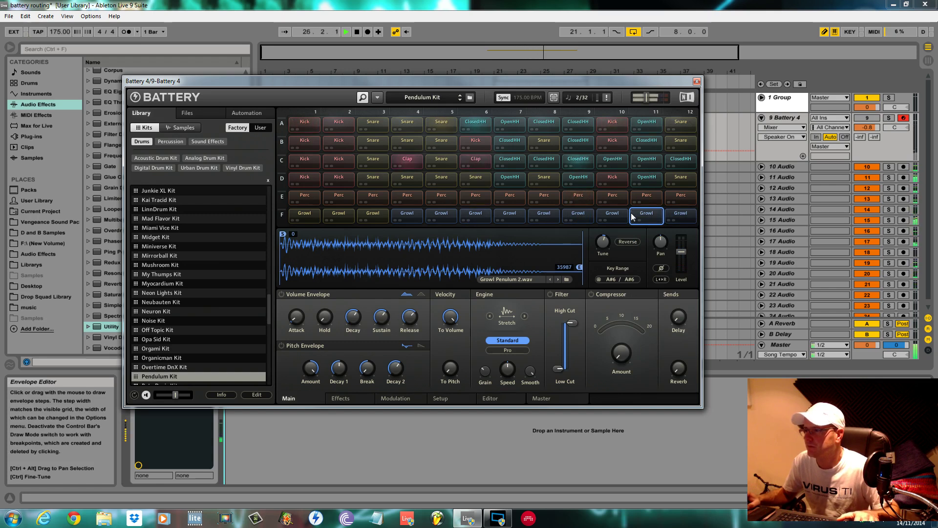
Restart playback, then delete the unused audio tracks below 20 Audio and insert one new audio track after it.
key("space")
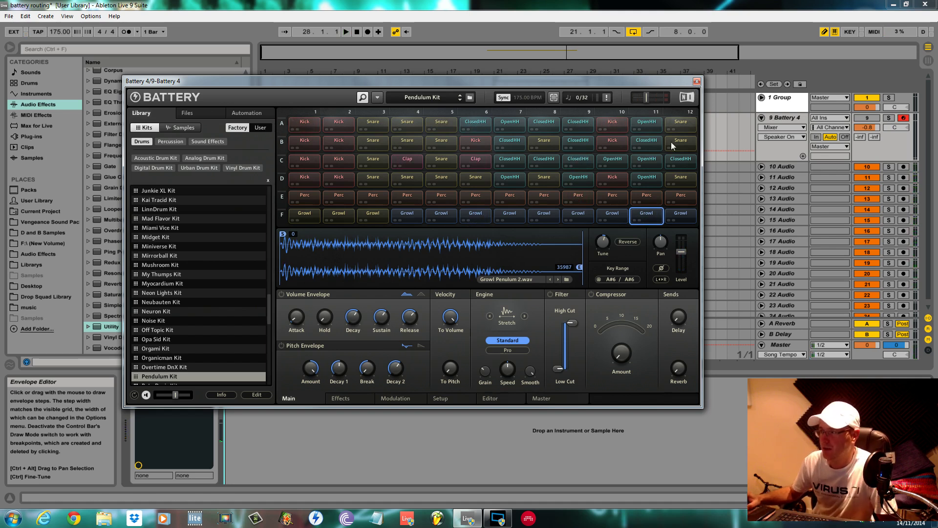
key("space")
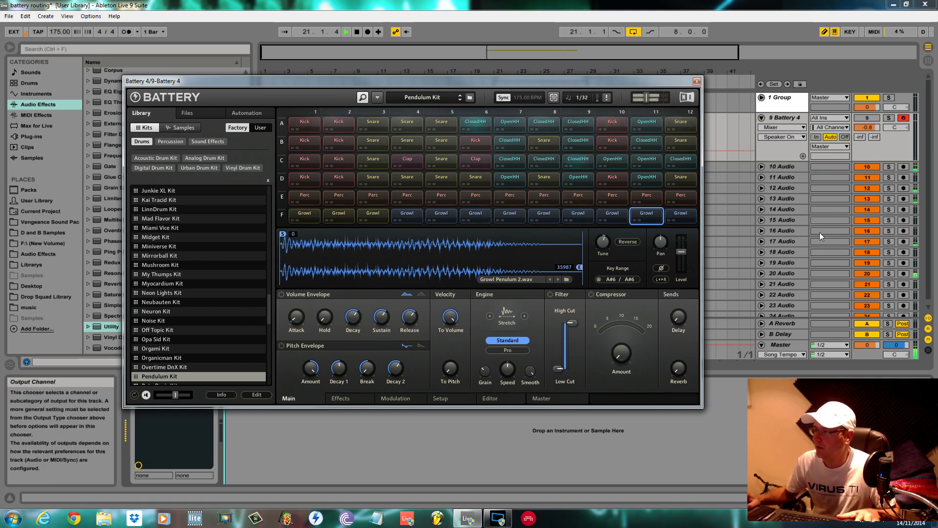
left_click(789, 311)
key("Delete")
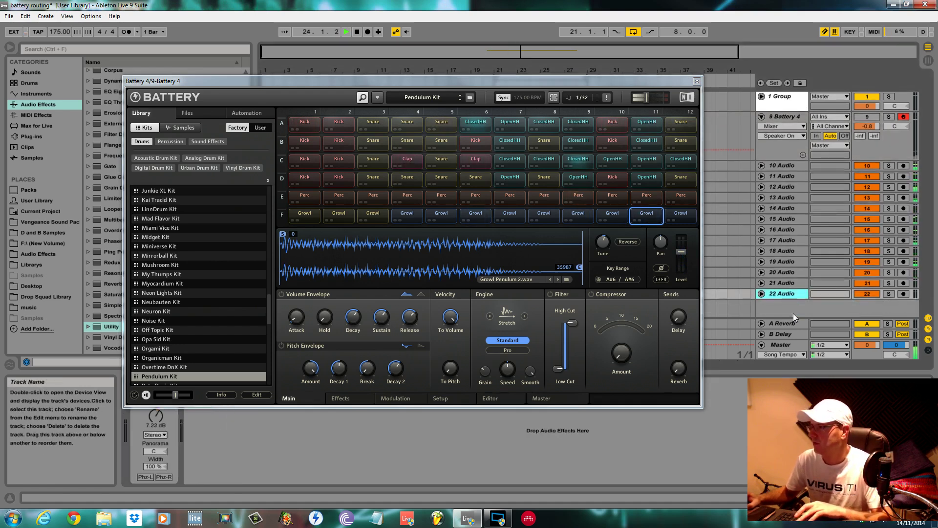
key("Delete")
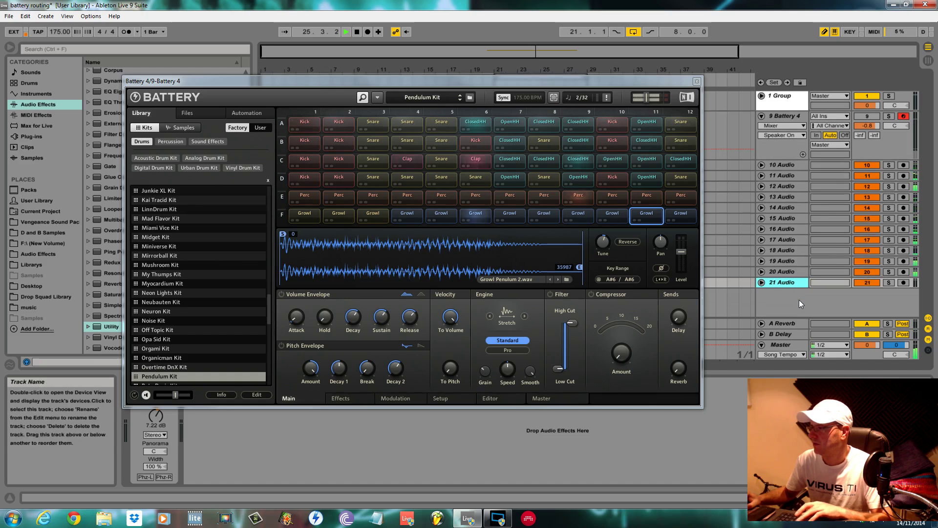
key("Delete")
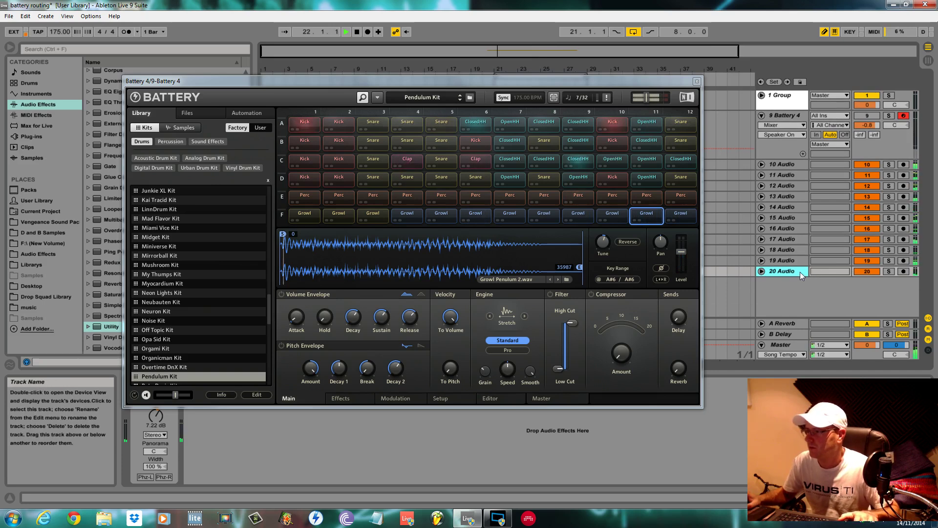
key("ctrl+t")
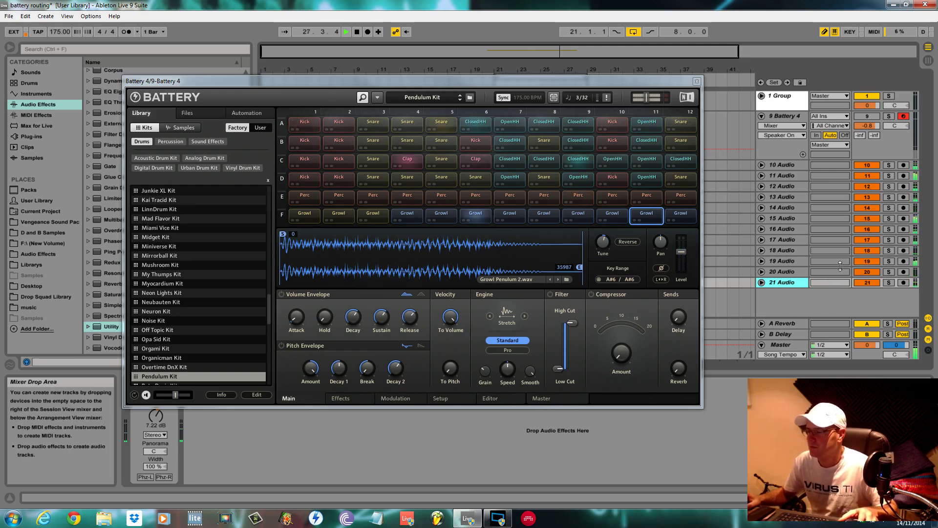
Move the Battery window clear of the arrangement, and solo and unfold track 10 Audio during playback.
key("space")
left_click_drag(654, 84, 571, 117)
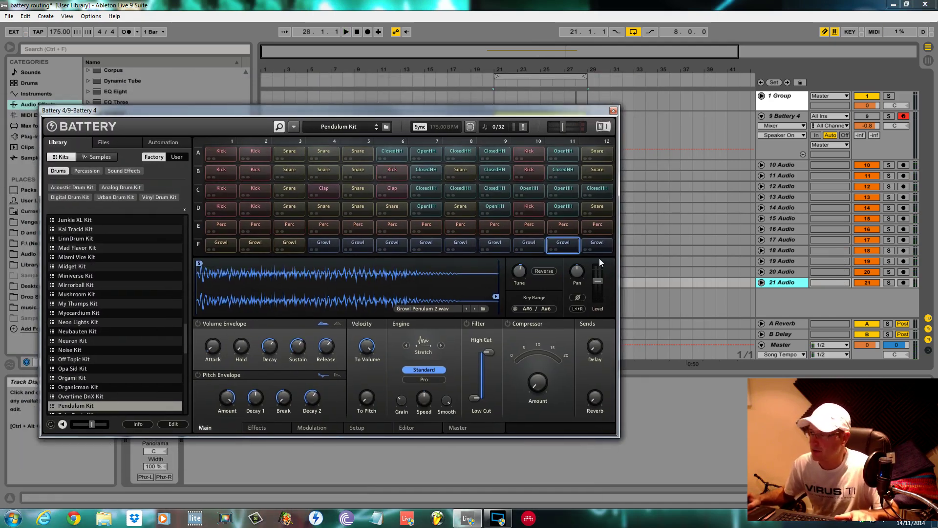
left_click(804, 167)
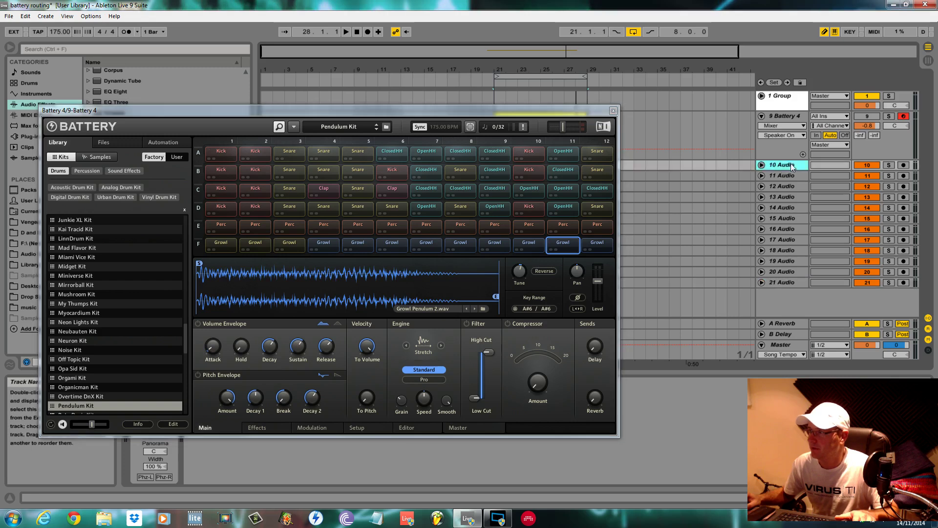
left_click(889, 165)
key("space")
left_click_drag(343, 110, 41, 409)
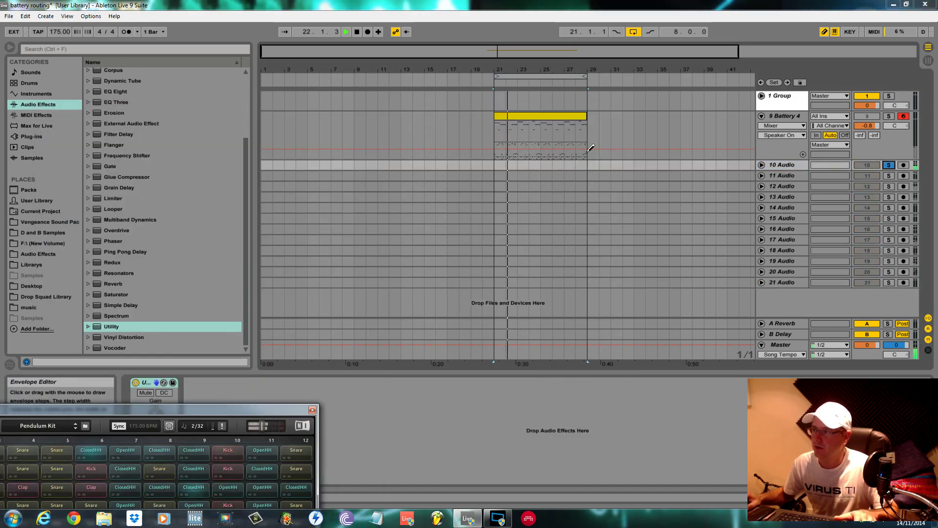
key("Right")
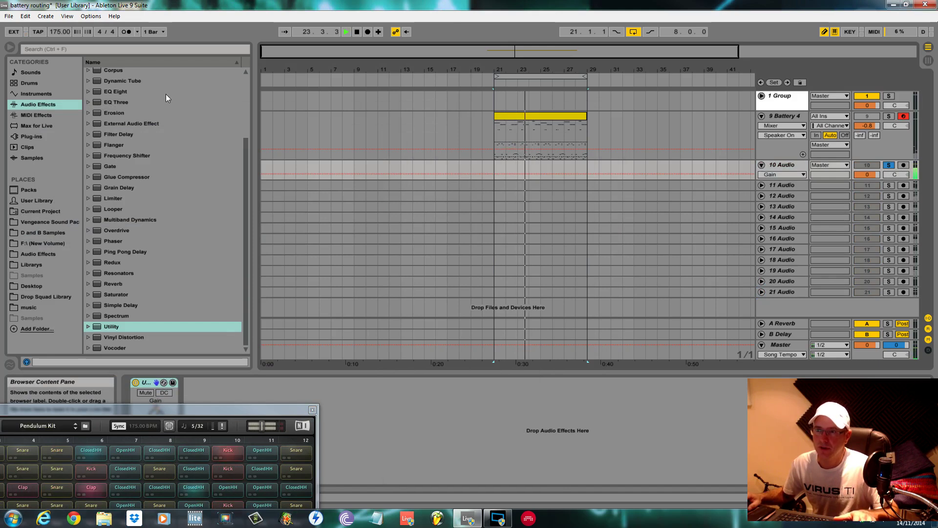
Add EQ Eight to track 10 Audio and shape it: band 1 about 60 Hz, band 2 about 201 Hz at -15 dB, band 3 about 708 Hz at -3.35 dB.
double_click(116, 91)
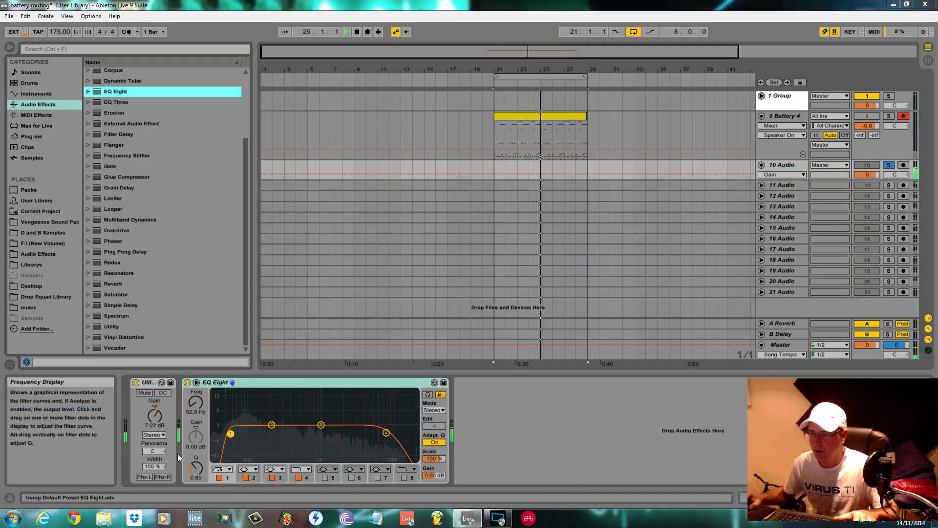
left_click_drag(271, 425, 271, 460)
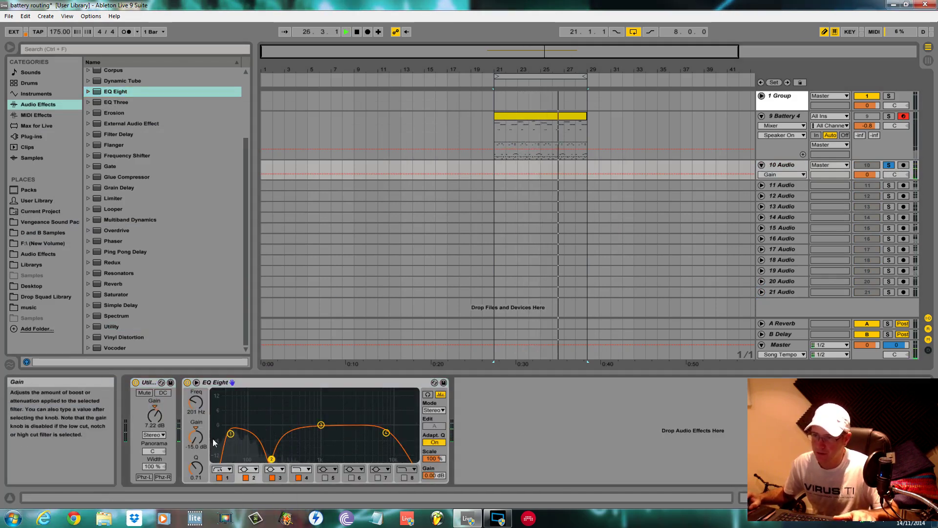
left_click_drag(230, 433, 235, 433)
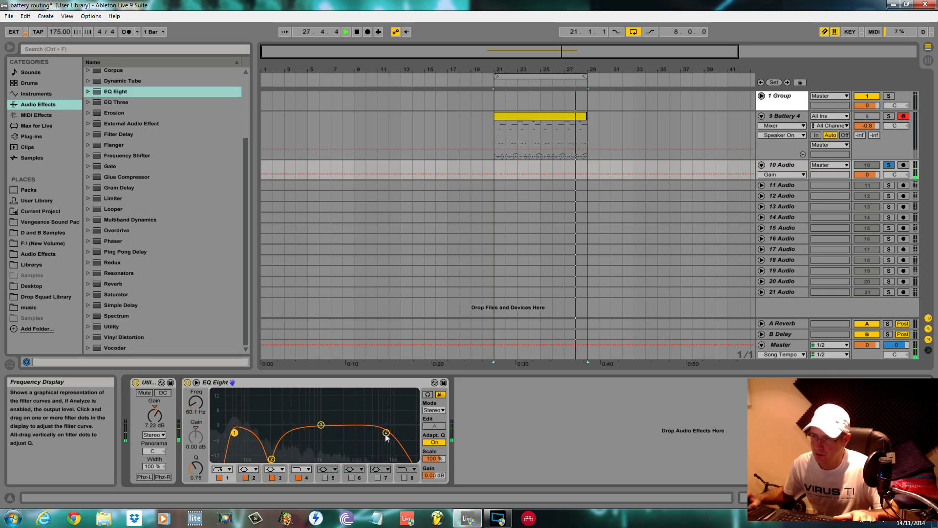
left_click_drag(321, 425, 310, 433)
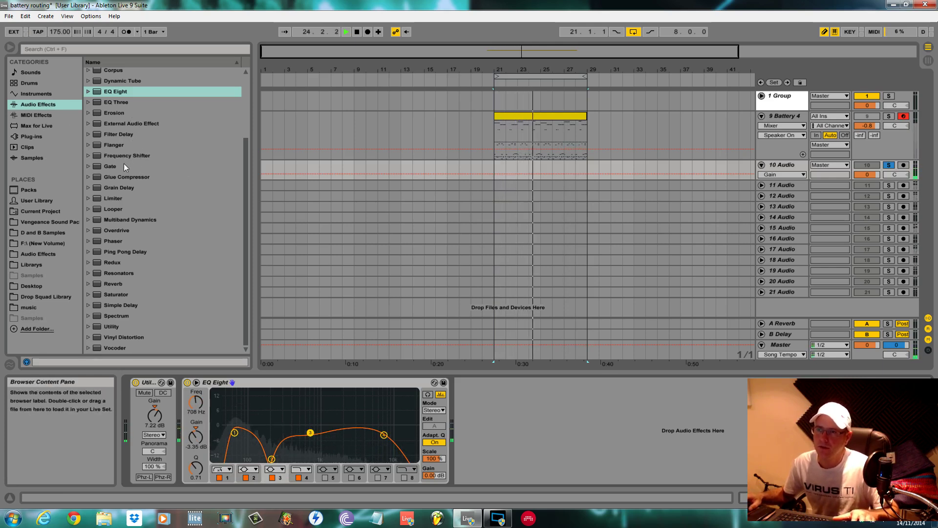
Add a Compressor after the EQ Eight on track 10 Audio and lower its threshold to about -6.11 dB.
scroll(124, 163, "up", 2)
left_click_drag(128, 113, 491, 477)
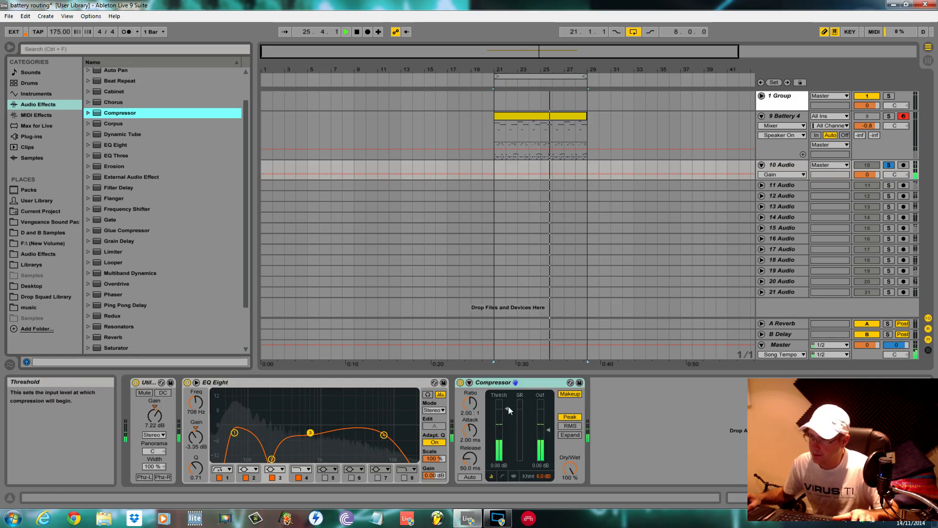
left_click_drag(508, 406, 508, 416)
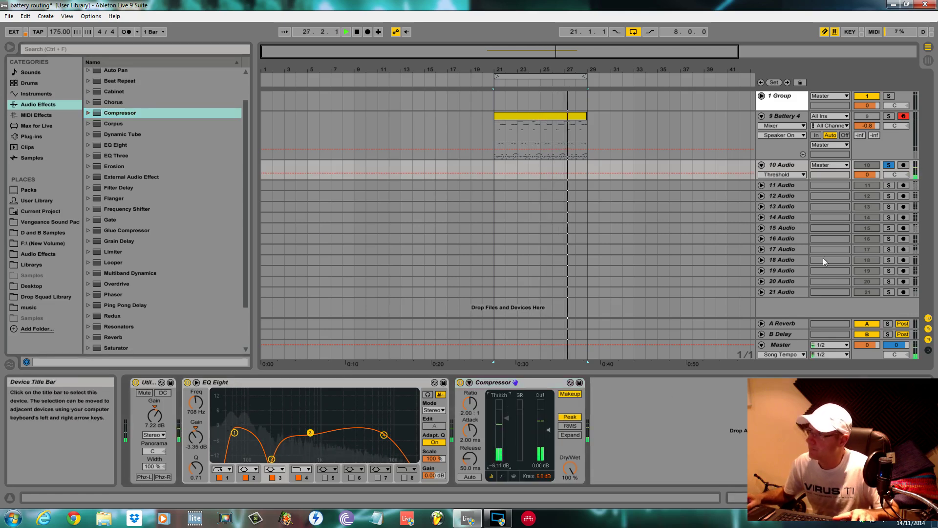
Turn off solo on track 10 Audio and rename the track Kick.
left_click(889, 165)
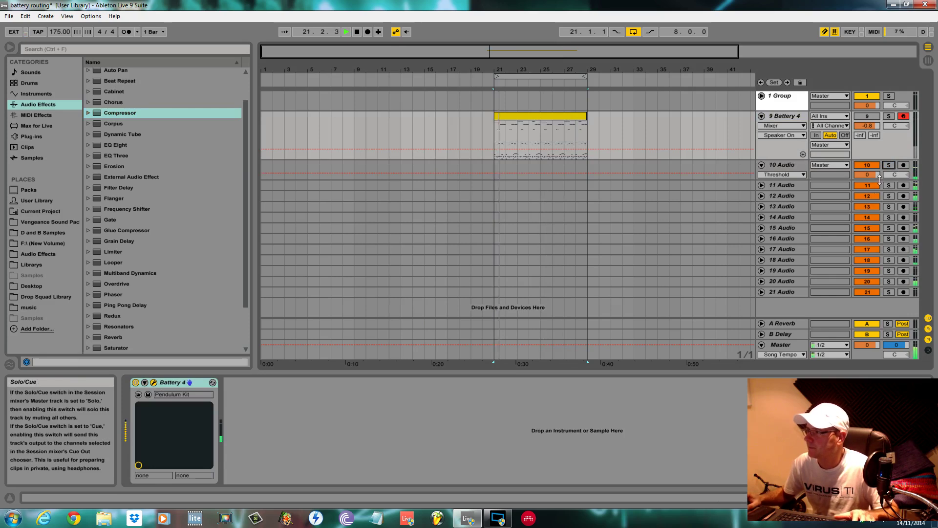
left_click(782, 186)
left_click(783, 165)
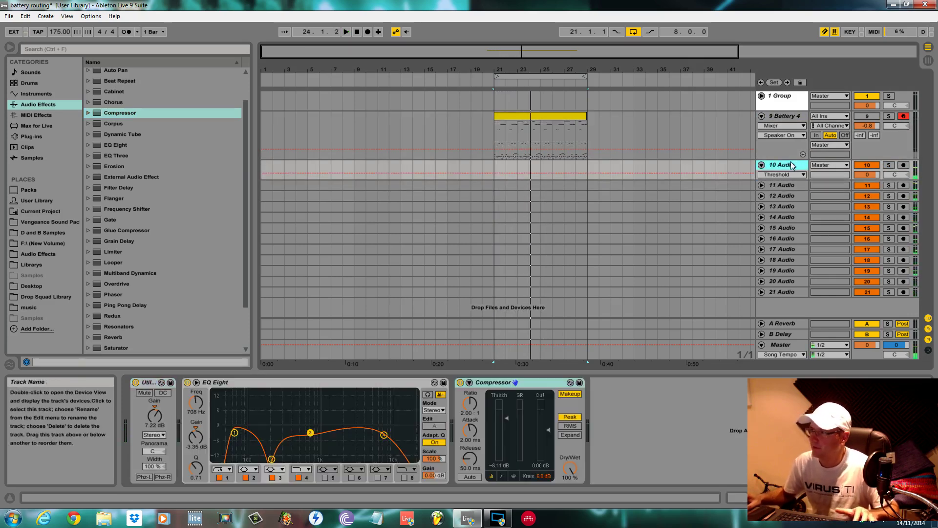
type("ick")
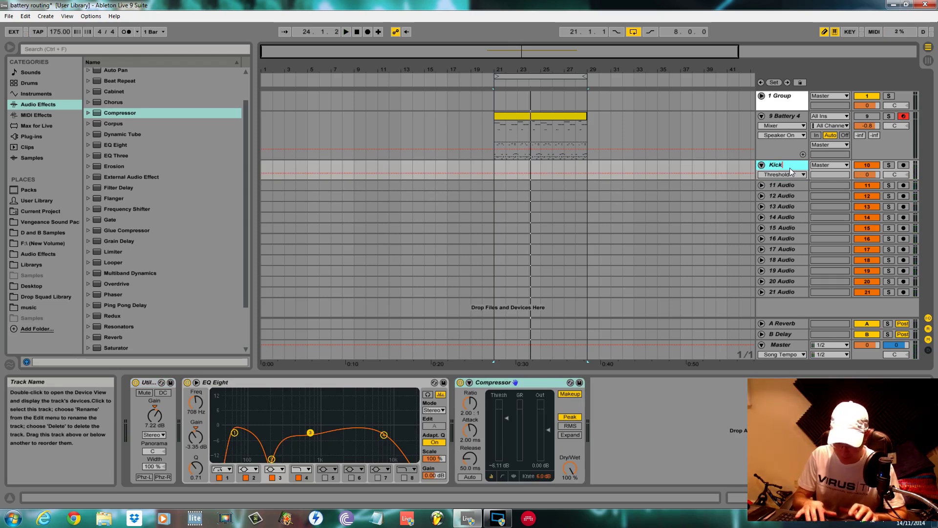
Colour the Kick track red and restart playback.
right_click(790, 168)
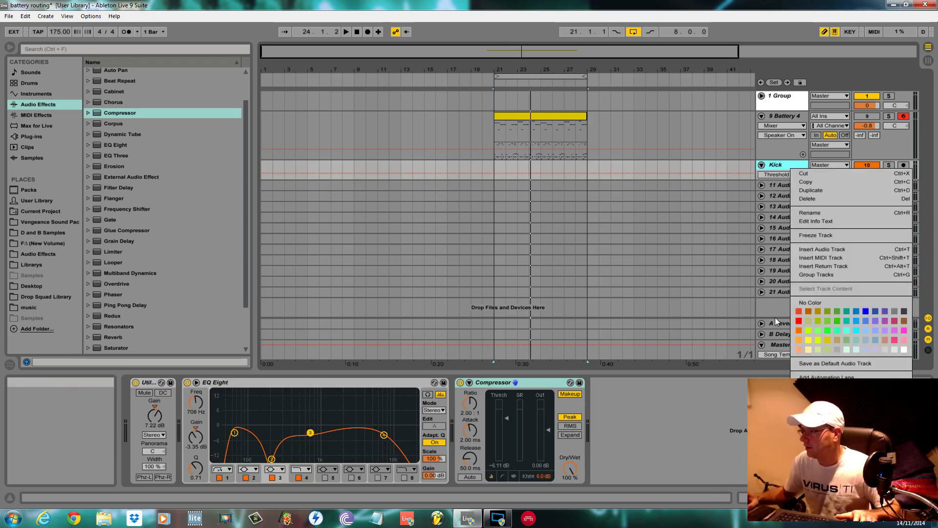
left_click(800, 323)
key("space")
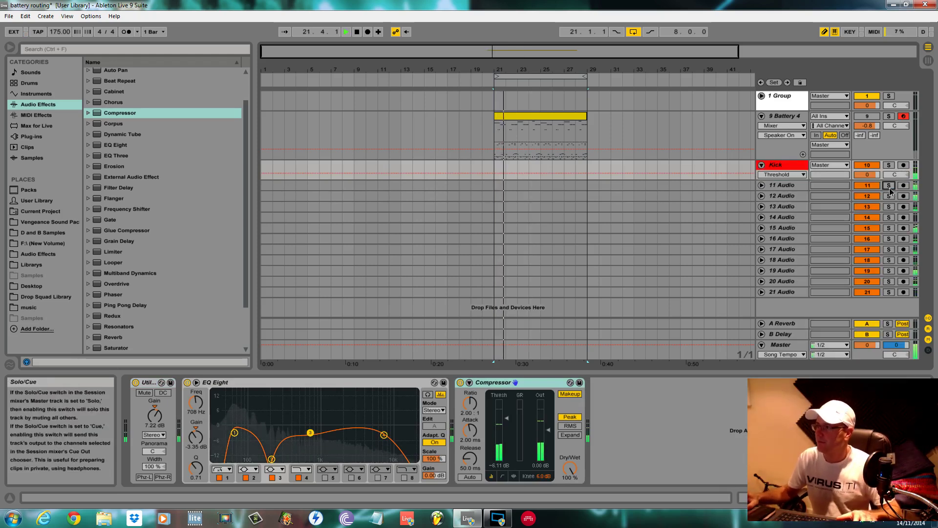
Solo track 11 Audio, rename it snare and colour it yellow.
left_click(792, 187)
key("ctrl+r")
type("snare")
key("Return")
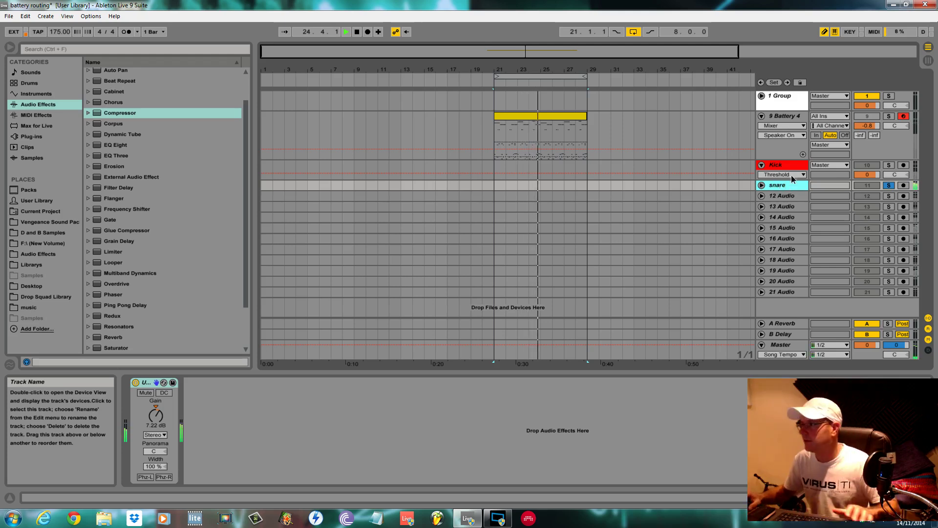
right_click(793, 184)
left_click(826, 318)
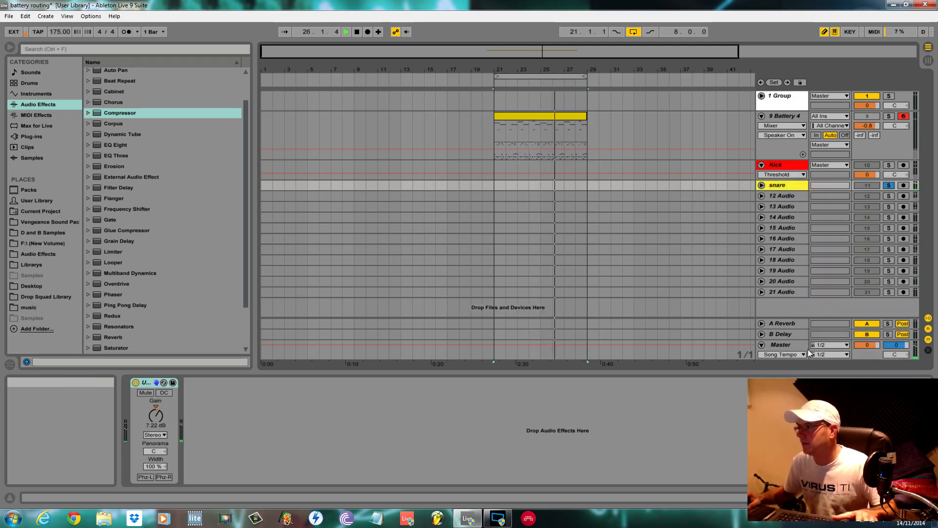
key("space")
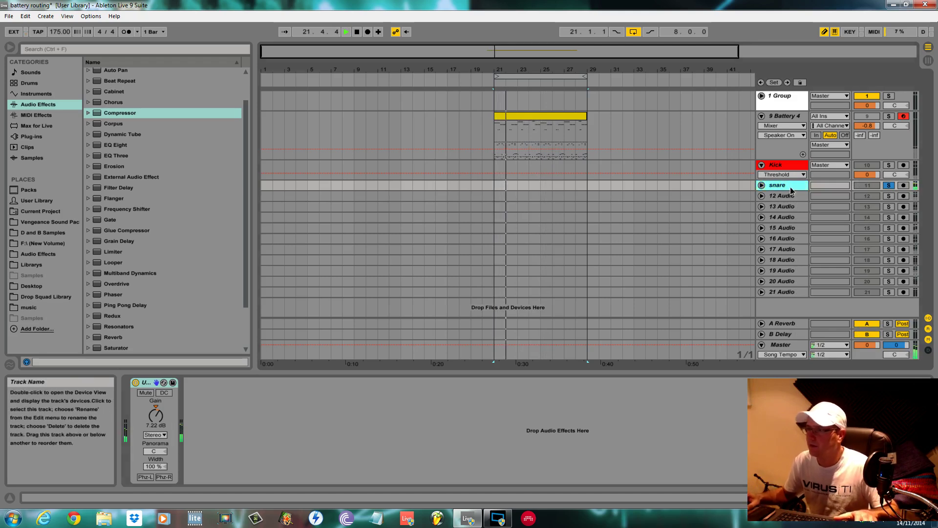
Add EQ Eight to the snare track, setting band 1 to about 116 Hz and band 4 to about 5.10 kHz.
double_click(119, 145)
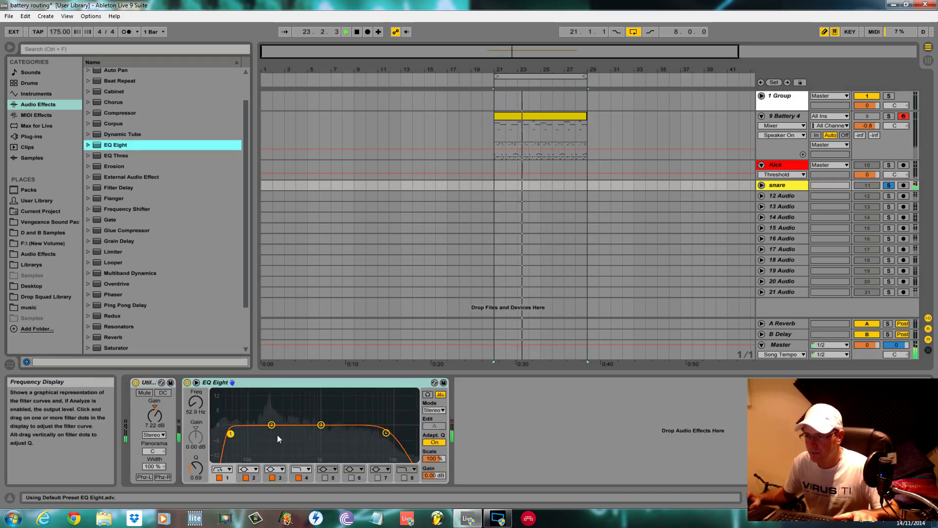
left_click_drag(230, 433, 255, 435)
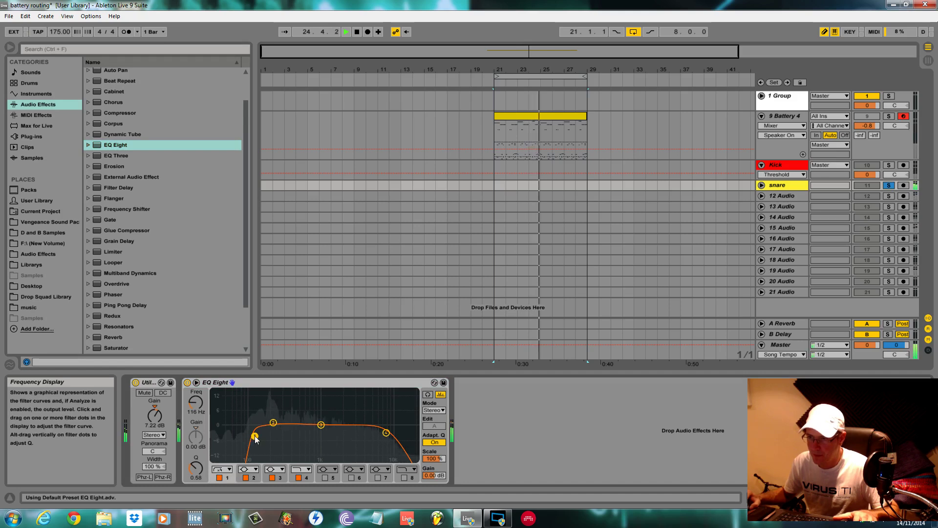
left_click_drag(384, 435, 371, 439)
Add a Ping Pong Delay after the EQ Eight on the snare track and turn off the track's solo.
scroll(134, 321, "down", 3)
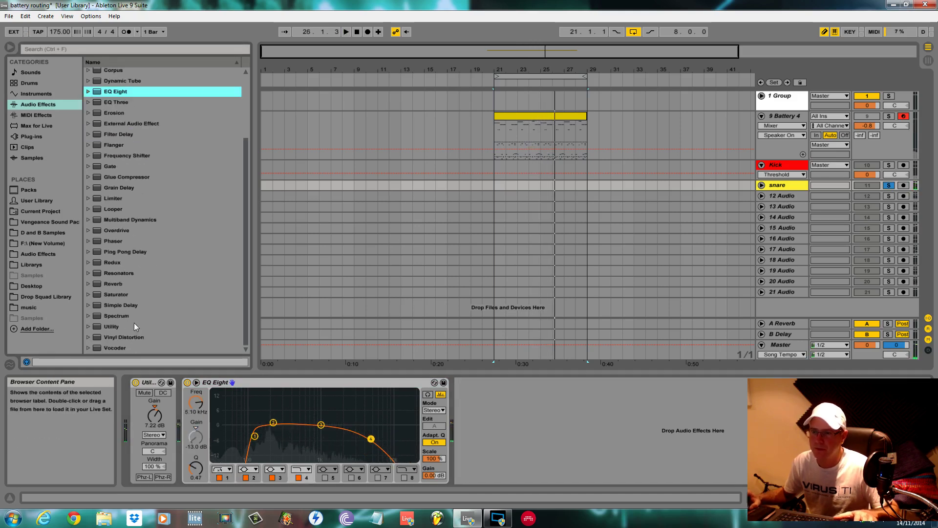
double_click(137, 251)
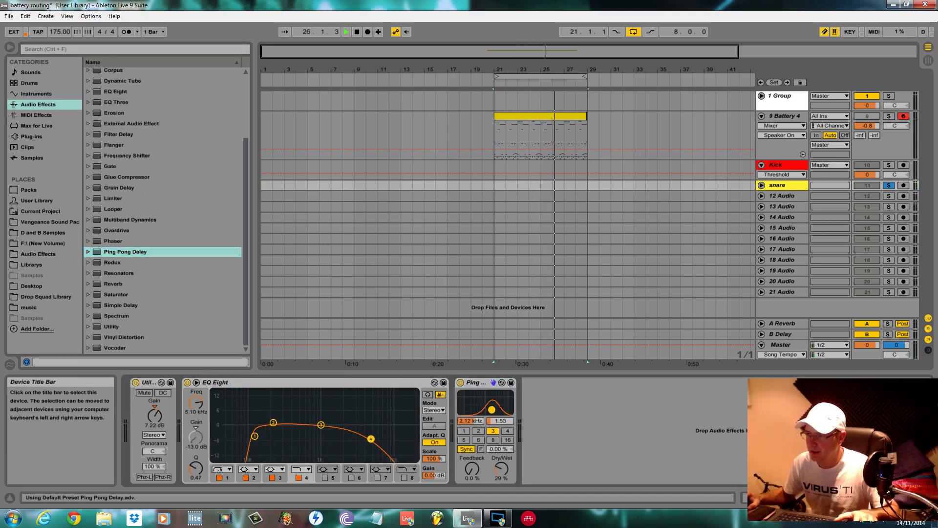
left_click(888, 185)
Select all the Battery audio tracks from Kick down to 21 Audio, group them and name the group drums.
left_click(778, 161)
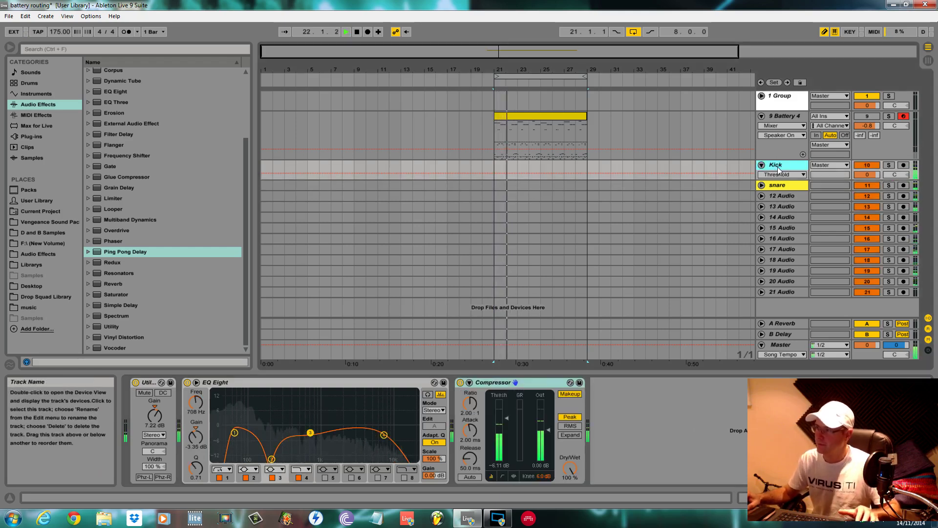
key("shift+Down")
key("shift+Down")
key("shift+Down")
key("shift+Down")
key("shift+Down")
key("shift+Down")
key("shift+Down")
key("shift+Down")
key("shift+Down")
key("shift+Down")
key("shift+Down")
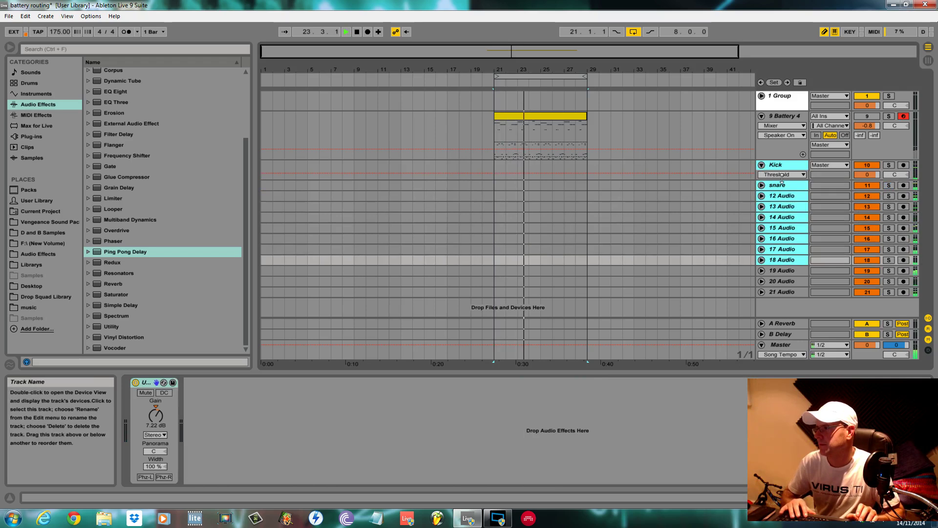
key("ctrl+g")
type("drums")
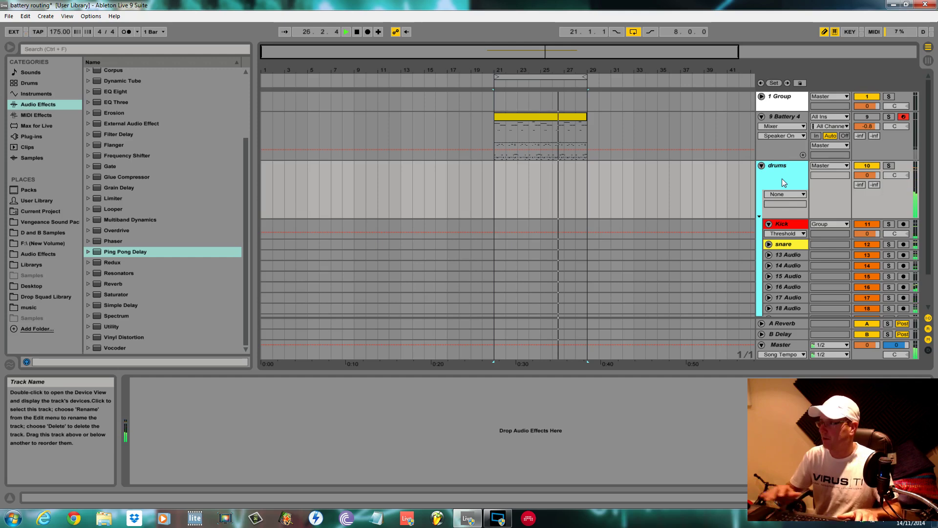
Add a Glue Compressor to the drums group with threshold about -7.30 dB and makeup about 0.95 dB during playback.
left_click_drag(150, 177, 172, 433)
left_click(176, 383)
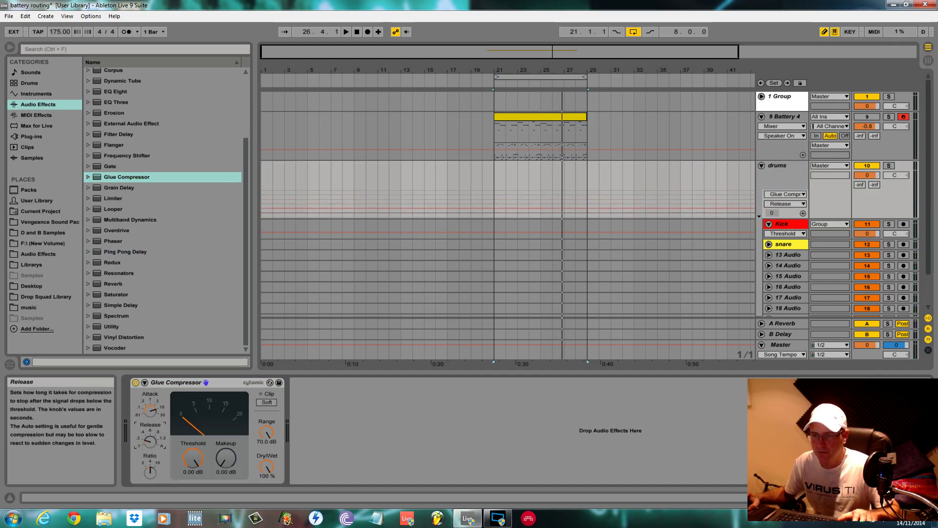
key("space")
left_click_drag(193, 458, 218, 461)
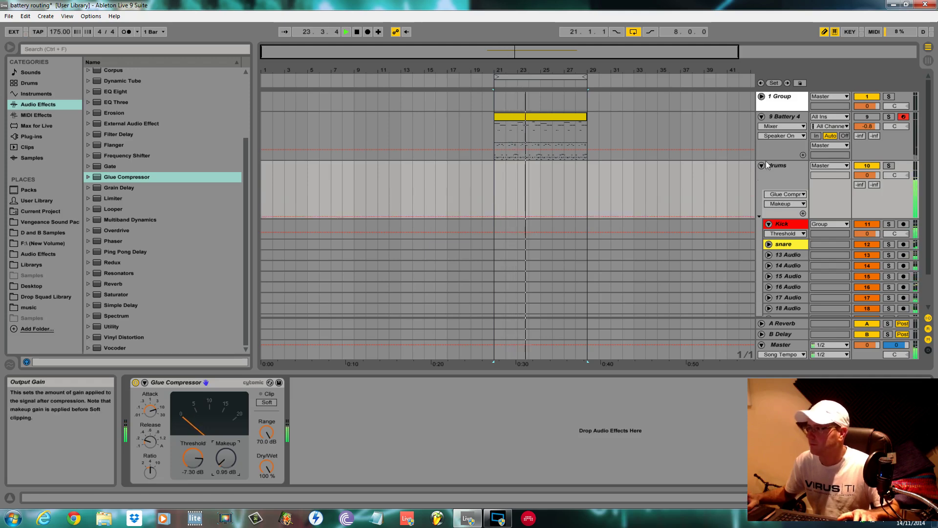
Unfold tracks 13 Audio and 14 Audio, audition track 13 in solo, and set their volumes to about 1.3 dB and 0.9 dB.
left_click(769, 255)
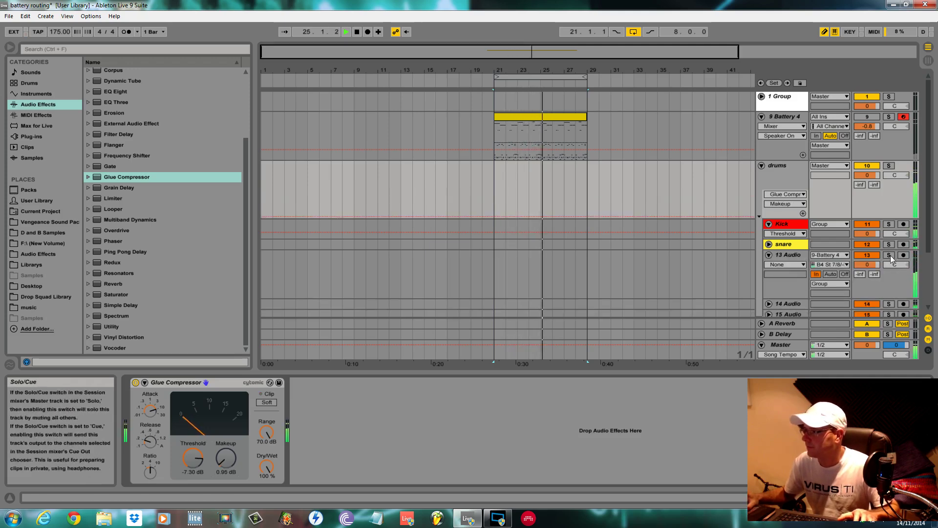
left_click(890, 254)
scroll(881, 234, "down", 1)
left_click_drag(868, 219, 867, 218)
left_click(888, 210)
scroll(831, 229, "down", 1)
left_click(769, 236)
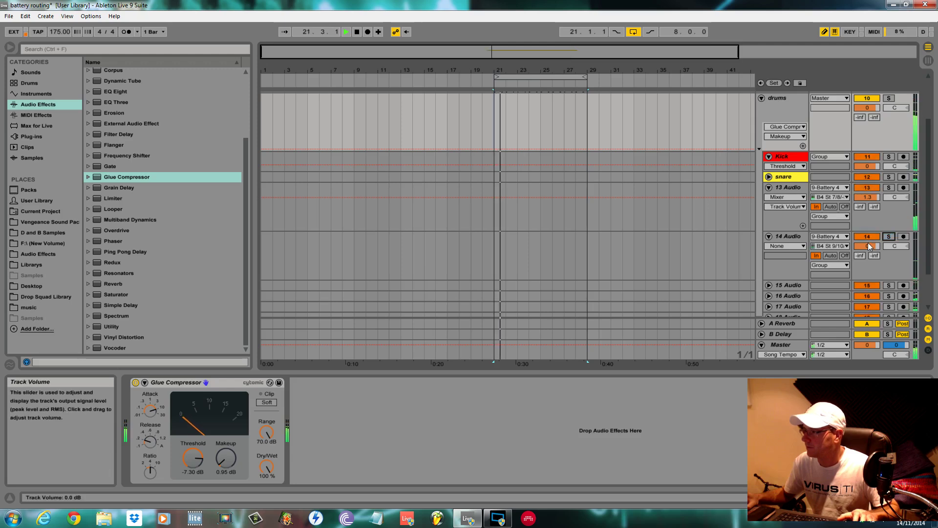
left_click_drag(870, 246, 868, 244)
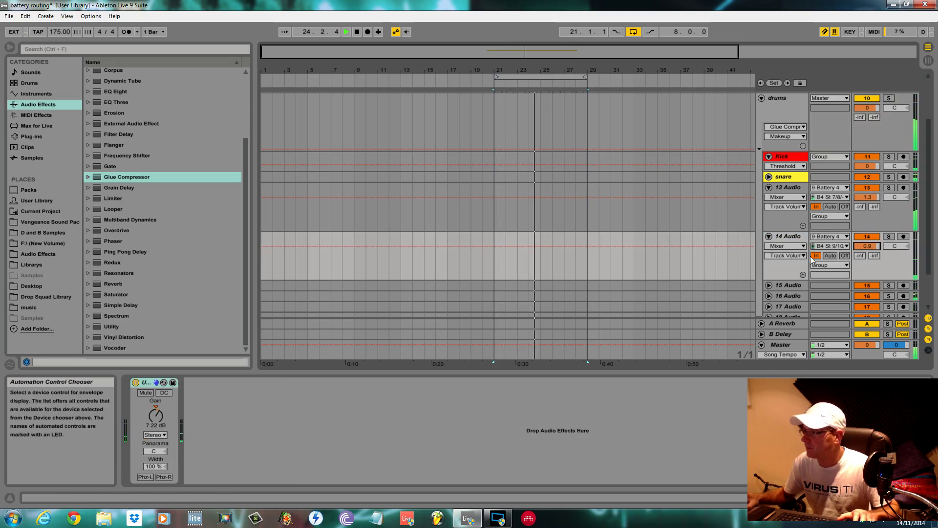
Audition track 15 Audio in solo, unfold it and set its volume to about 0.8 dB.
scroll(789, 269, "down", 2)
left_click(796, 237)
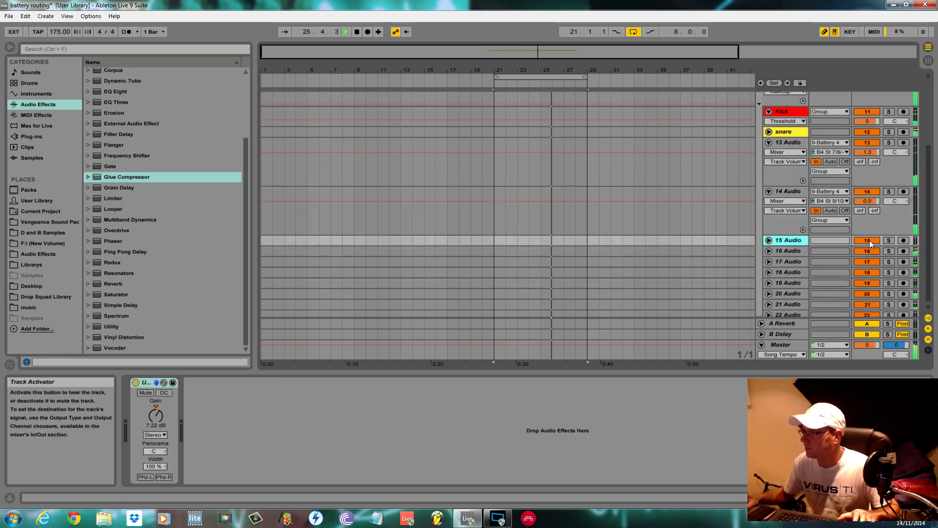
left_click(890, 242)
left_click(889, 241)
left_click(769, 241)
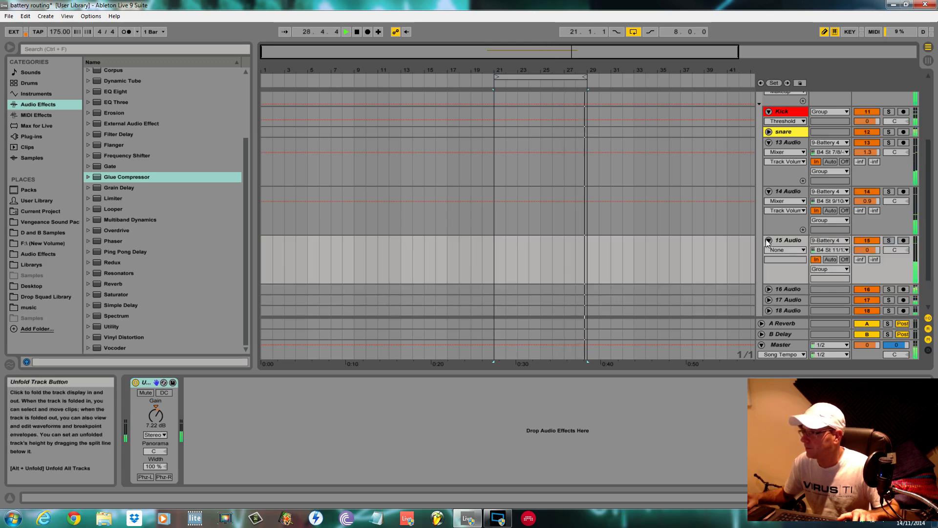
Unfold tracks 16 Audio and 17 Audio and set their volumes to about 0.7 dB and 1.4 dB.
scroll(773, 249, "down", 2)
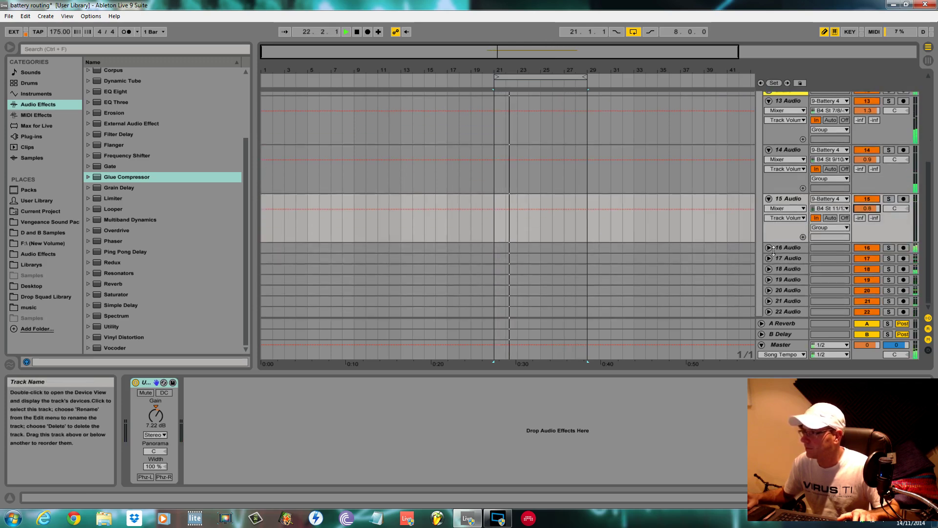
left_click(770, 248)
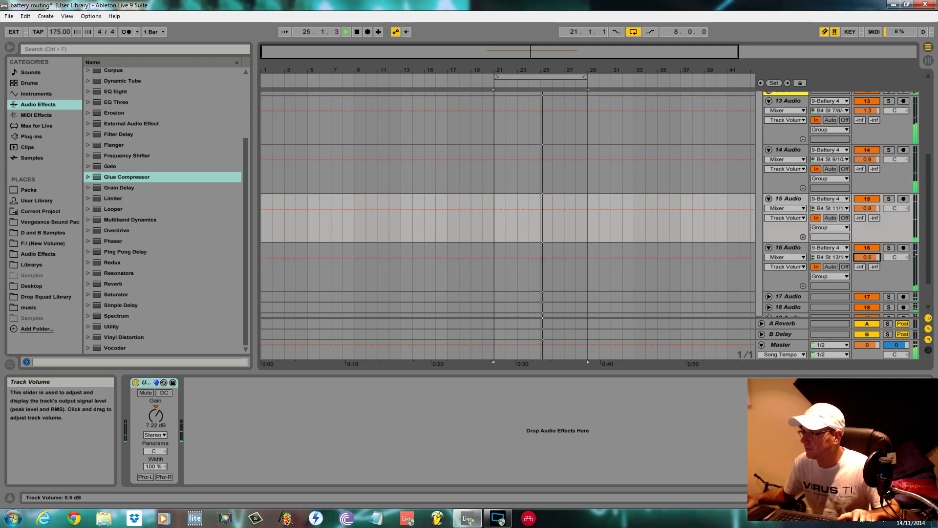
scroll(831, 259, "down", 2)
left_click(769, 258)
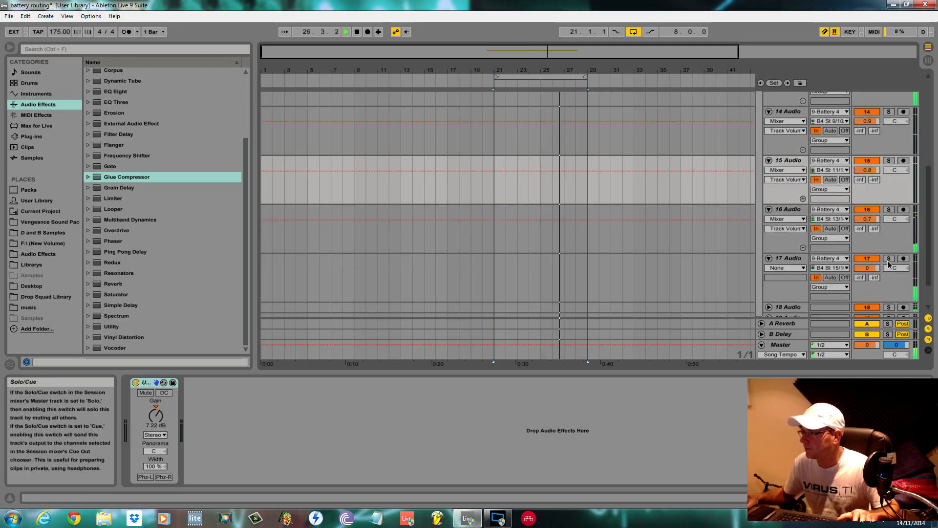
left_click_drag(868, 268, 867, 266)
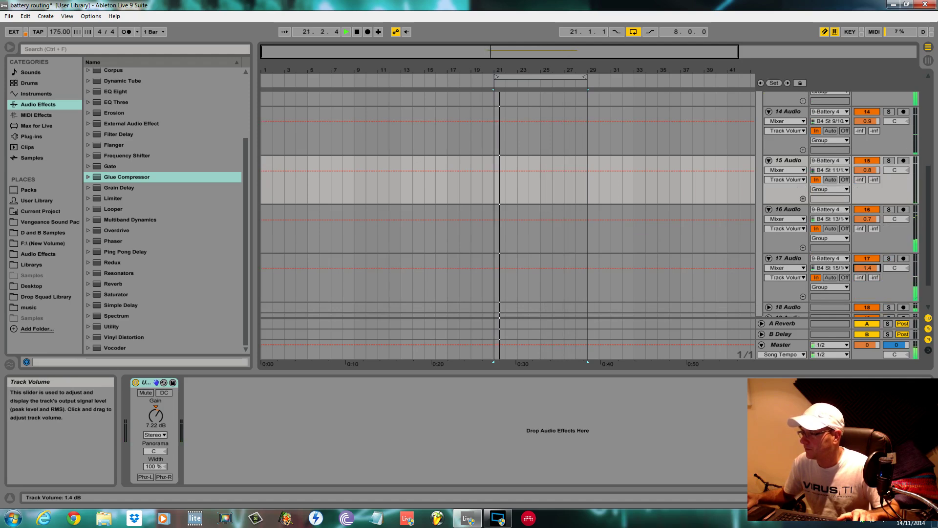
Unfold track 18 Audio, solo it while setting its volume to about 2.8 dB, and turn the solo off.
scroll(759, 269, "down", 2)
left_click(768, 268)
scroll(831, 245, "down", 2)
left_click(888, 231)
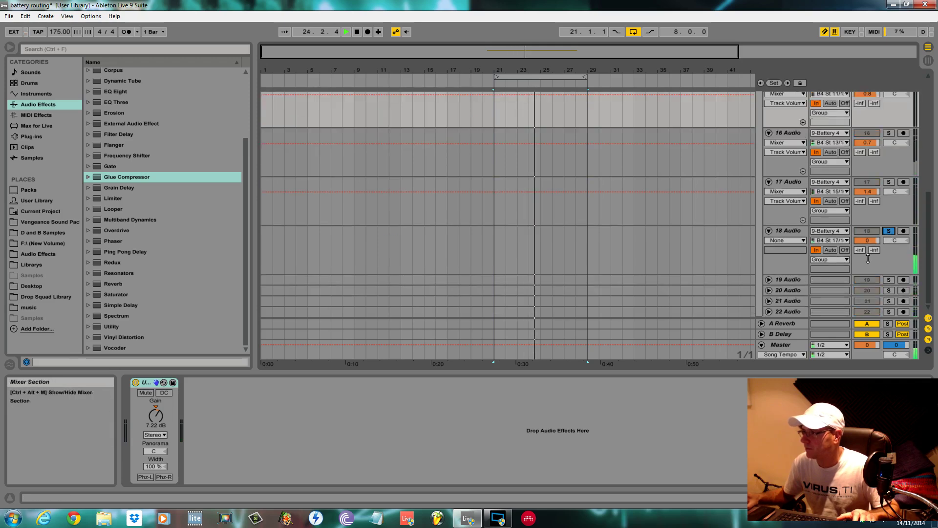
left_click_drag(882, 242, 881, 238)
left_click(889, 231)
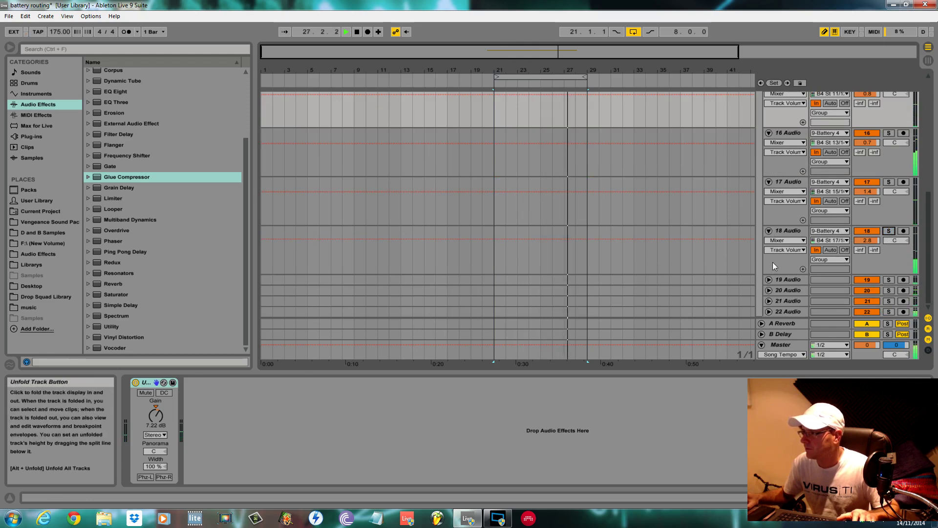
Unfold and solo track 19 Audio, raise the displayed Utility's gain to 11.1 dB, and set the track's volume to about 2.2 dB.
left_click(769, 279)
scroll(816, 280, "down", 2)
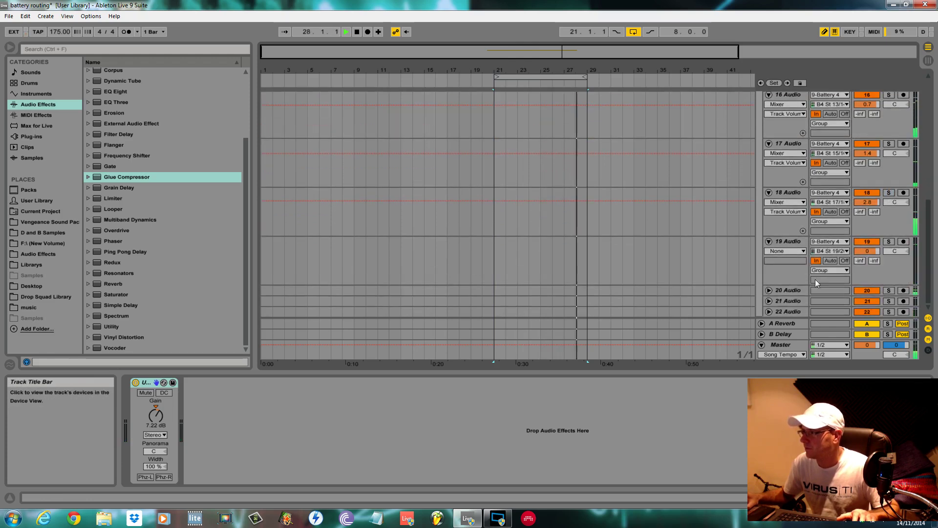
left_click(892, 243)
left_click(869, 254)
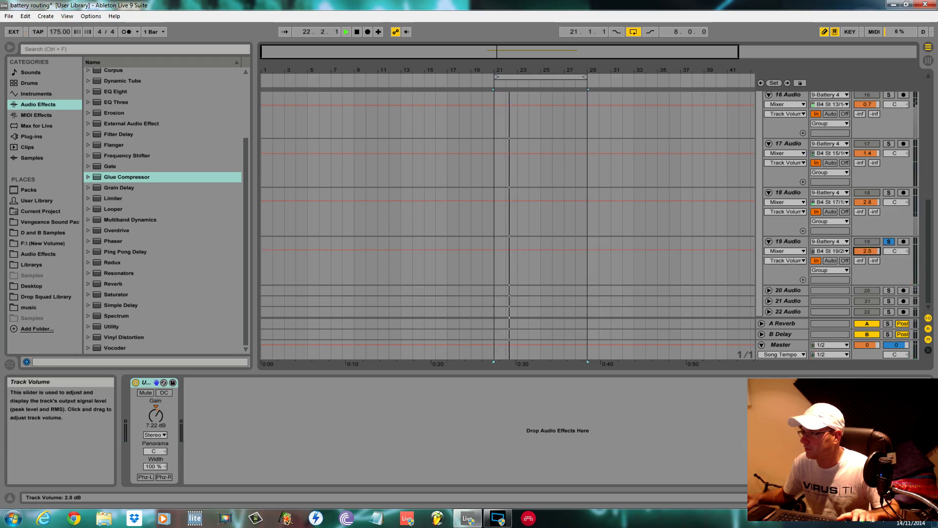
mouse_move(156, 416)
left_mouse_down()
mouse_move(157, 405)
mouse_move(155, 420)
left_mouse_up()
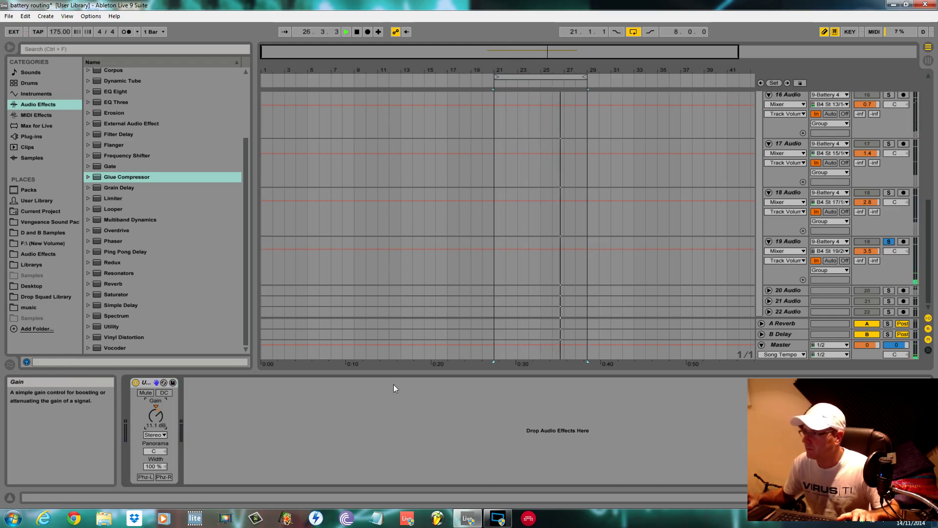
left_click_drag(868, 251, 868, 241)
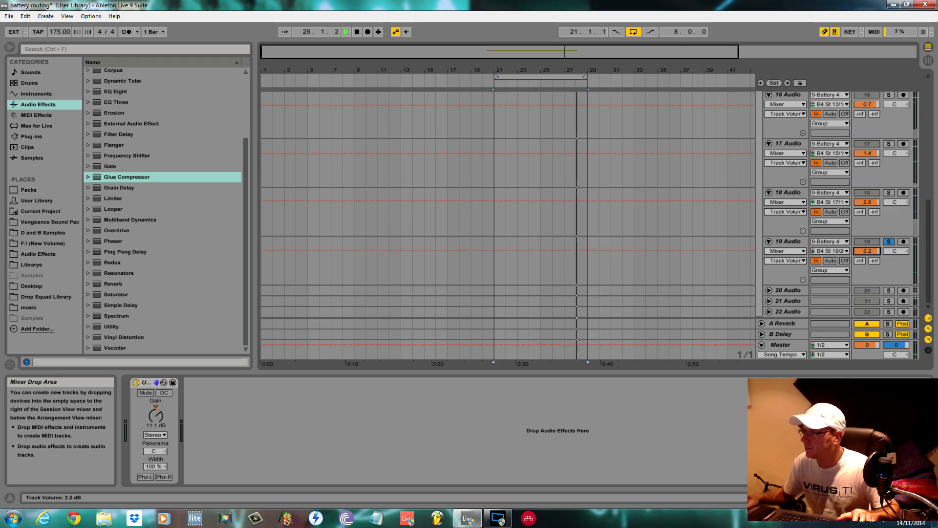
key("space")
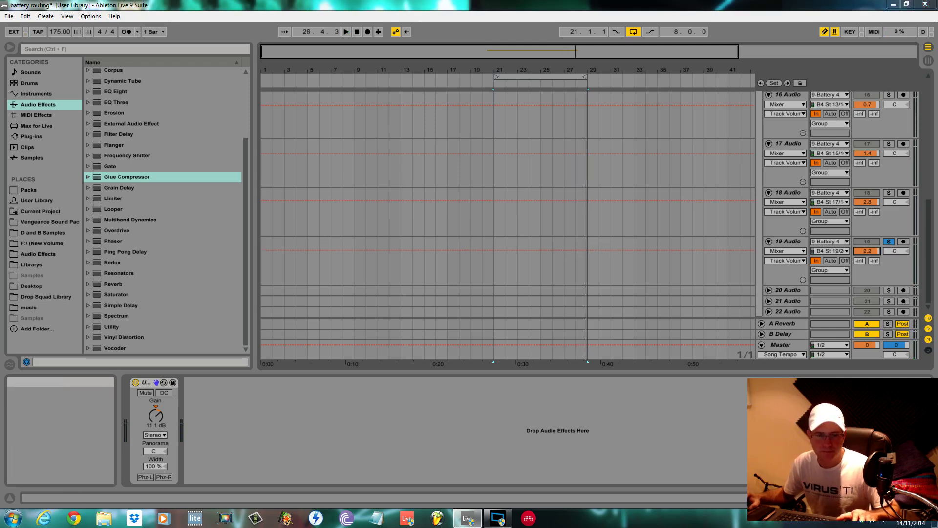
Show the Battery window during playback, select the Perc cell in row E, column 9, and move the window clear of the track mixer.
key("ctrl+alt+p")
key("space")
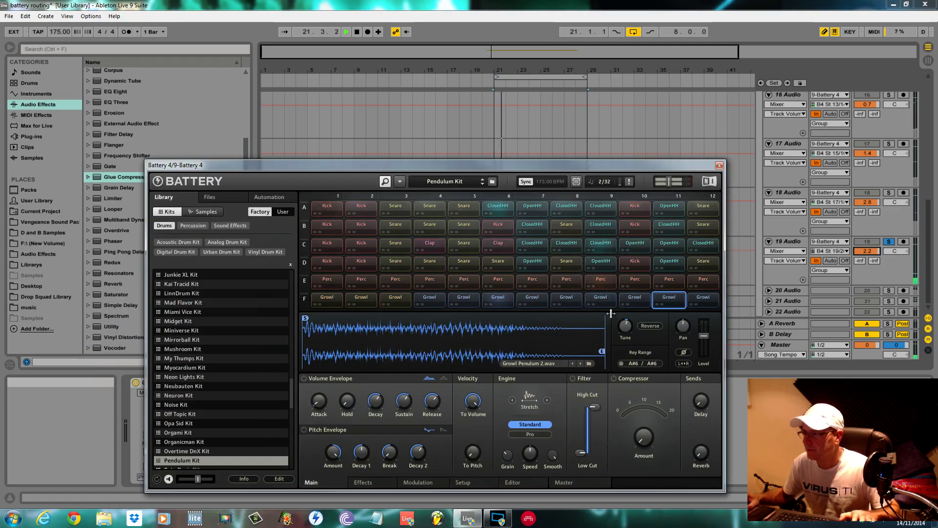
left_click(594, 278)
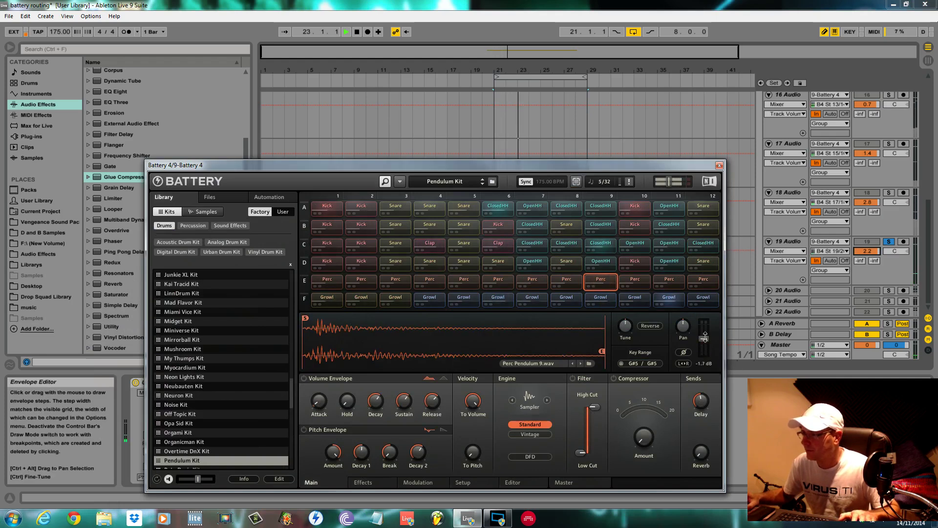
left_click(602, 164)
key("space")
key("space")
left_click_drag(602, 165, 530, 75)
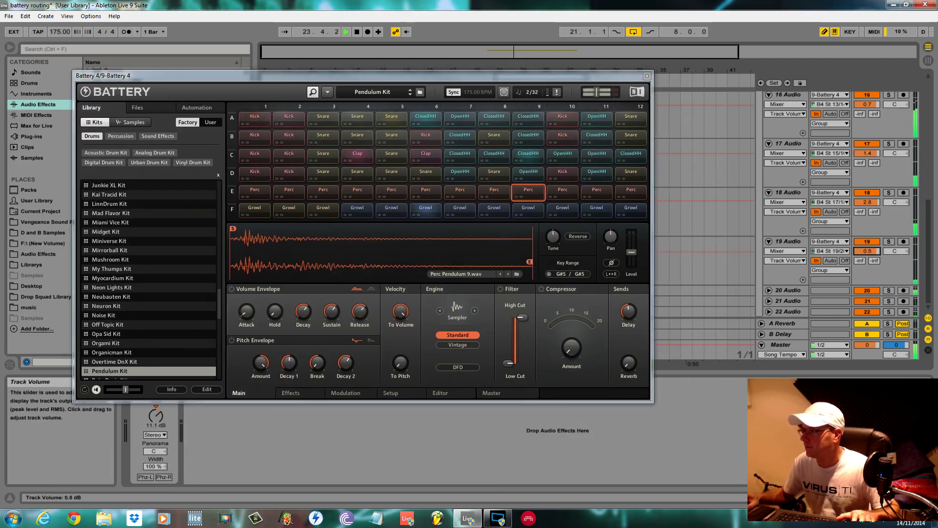
Unfold and solo track 20 Audio and set its volume to about 0.9 dB.
left_click(769, 291)
left_click(889, 252)
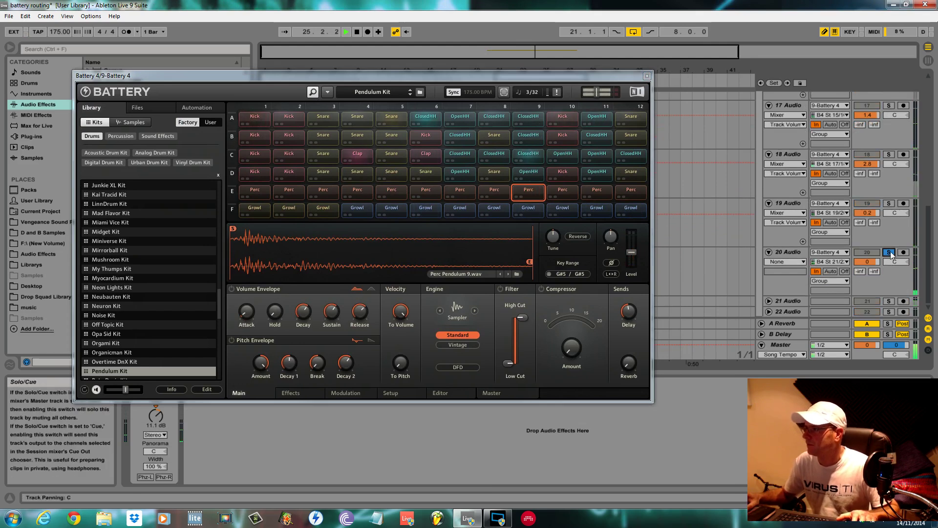
left_click_drag(875, 263, 875, 260)
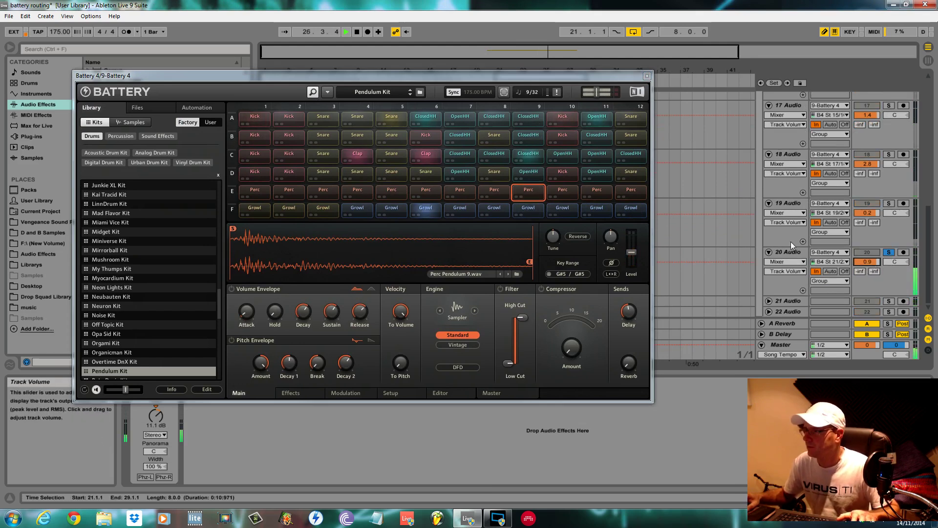
Close the Battery window and add a Saturator after the displayed 11.1 dB Utility, with its drive at 10.9 dB.
left_click(647, 76)
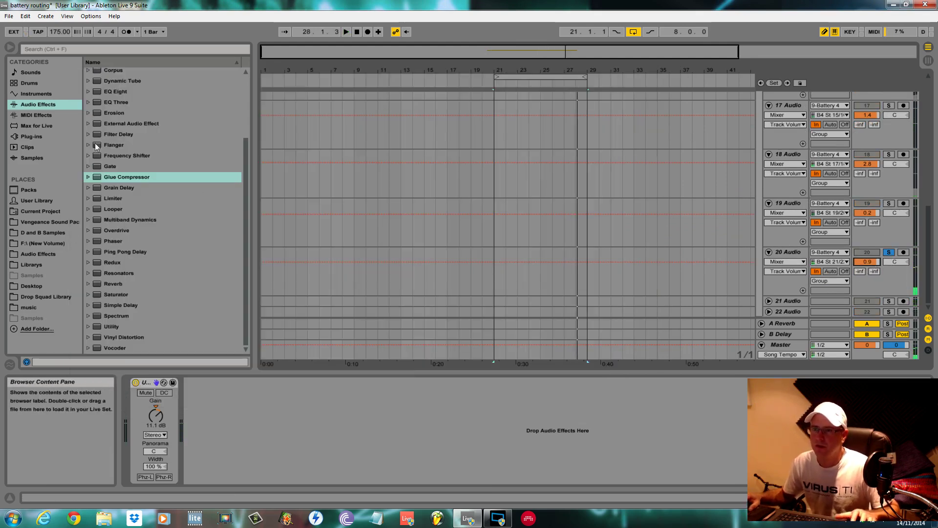
left_click_drag(121, 294, 259, 394)
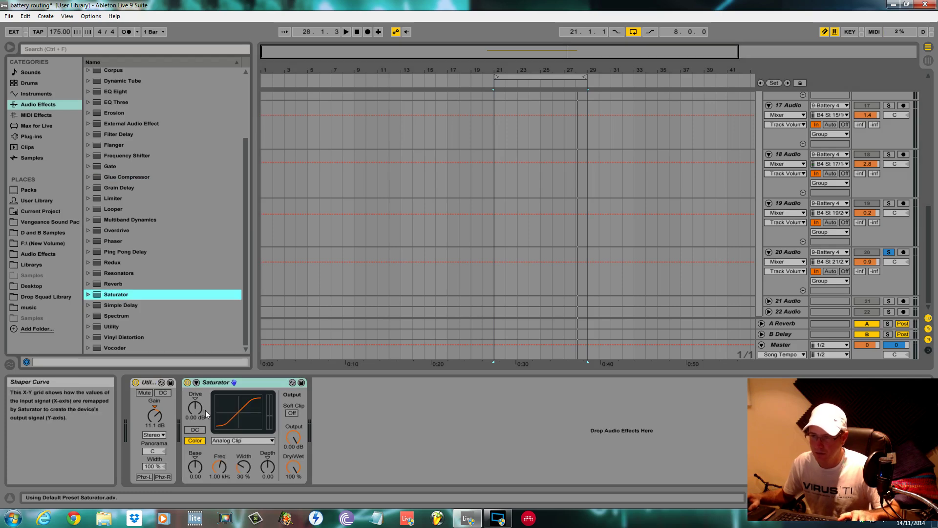
left_click_drag(207, 406, 195, 384)
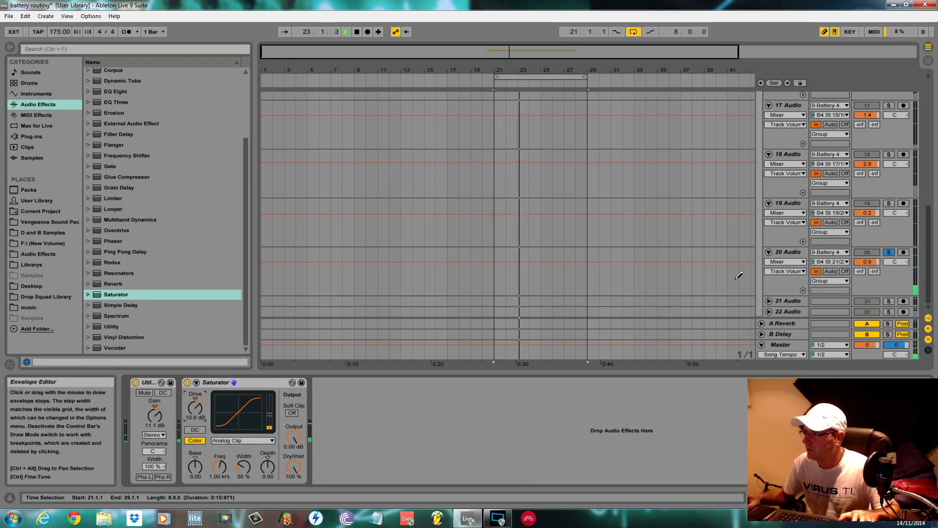
Add a Saturator to track 20 Audio with 4 dB drive and the Soft Sine curve, and turn the track's solo off.
left_click(796, 256)
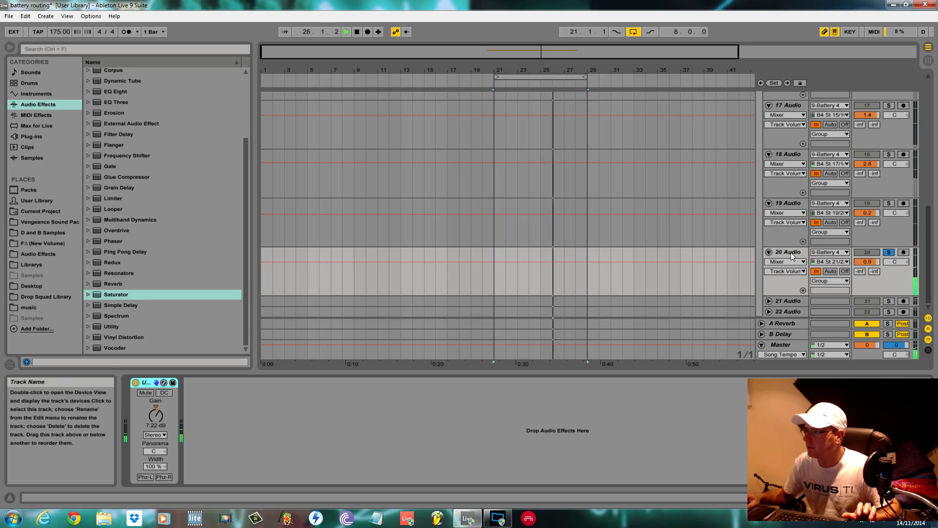
left_click(792, 252)
left_click_drag(116, 294, 234, 411)
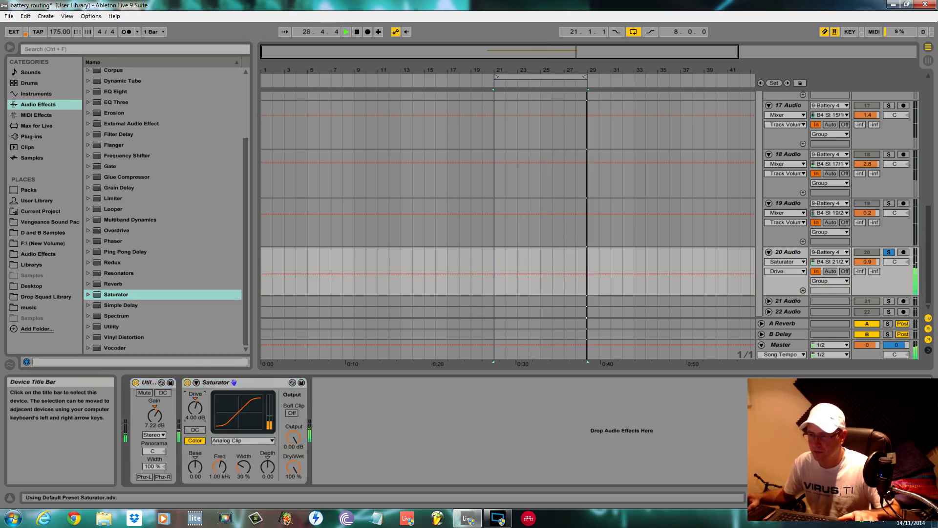
left_click(243, 441)
left_click(235, 453)
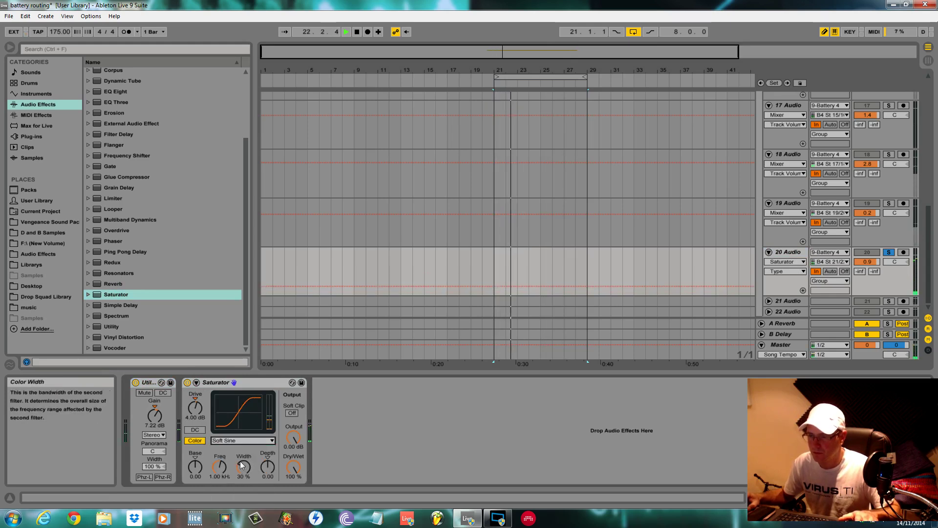
left_click(888, 252)
Solo track 21 Audio during playback and add an Overdrive after its Utility.
left_click(888, 301)
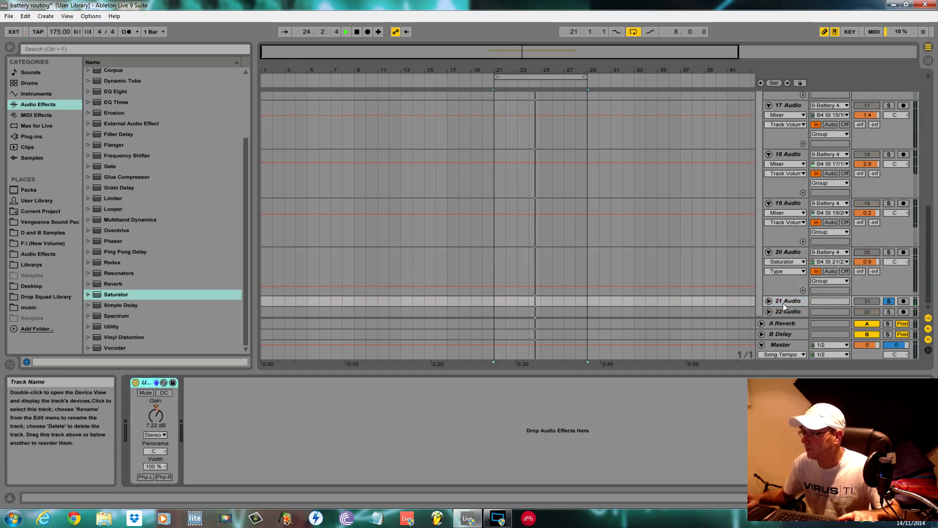
key("space")
key("space")
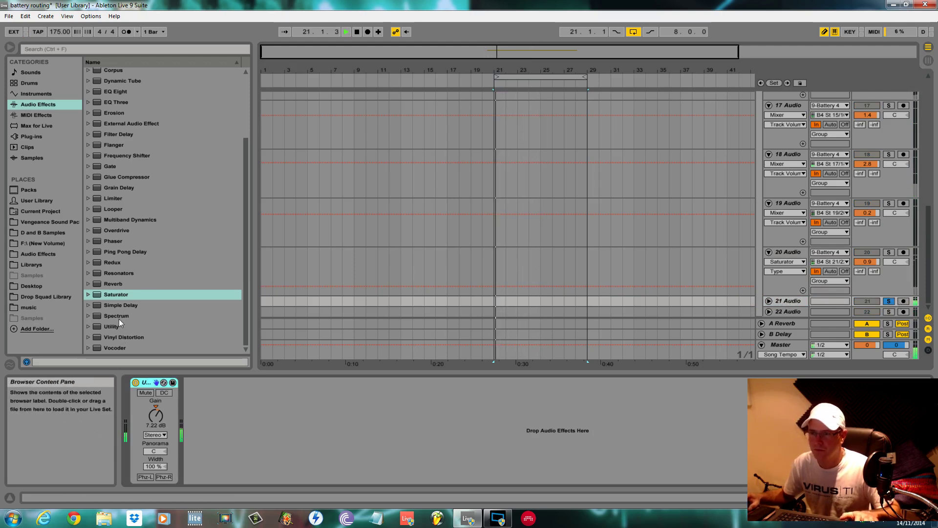
left_click_drag(118, 232, 213, 410)
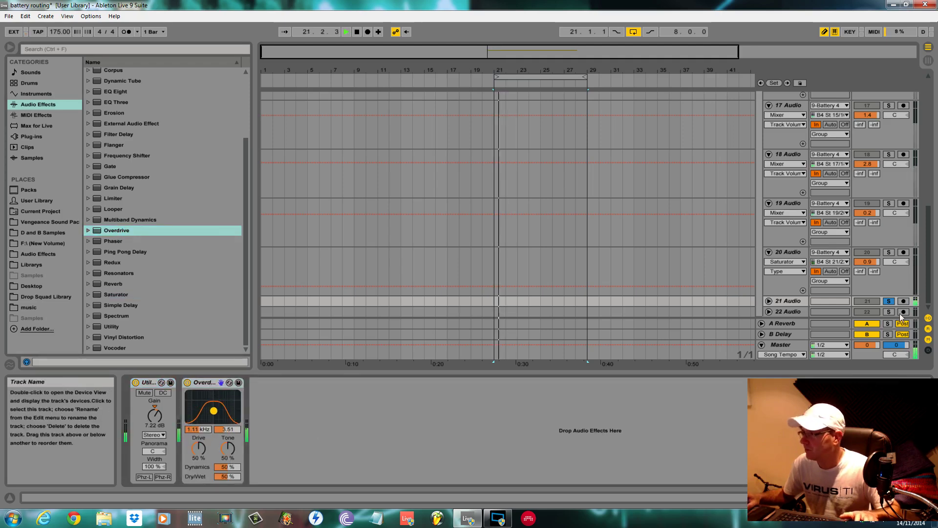
Solo track 22 Audio and add an Overdrive at 244 Hz, bandwidth 1.92, drive about 25%, tone 30%, dynamics 30% and dry/wet 29%.
left_click(889, 312)
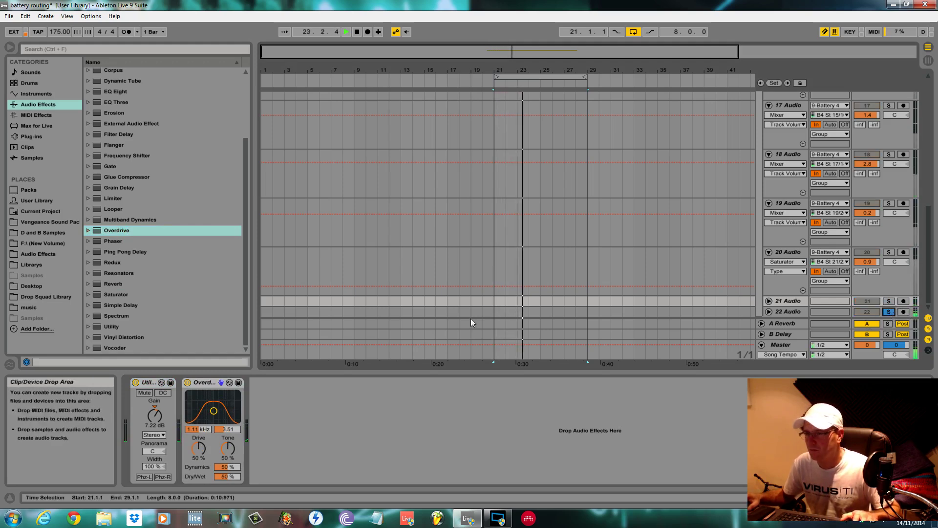
key("Down")
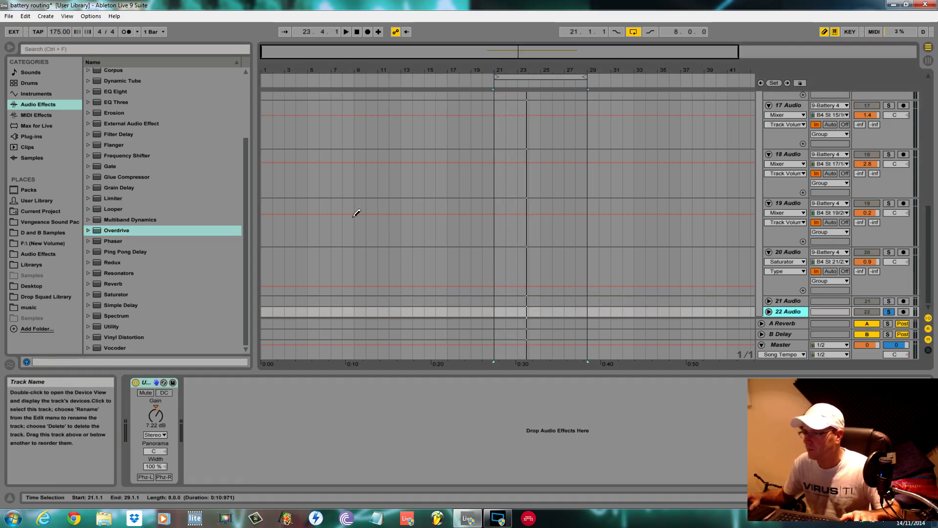
double_click(133, 234)
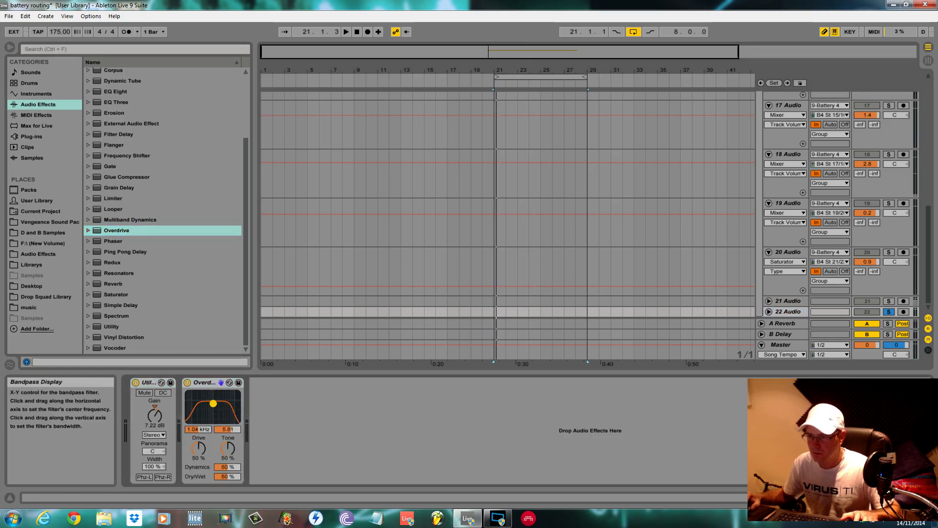
left_click_drag(202, 444, 225, 483)
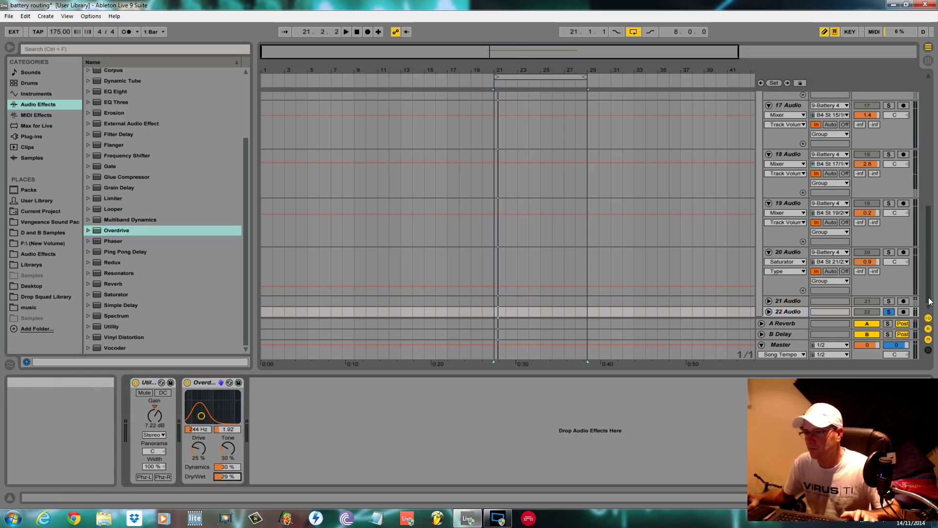
Turn off track 22 Audio's solo to hear all the drum tracks together, and stop playback.
left_click(575, 314)
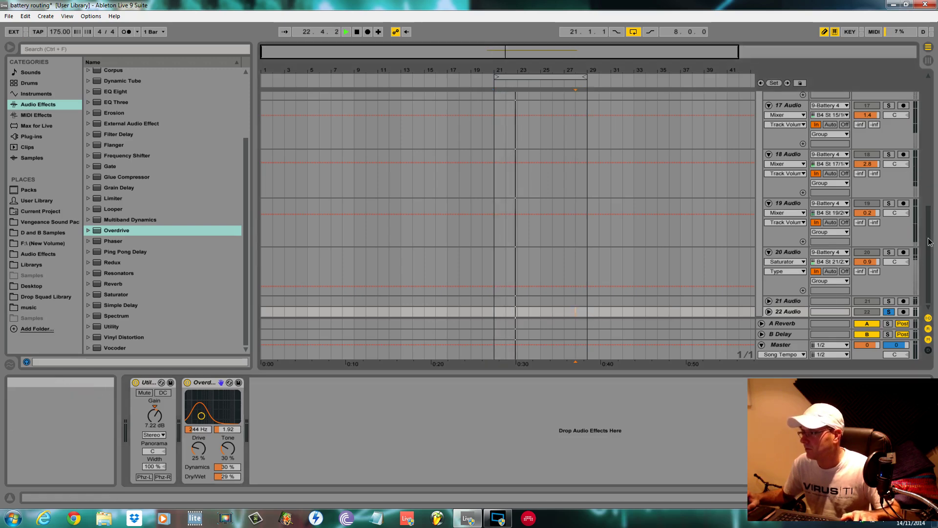
left_click(888, 311)
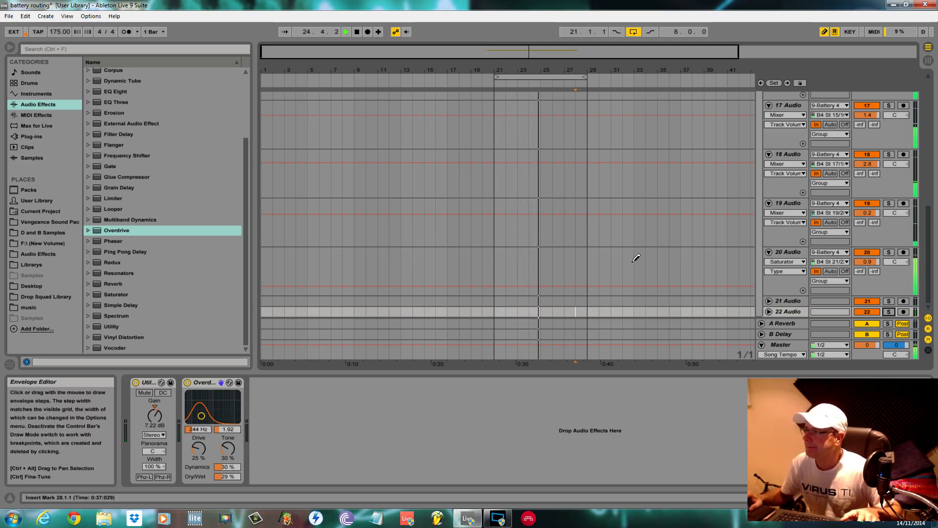
key("space")
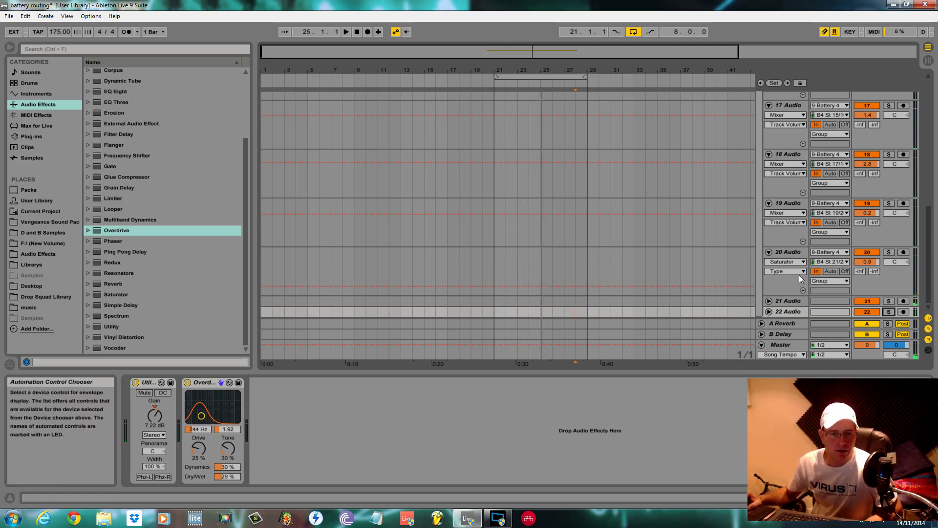
left_click(468, 518)
left_click(459, 517)
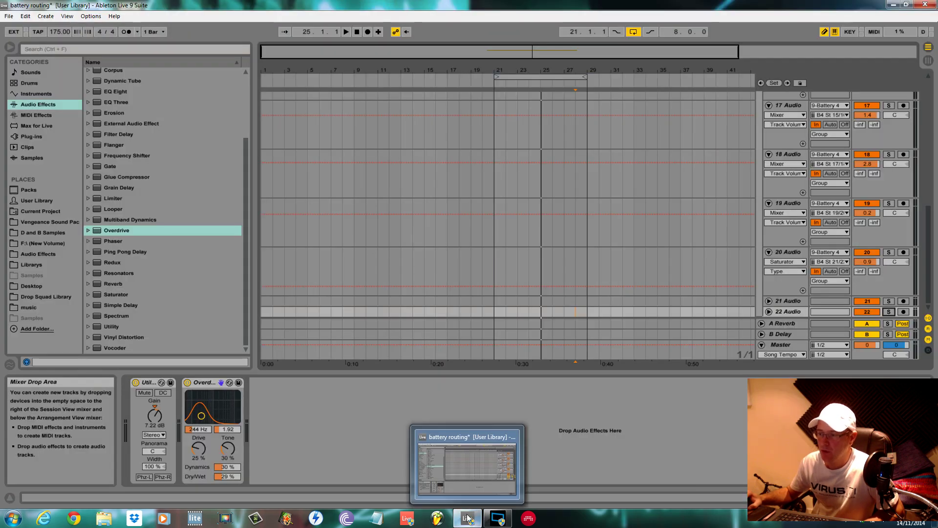
left_click(465, 518)
left_click(467, 518)
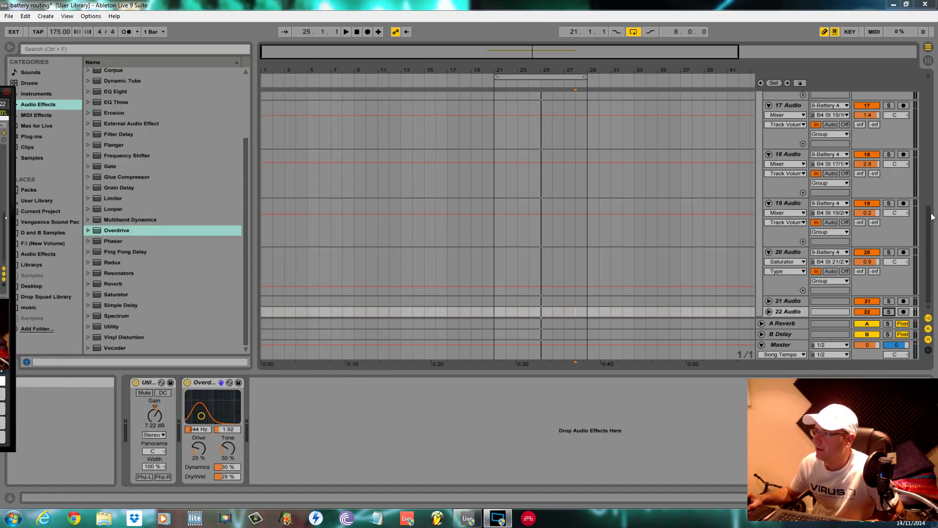
Show the Battery window from the 9 Battery 4 track and display the Direct Out options of the first Kick cell in row A.
scroll(930, 218, "up", 10)
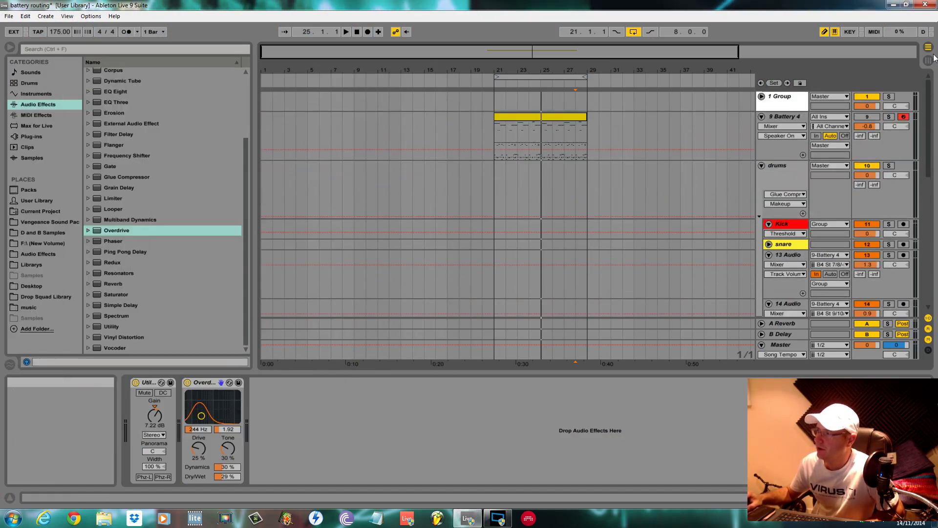
left_click(784, 117)
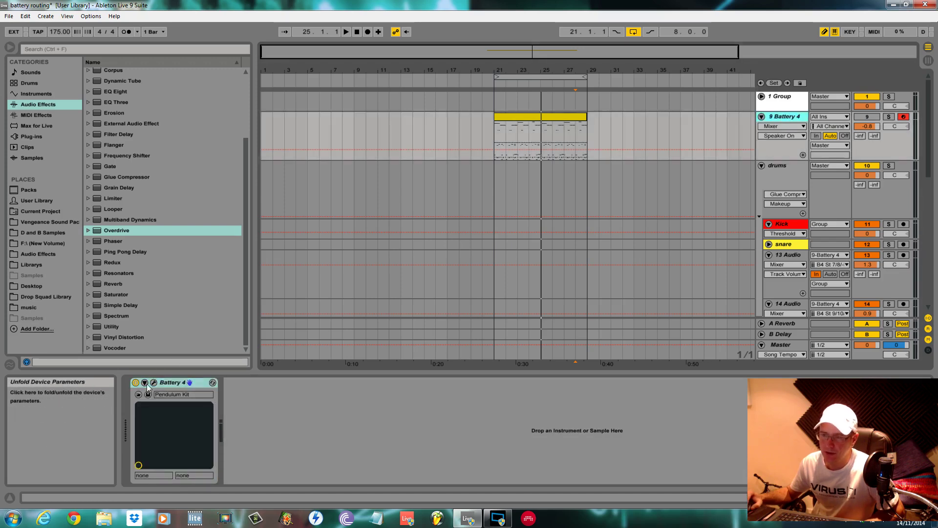
left_click(163, 413)
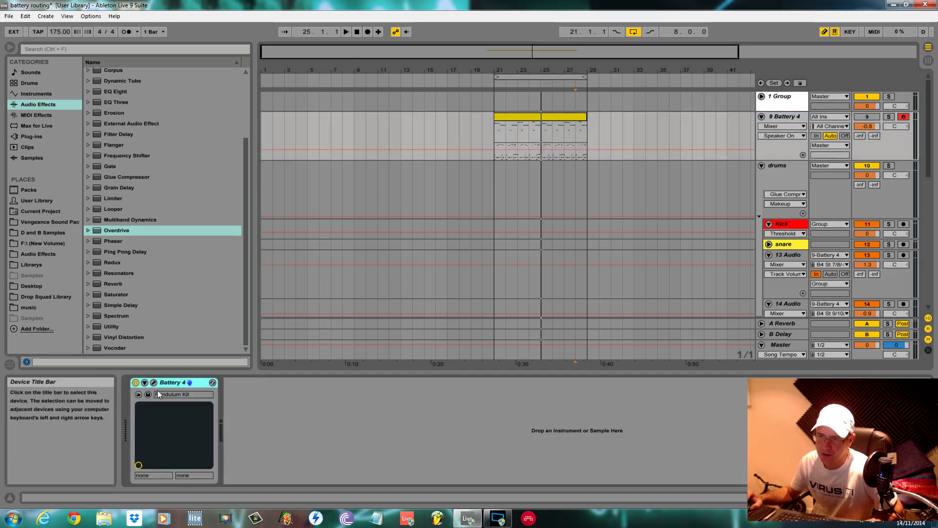
key("space")
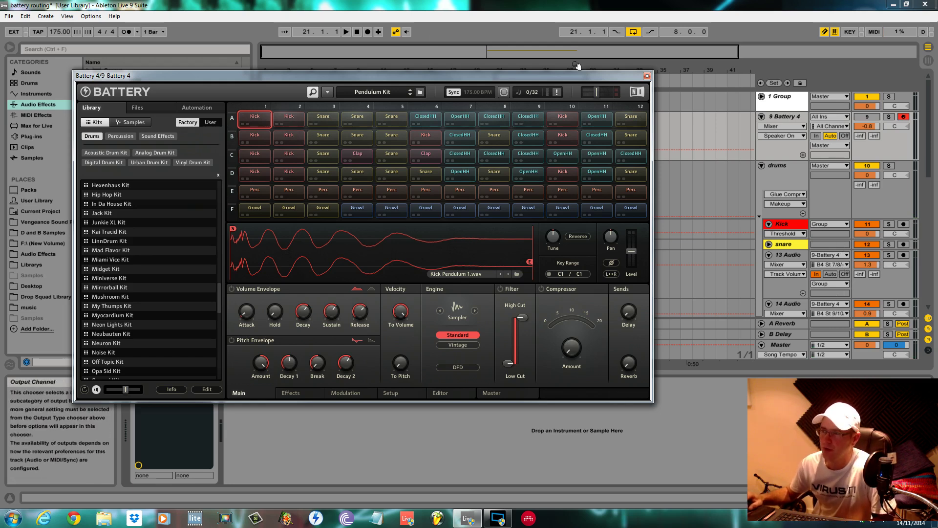
right_click(260, 122)
mouse_move(293, 232)
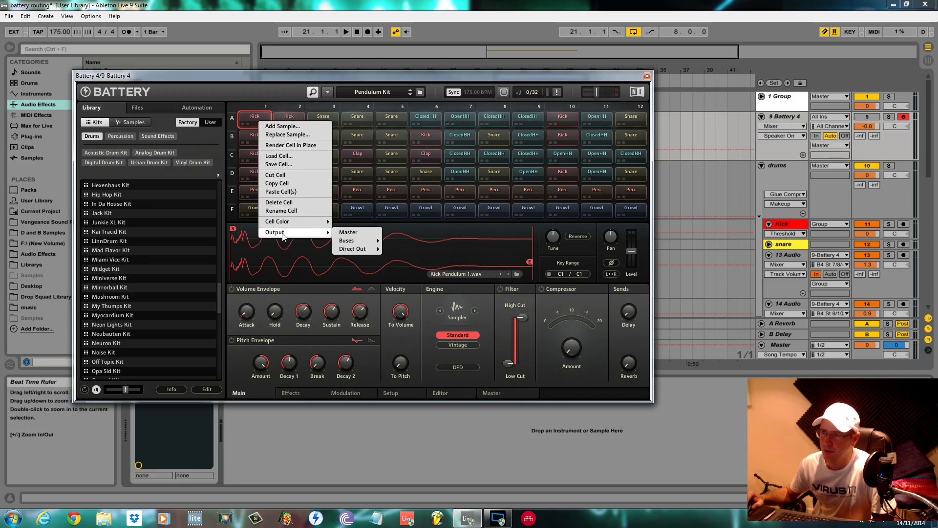
mouse_move(356, 250)
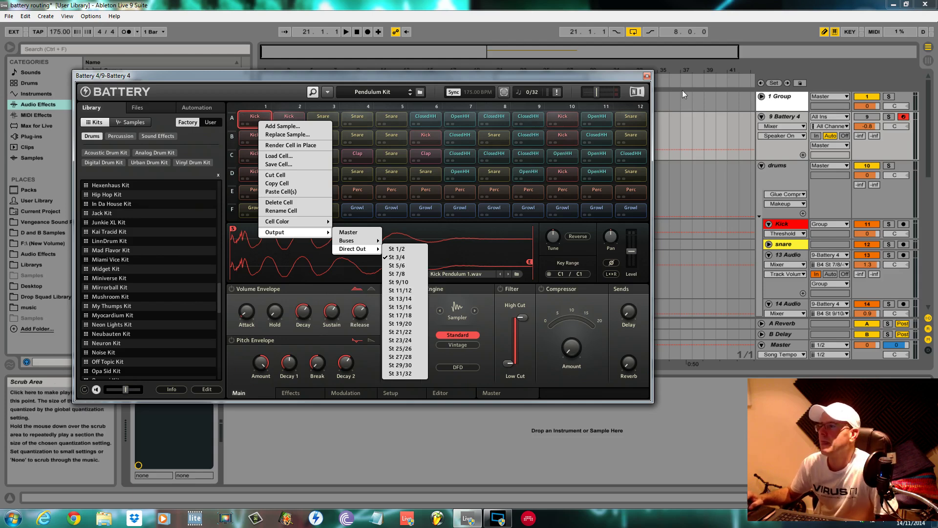
left_click_drag(545, 74, 519, 286)
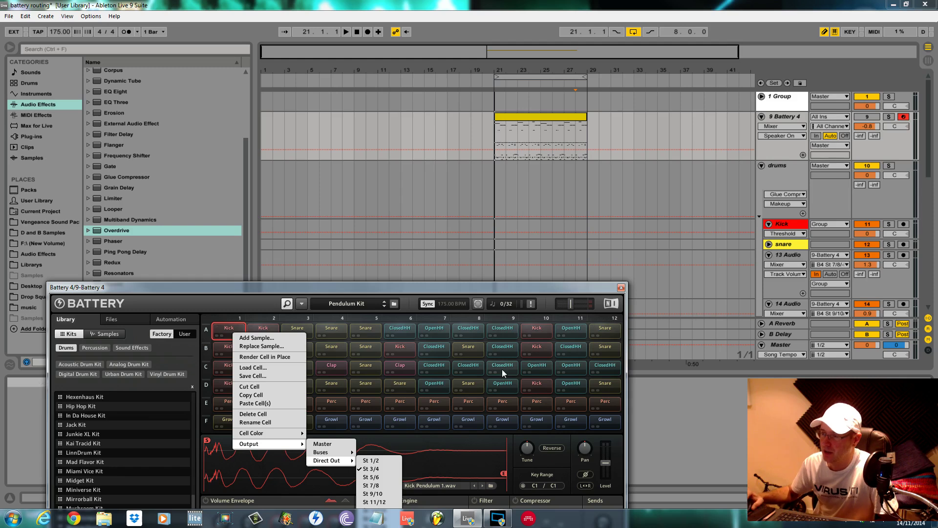
left_click_drag(408, 288, 482, 80)
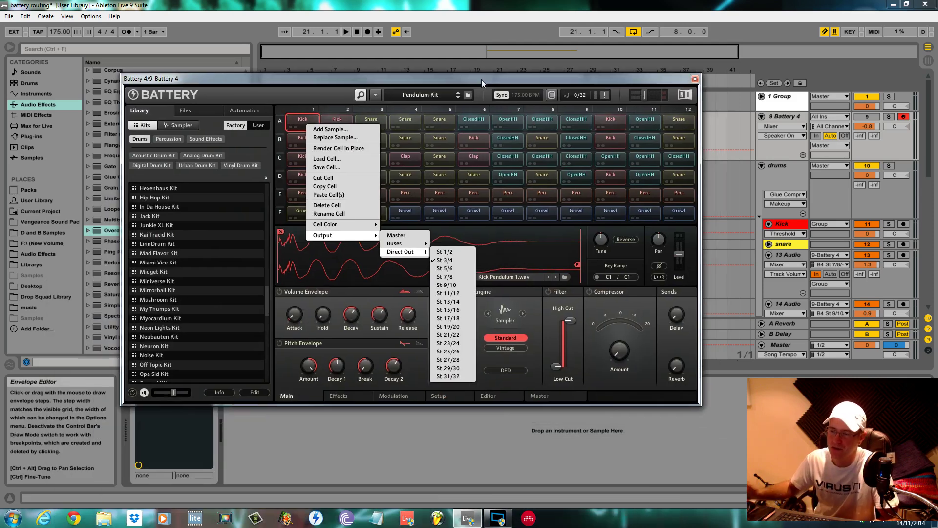
left_click_drag(506, 81, 611, 52)
left_click_drag(560, 65, 537, 85)
left_click_drag(480, 83, 486, 75)
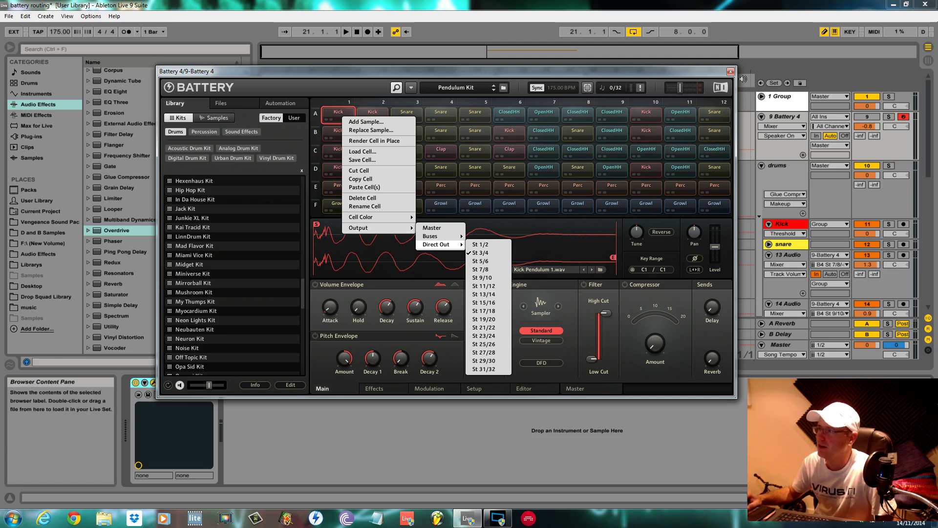
left_click_drag(707, 72, 698, 86)
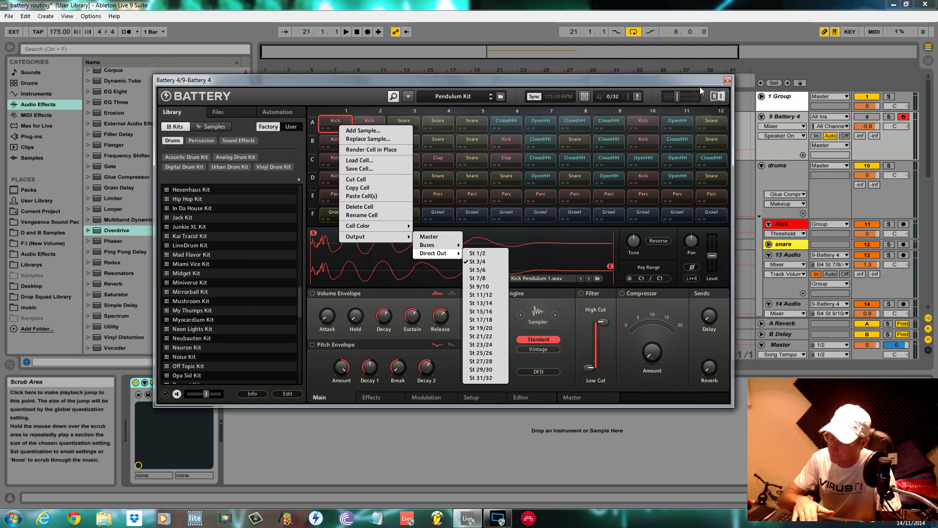